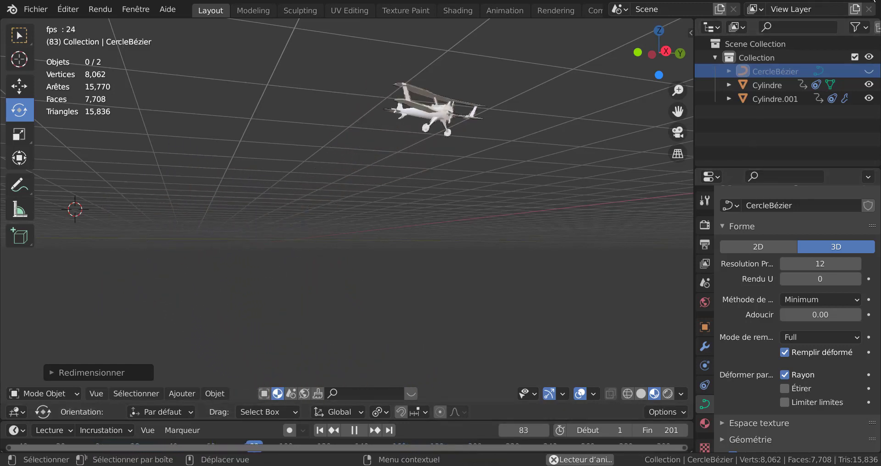
# - Close the biplan.blend project without saving its changes
pyautogui.click(870, 0)
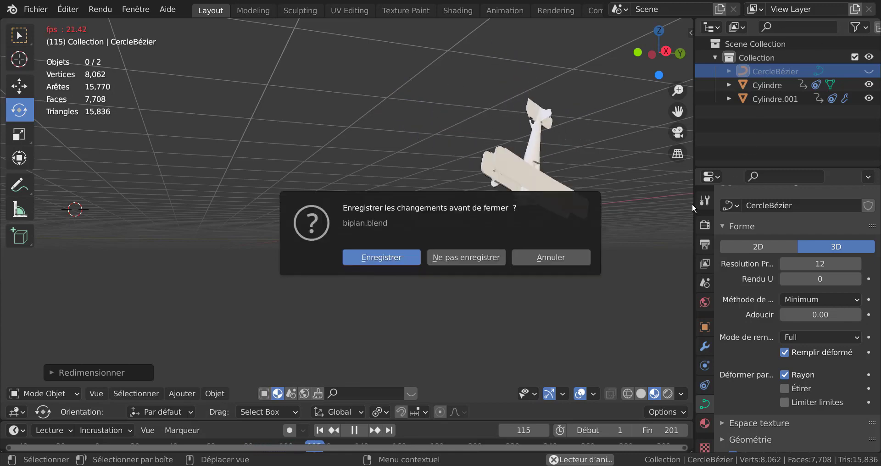
pyautogui.click(467, 255)
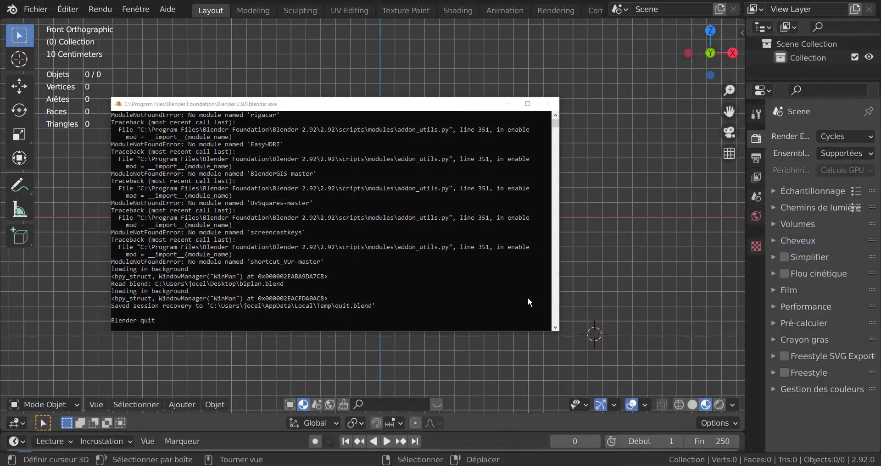
# - Examine the two finished jet models in the other open Blender windows from several angles, enlarging the 3D viewport for the second one
pyautogui.moveTo(663, 465)
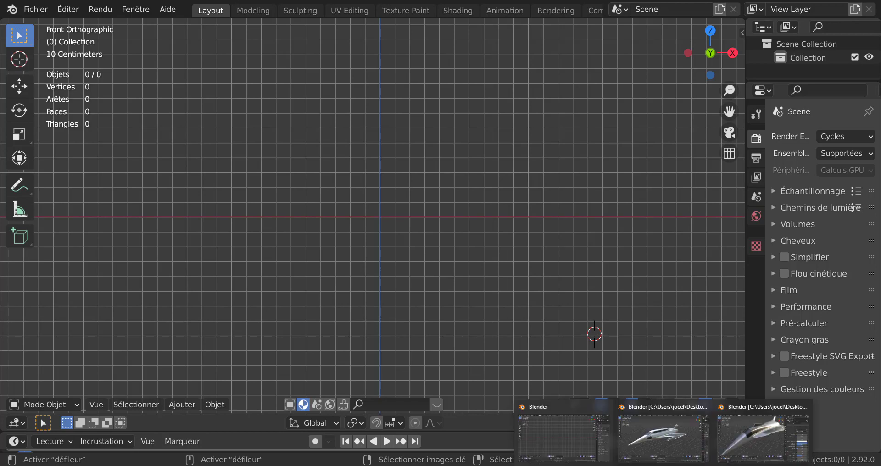
pyautogui.click(661, 444)
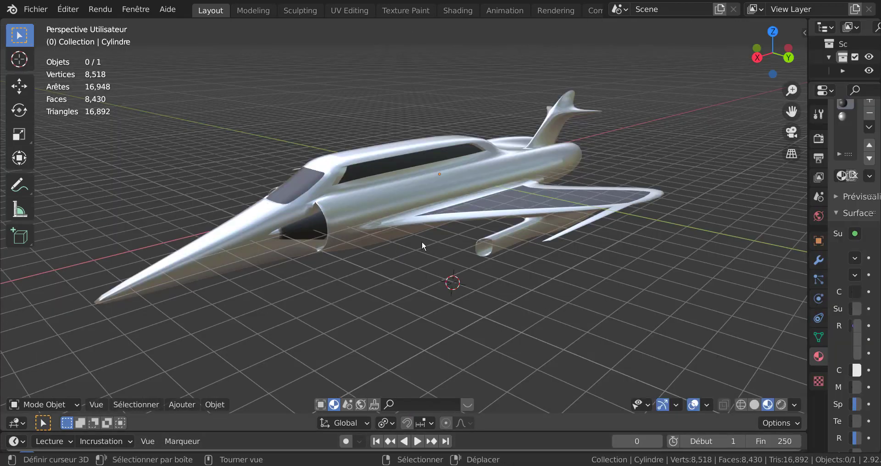
pyautogui.moveTo(429, 271); pyautogui.dragTo(454, 262, button='middle')
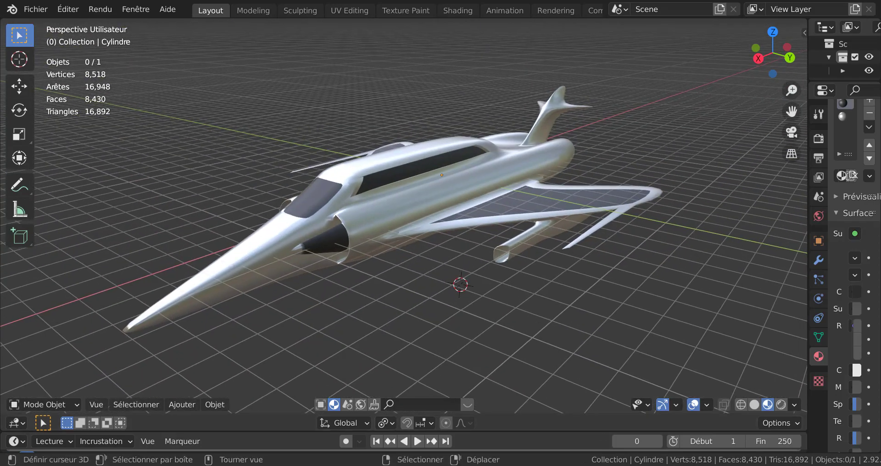
pyautogui.moveTo(663, 465)
pyautogui.click(723, 431)
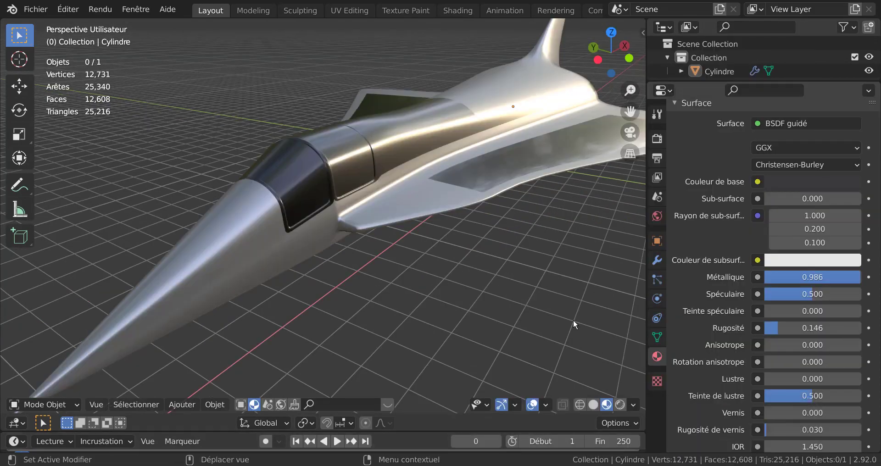
pyautogui.moveTo(574, 319); pyautogui.dragTo(464, 257, button='middle')
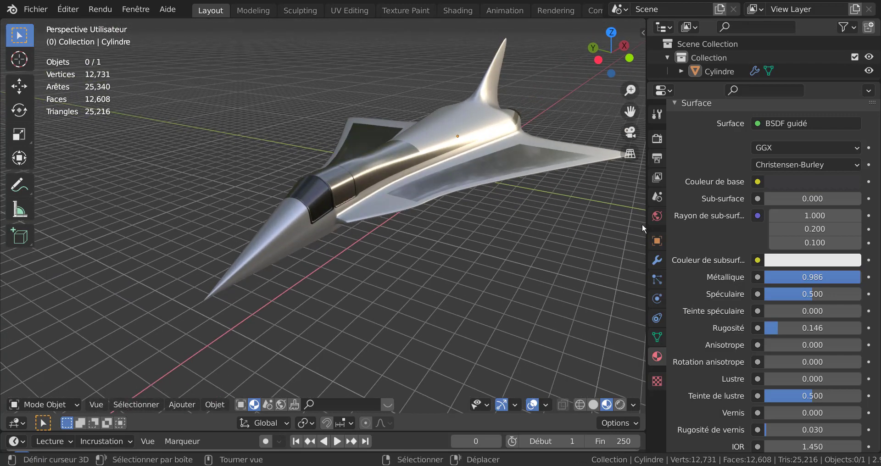
pyautogui.moveTo(646, 220); pyautogui.dragTo(801, 220)
pyautogui.keyDown('shift'); pyautogui.moveTo(659, 246); pyautogui.dragTo(527, 235, button='middle'); pyautogui.keyUp('shift')
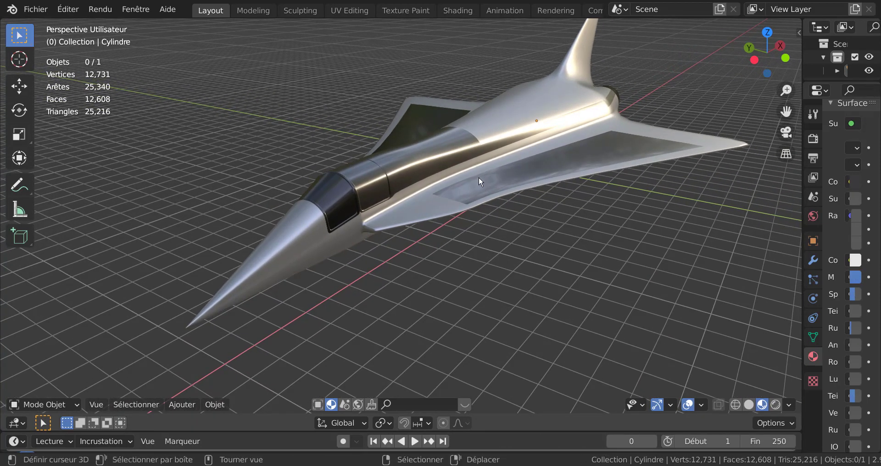
pyautogui.moveTo(485, 228); pyautogui.dragTo(484, 166, button='middle')
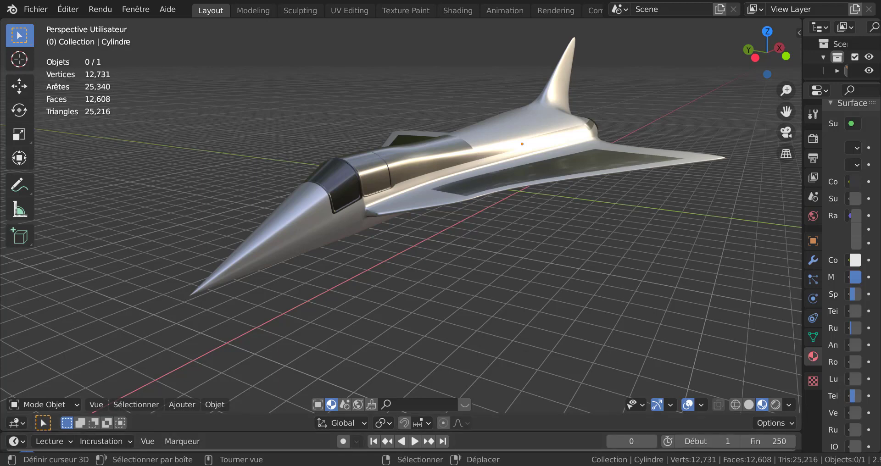
# - Return to the empty scene and snap the 3D cursor to the world origin
pyautogui.moveTo(663, 465)
pyautogui.click(606, 431)
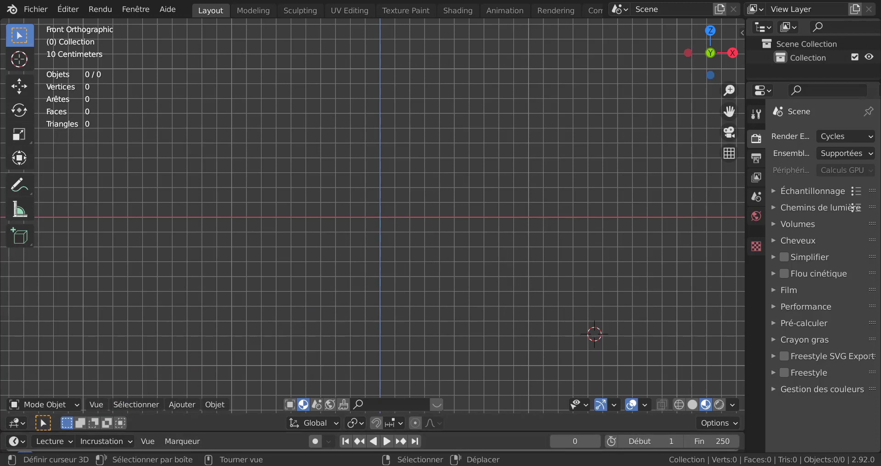
pyautogui.moveTo(663, 465)
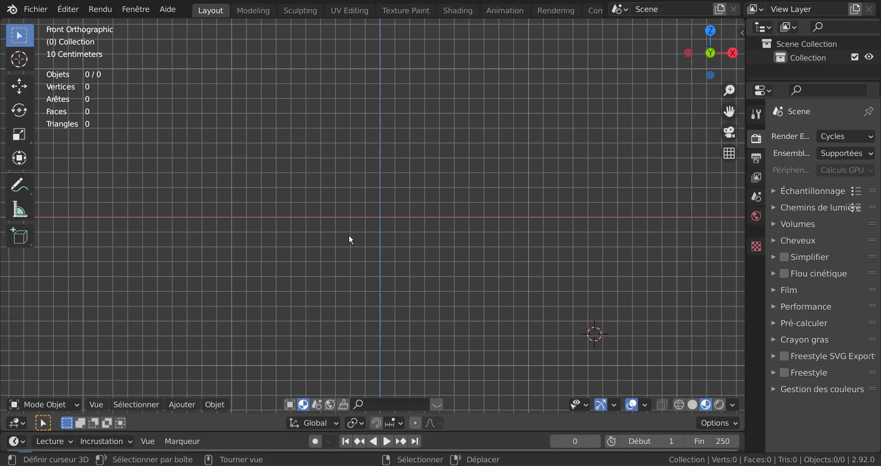
pyautogui.hotkey('shift', 's')
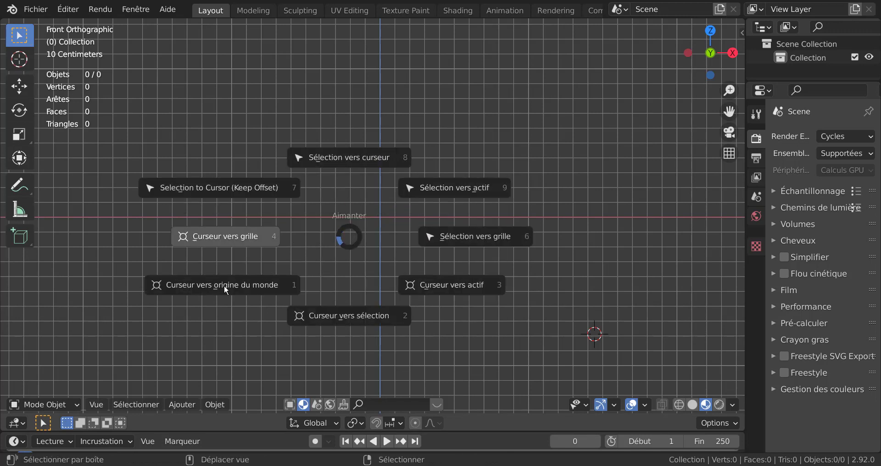
pyautogui.press('Escape')
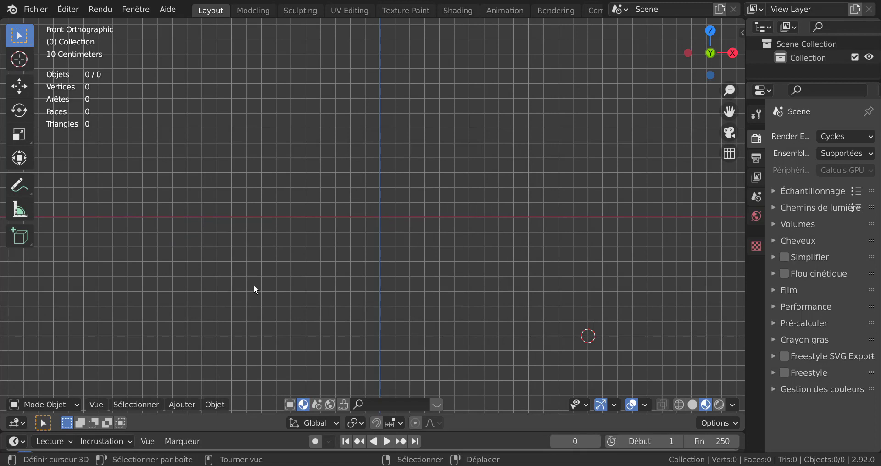
pyautogui.hotkey('shift', 's')
pyautogui.press('Escape')
pyautogui.hotkey('shift', 's')
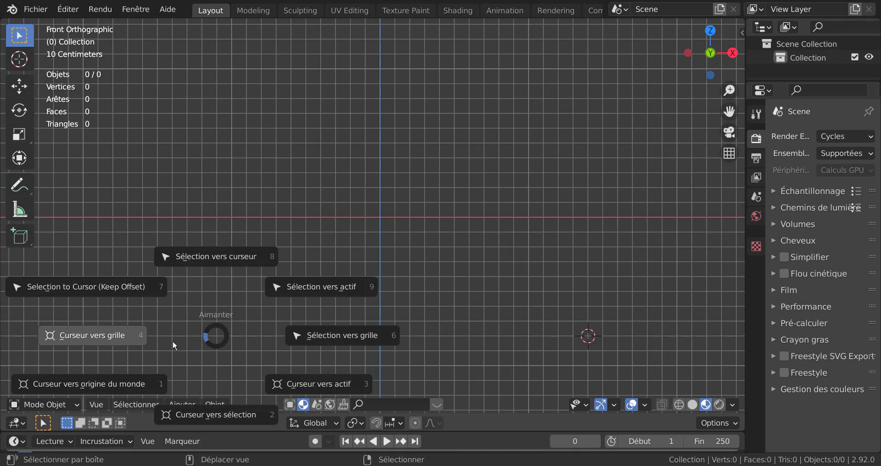
pyautogui.click(84, 381)
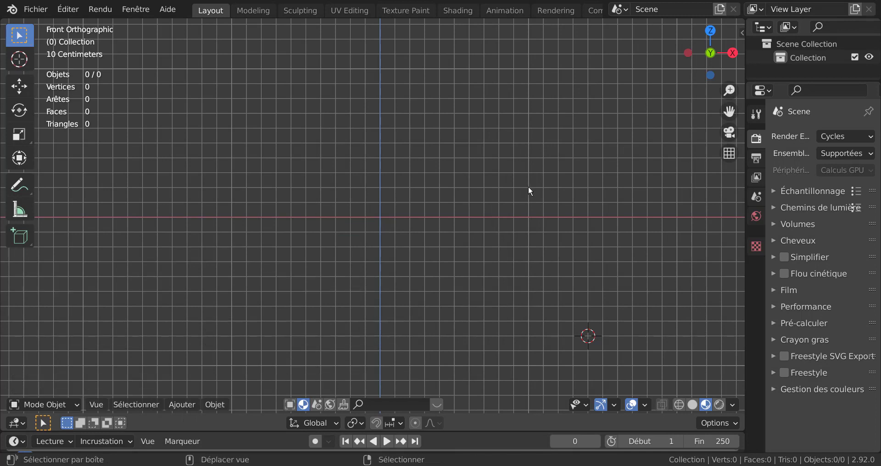
pyautogui.hotkey('shift', 's')
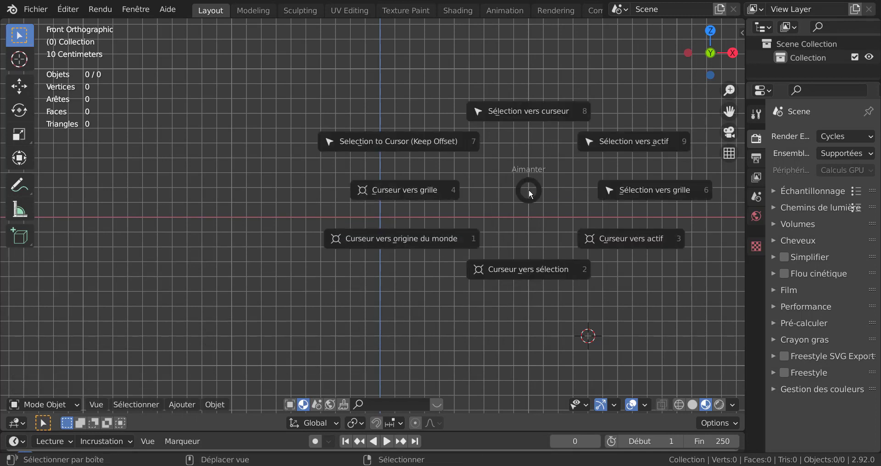
pyautogui.click(431, 239)
pyautogui.hotkey('shift', 's')
pyautogui.click(588, 146)
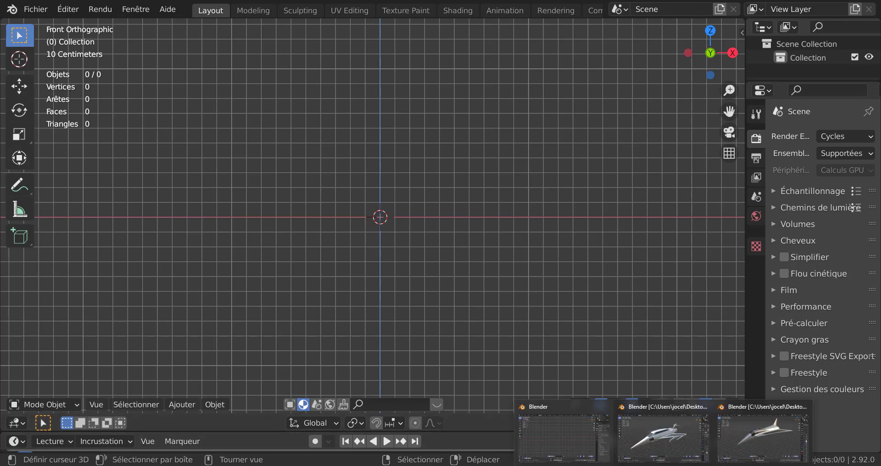
# - Copy the silver jet with side intakes and a long cabin window from its Blender window and paste it into the empty scene
pyautogui.click(654, 438)
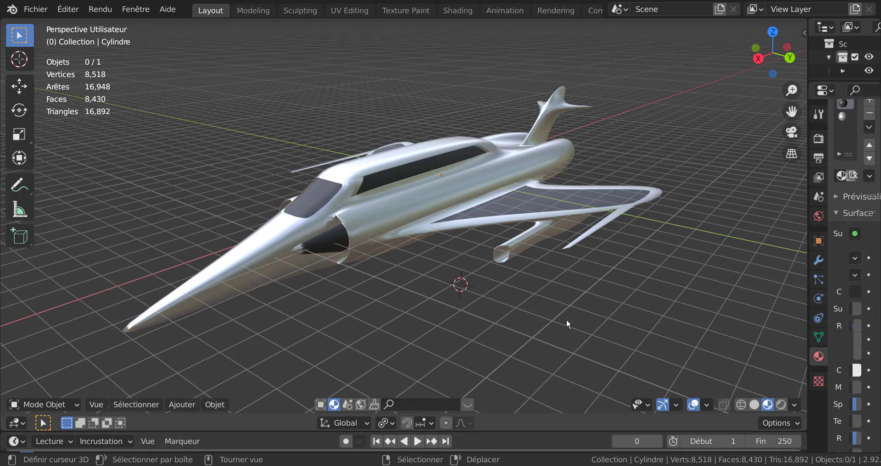
pyautogui.rightClick(435, 198)
pyautogui.press('g')
pyautogui.rightClick(467, 163)
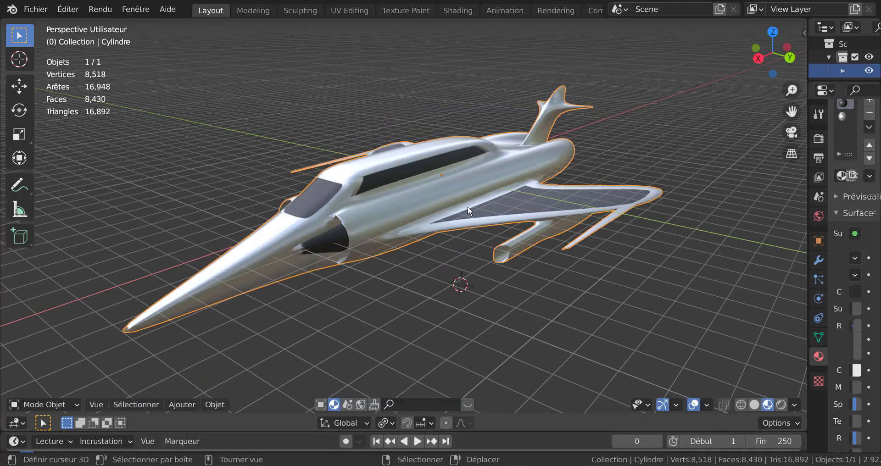
pyautogui.scroll(-3, 467, 205)
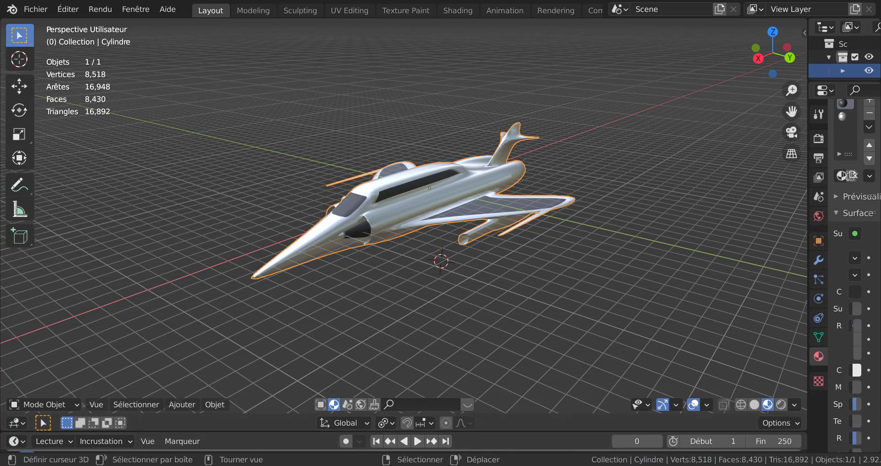
pyautogui.moveTo(663, 465)
pyautogui.click(593, 456)
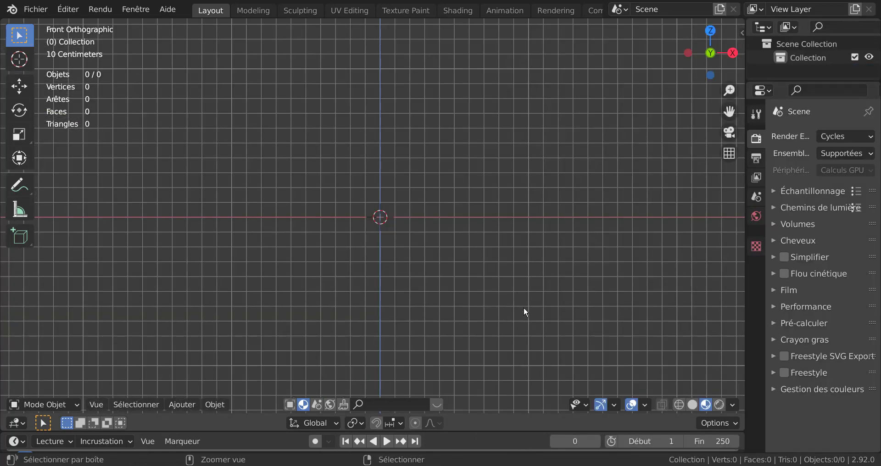
pyautogui.hotkey('ctrl', 'v')
pyautogui.scroll(-5, 524, 307)
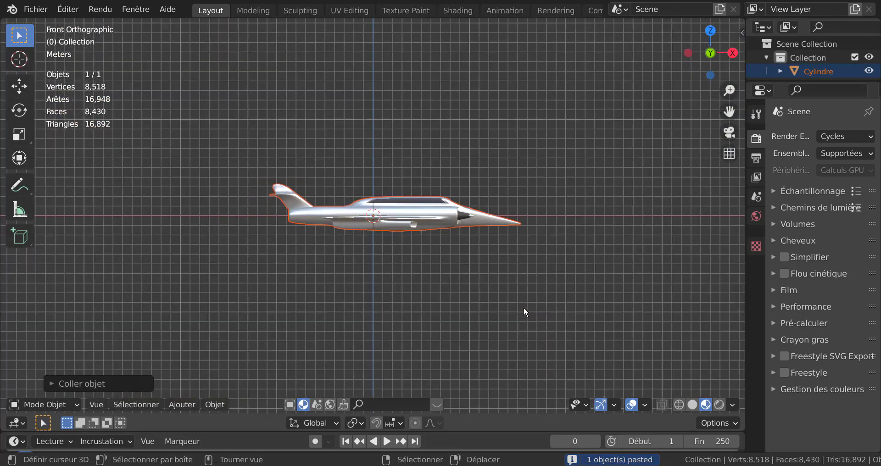
# - Examine the pasted jet from several angles and distances, leaving it deselected
pyautogui.moveTo(524, 307); pyautogui.dragTo(320, 328, button='middle')
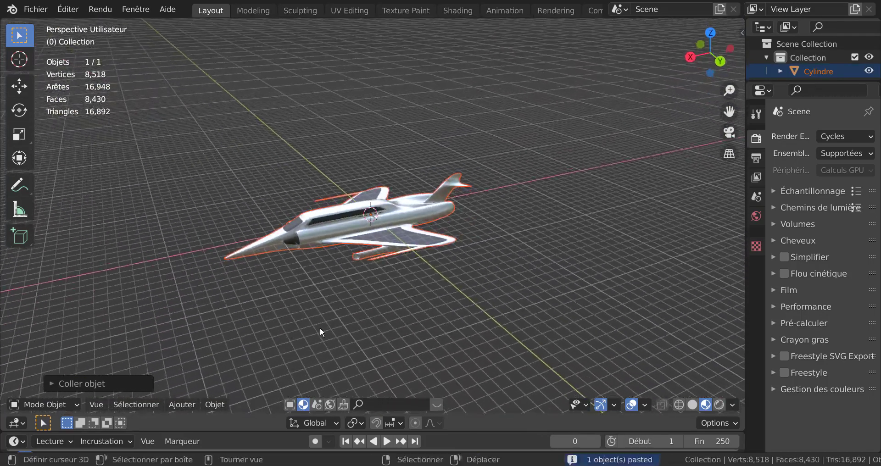
pyautogui.scroll(3, 364, 315)
pyautogui.click(392, 250)
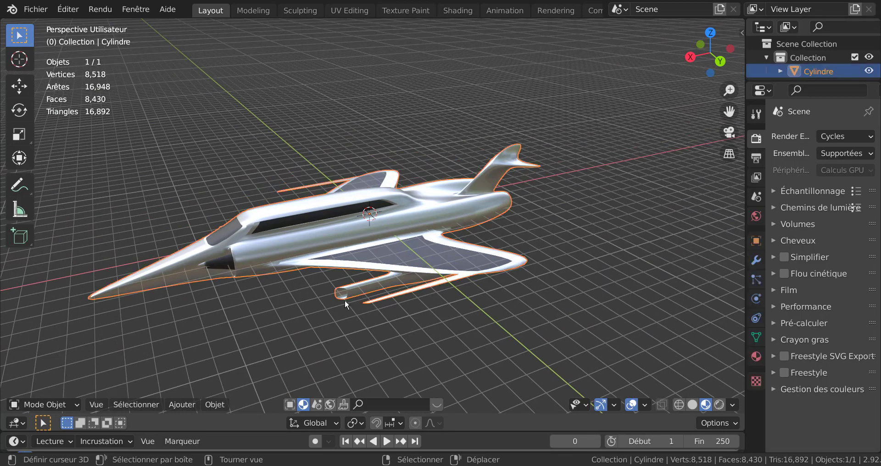
pyautogui.scroll(-3, 330, 313)
pyautogui.moveTo(322, 320); pyautogui.dragTo(539, 310, button='middle')
pyautogui.click(408, 309)
pyautogui.scroll(2, 521, 302)
pyautogui.scroll(-2, 505, 270)
pyautogui.moveTo(478, 328); pyautogui.dragTo(469, 331, button='middle')
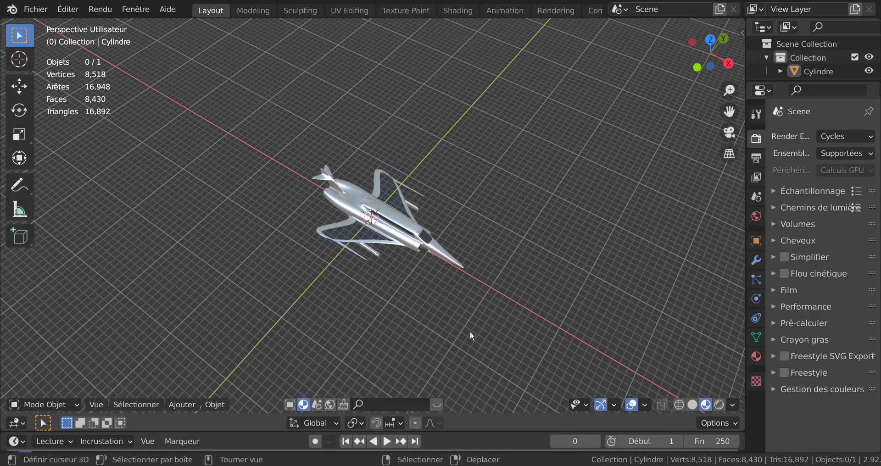
pyautogui.scroll(3, 470, 331)
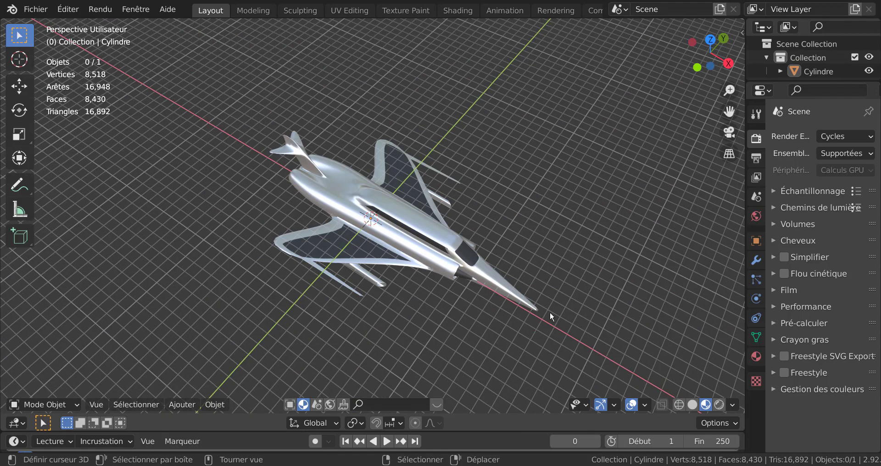
# - Add a Bézier circle curve at the world origin
pyautogui.click(179, 405)
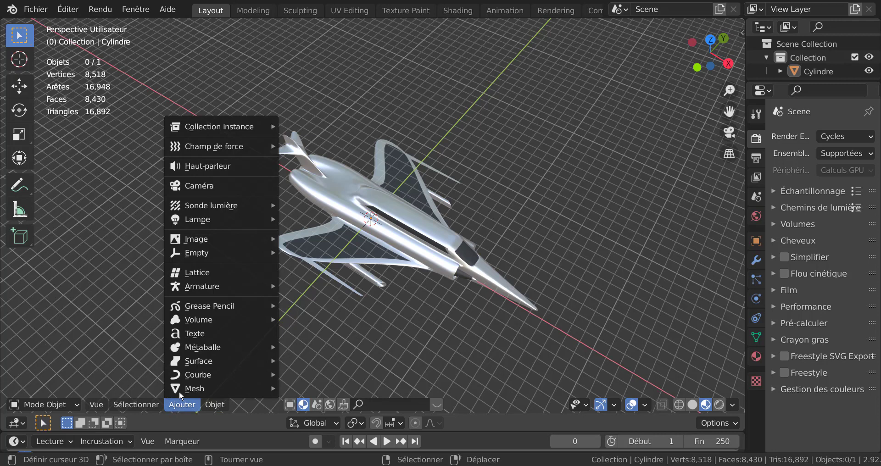
pyautogui.moveTo(179, 376)
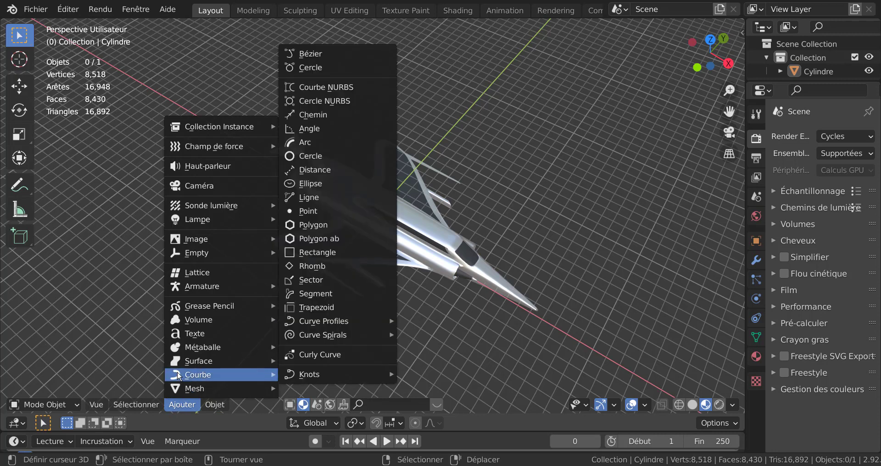
pyautogui.click(316, 68)
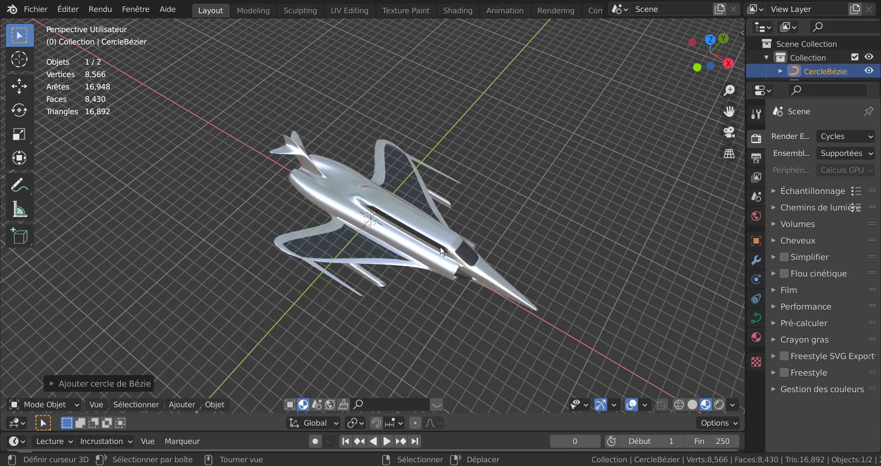
# - Scale the jet down uniformly to about 0.17 of its size so it is comparable to the Bézier circle
pyautogui.moveTo(426, 156); pyautogui.dragTo(416, 217, button='middle')
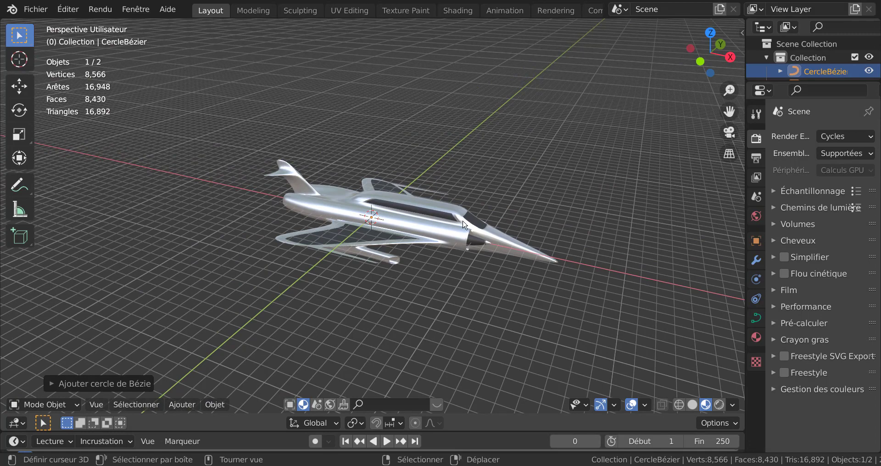
pyautogui.click(441, 237)
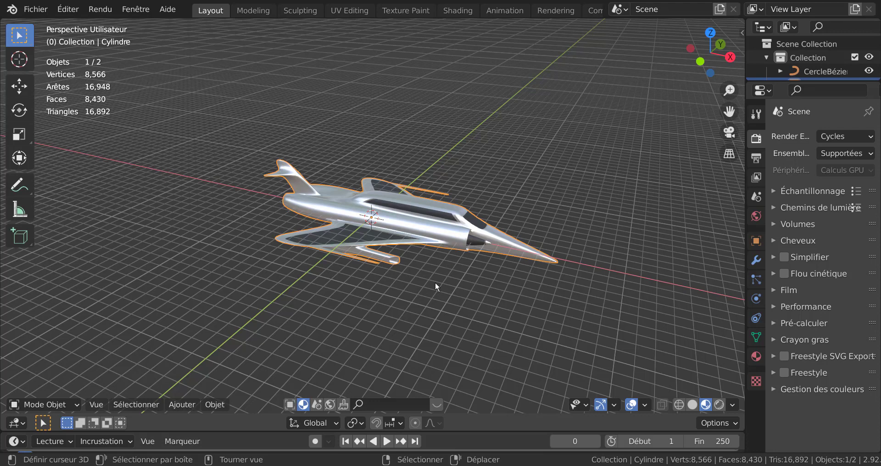
pyautogui.press('s')
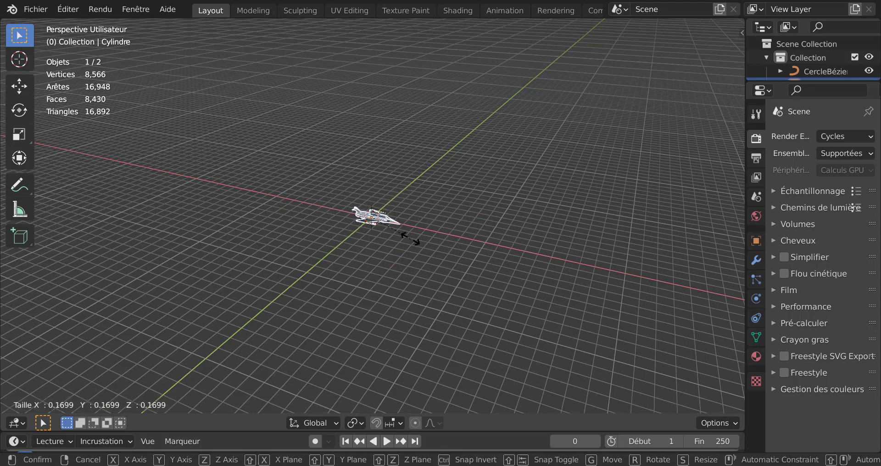
pyautogui.click(408, 246)
pyautogui.scroll(8, 408, 246)
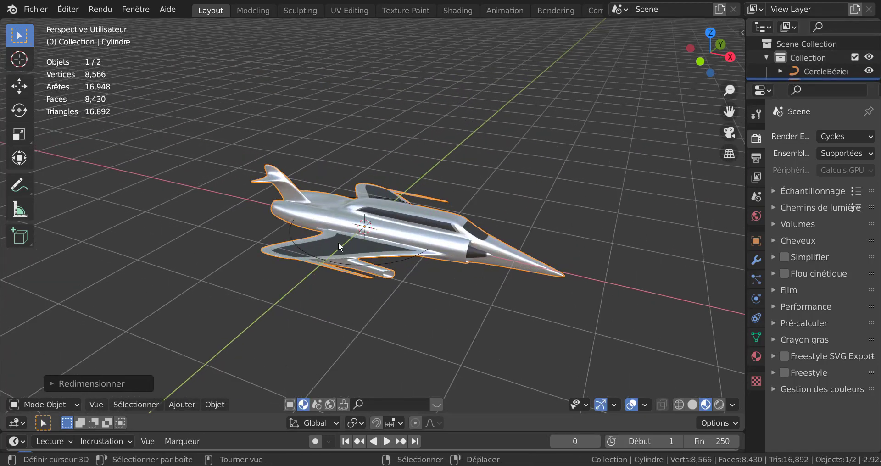
# - Scale the Bézier circle up uniformly by about 5 so it surrounds the jet
pyautogui.click(291, 235)
pyautogui.scroll(-4, 486, 277)
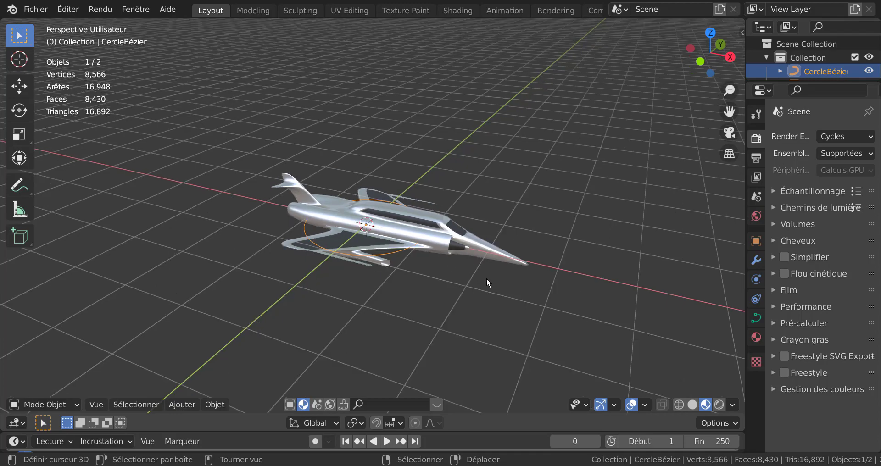
pyautogui.press('s')
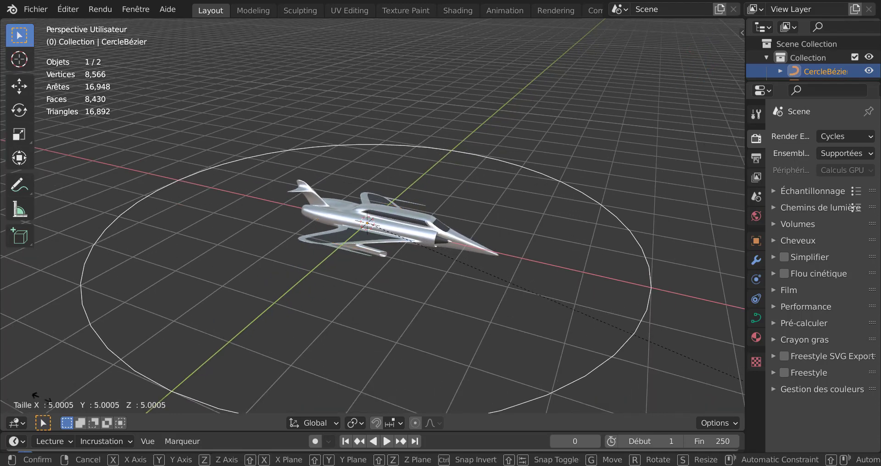
pyautogui.click(46, 403)
pyautogui.scroll(-4, 375, 314)
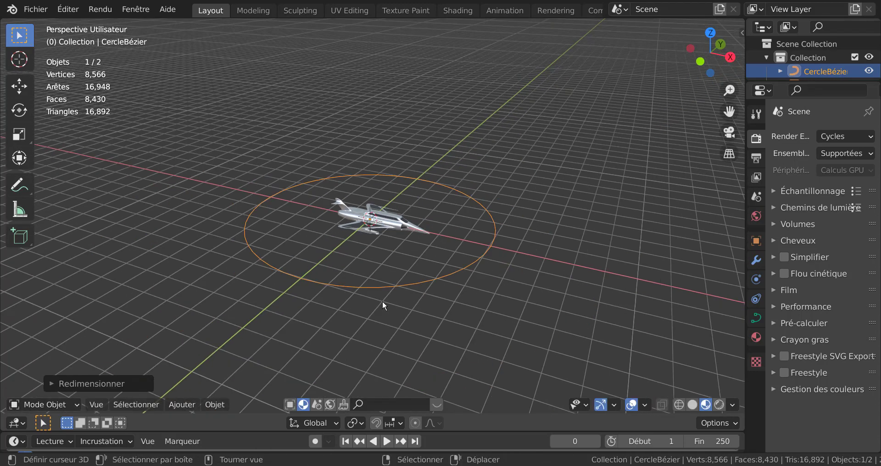
pyautogui.moveTo(384, 305)
pyautogui.mouseDown(button='middle')
pyautogui.moveTo(403, 334)
pyautogui.moveTo(389, 313)
pyautogui.mouseUp(button='middle')
pyautogui.scroll(5, 390, 313)
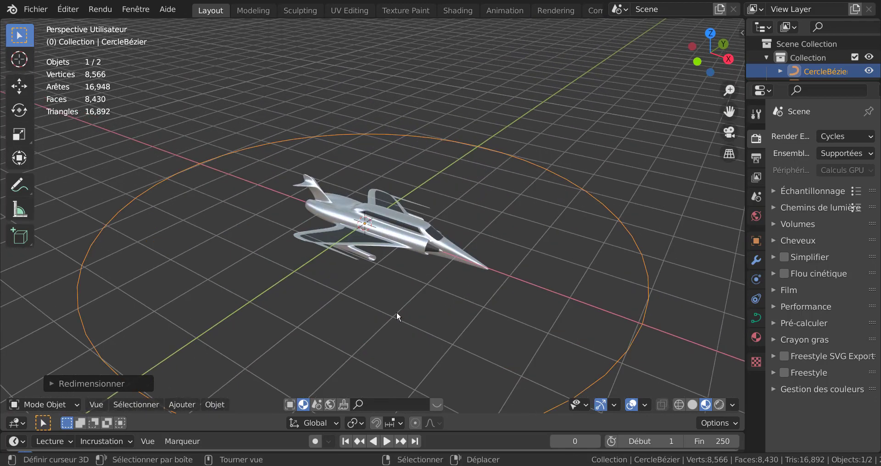
# - Select the jet and examine where its origin sits relative to the body from above, behind and the side
pyautogui.click(405, 234)
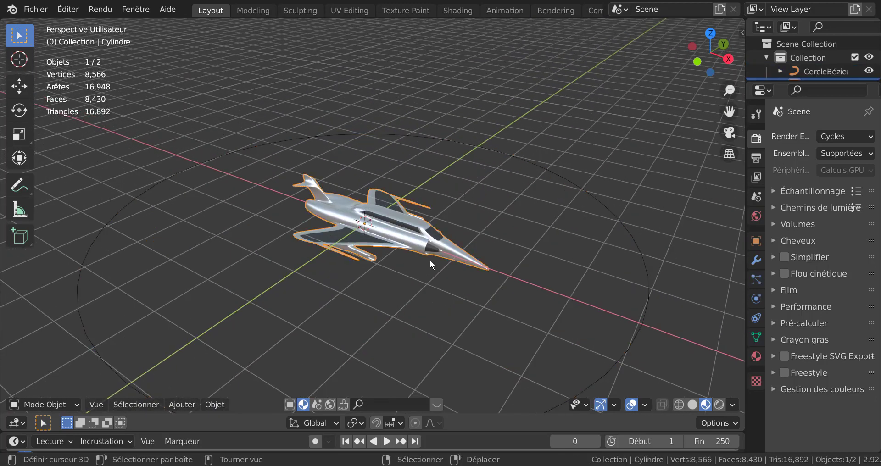
pyautogui.scroll(-2, 568, 268)
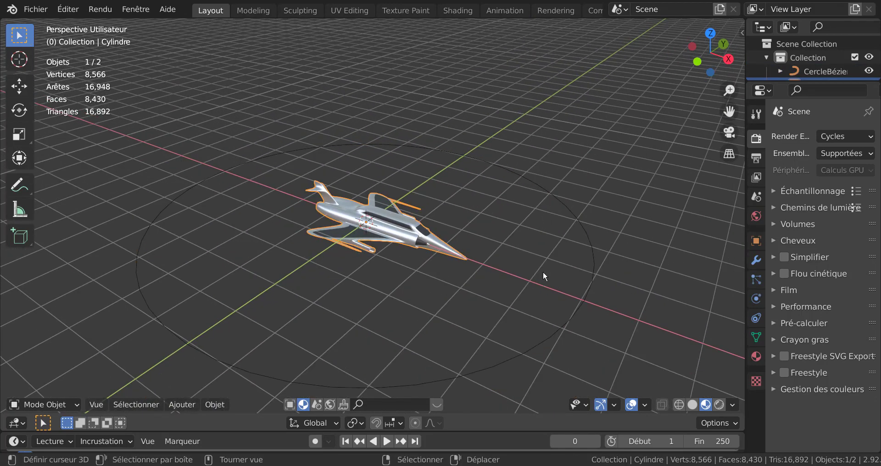
pyautogui.moveTo(543, 274); pyautogui.dragTo(418, 315, button='middle')
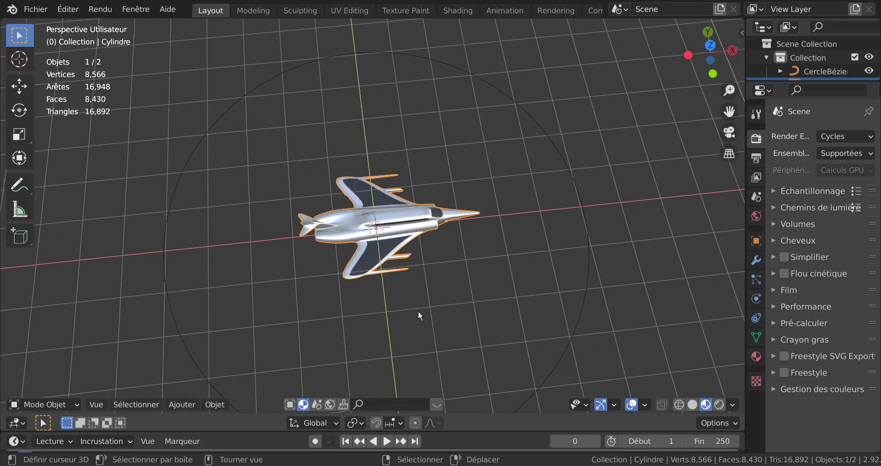
pyautogui.moveTo(454, 258); pyautogui.dragTo(448, 302, button='middle')
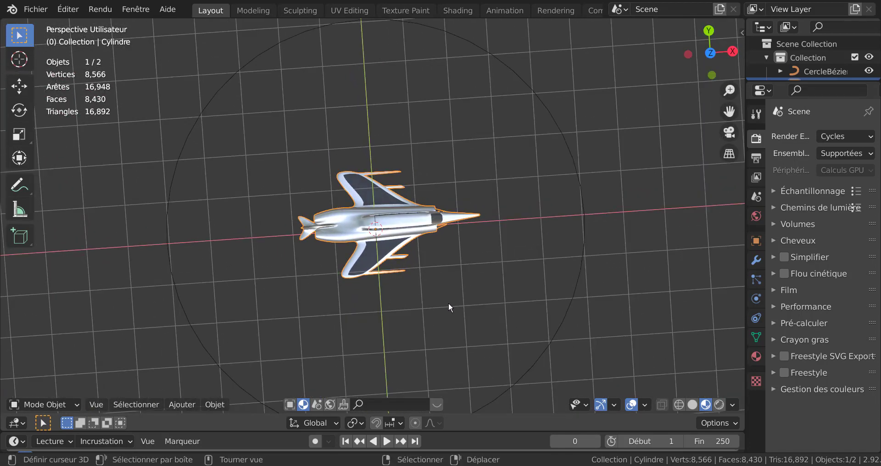
pyautogui.scroll(5, 445, 299)
pyautogui.moveTo(421, 274); pyautogui.dragTo(431, 229, button='middle')
pyautogui.moveTo(438, 300); pyautogui.dragTo(523, 222, button='middle')
pyautogui.scroll(2, 412, 232)
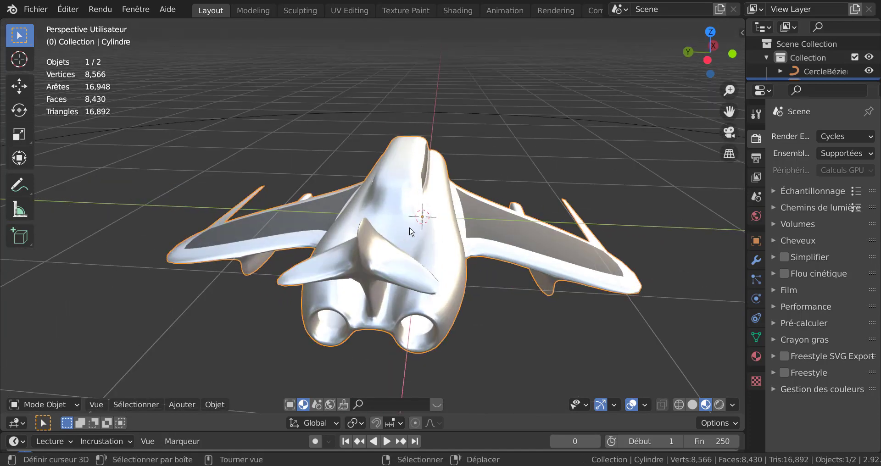
pyautogui.moveTo(441, 238); pyautogui.dragTo(402, 236, button='middle')
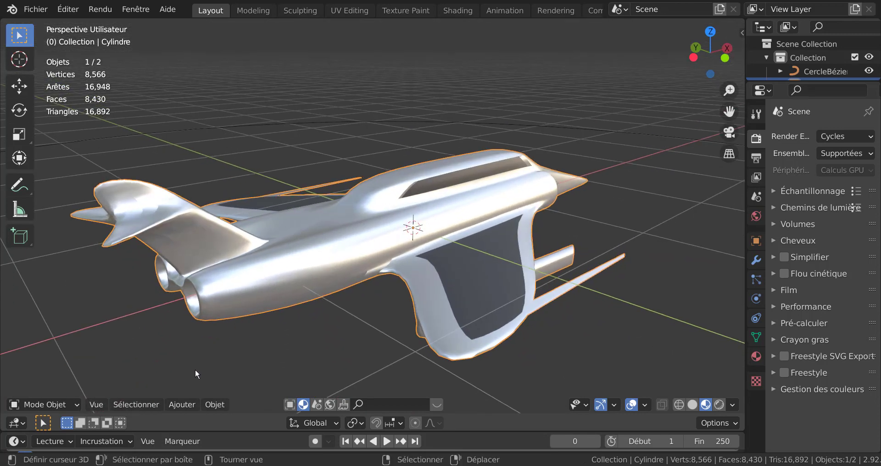
# - Set the jet's origin to its geometry and check the new origin point against the 3D cursor
pyautogui.click(180, 403)
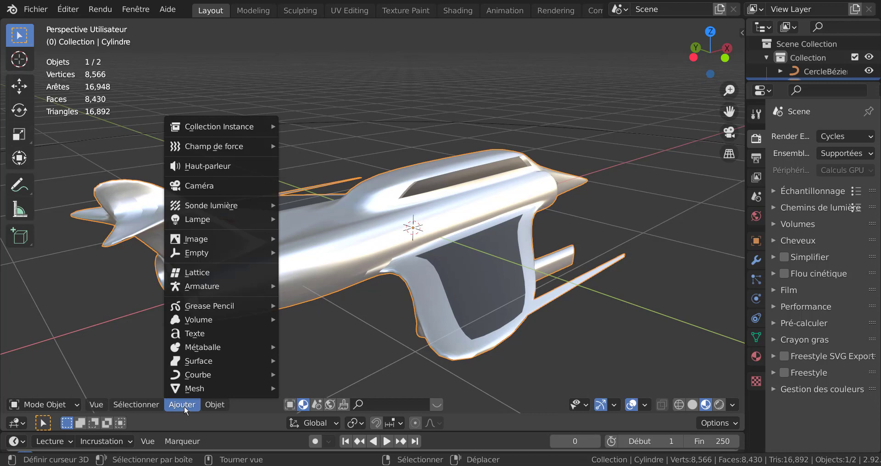
pyautogui.moveTo(215, 406)
pyautogui.moveTo(233, 375)
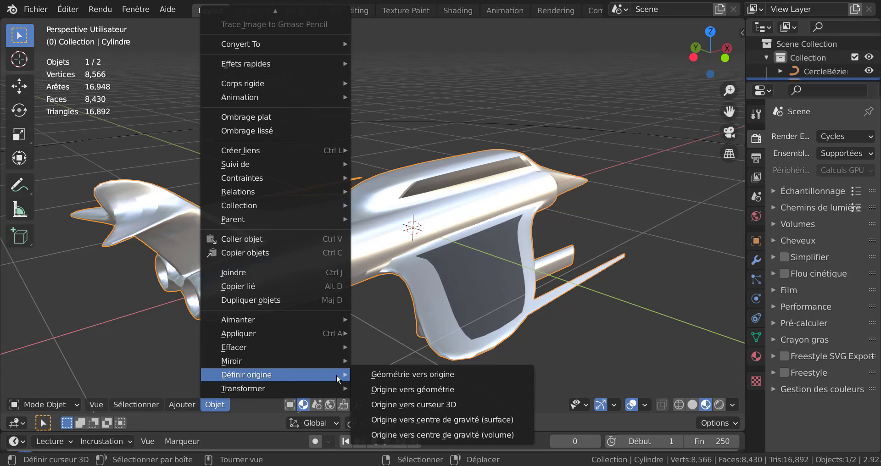
pyautogui.click(428, 390)
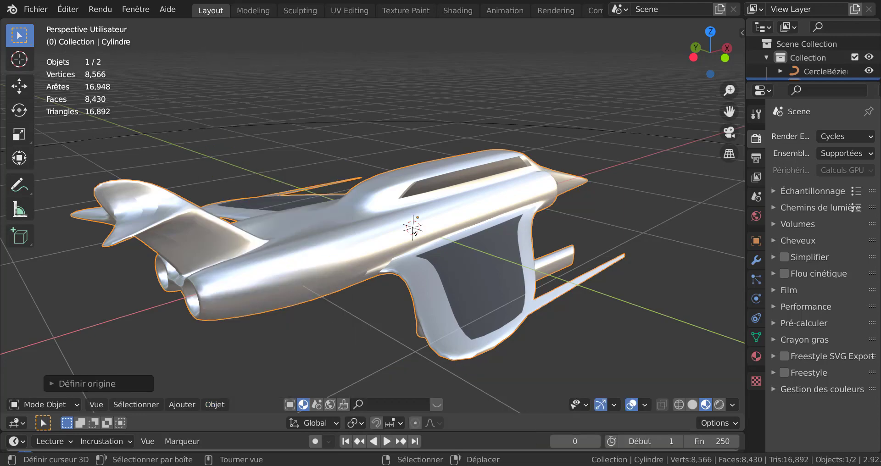
pyautogui.moveTo(441, 249); pyautogui.dragTo(568, 234, button='middle')
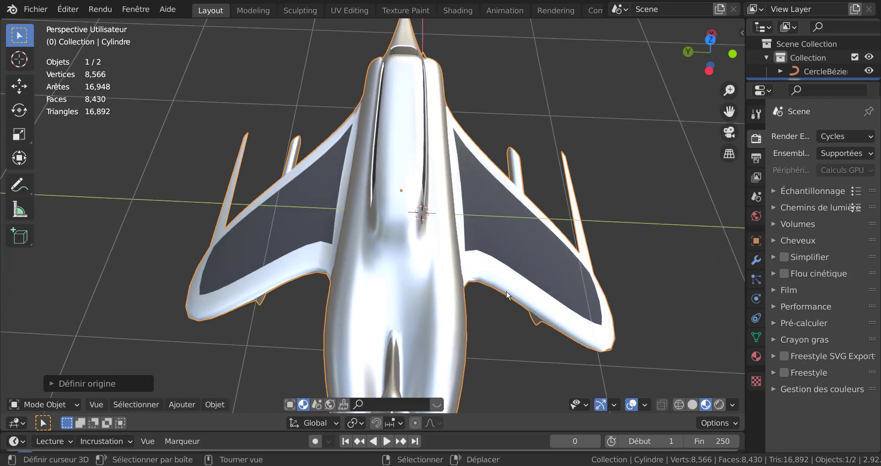
pyautogui.scroll(-3, 510, 286)
pyautogui.moveTo(510, 286); pyautogui.dragTo(372, 289, button='middle')
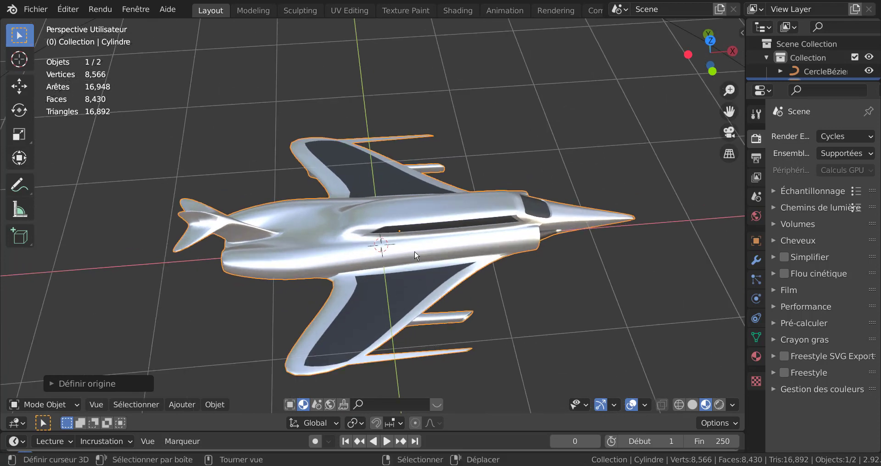
pyautogui.moveTo(434, 252); pyautogui.dragTo(422, 253, button='middle')
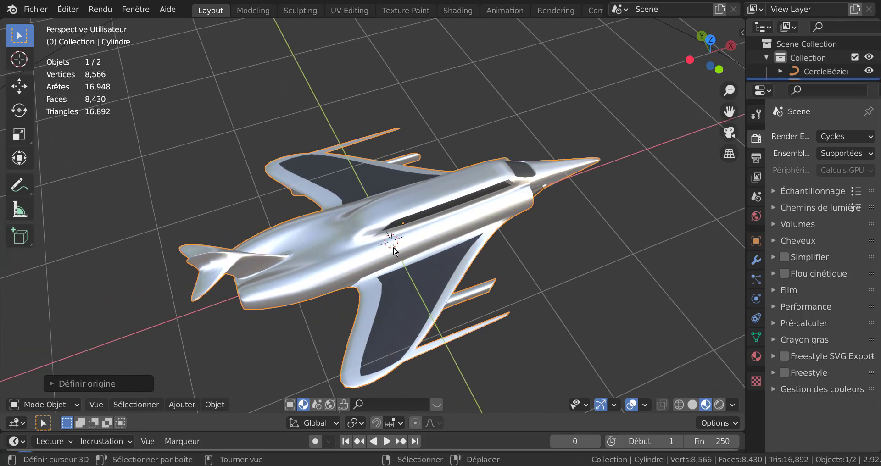
pyautogui.scroll(2, 394, 249)
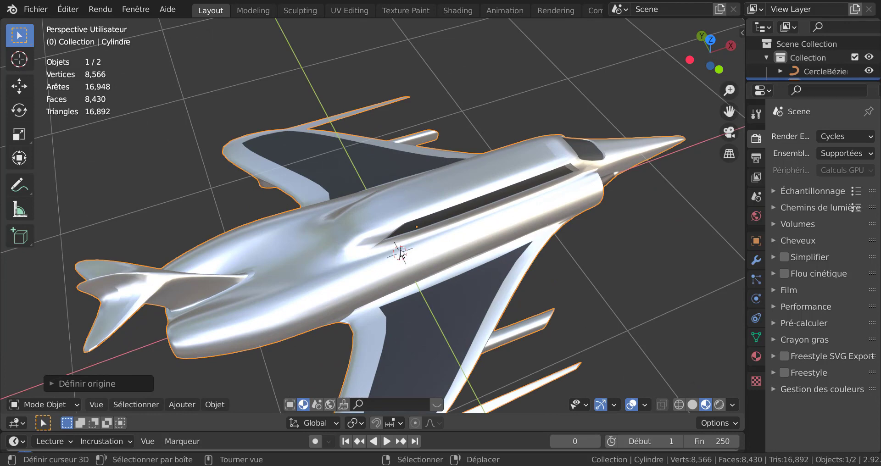
pyautogui.scroll(1, 405, 259)
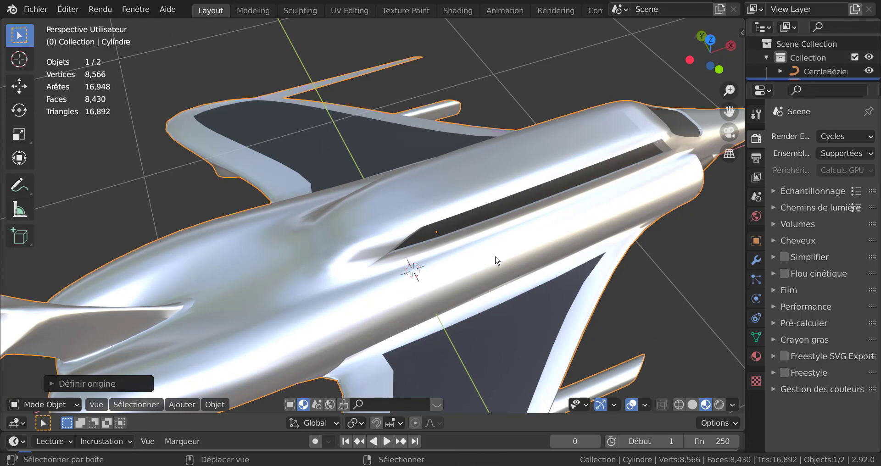
# - Snap the jet to the 3D cursor at the world origin and check its centring in the circle from the top view
pyautogui.hotkey('shift', 's')
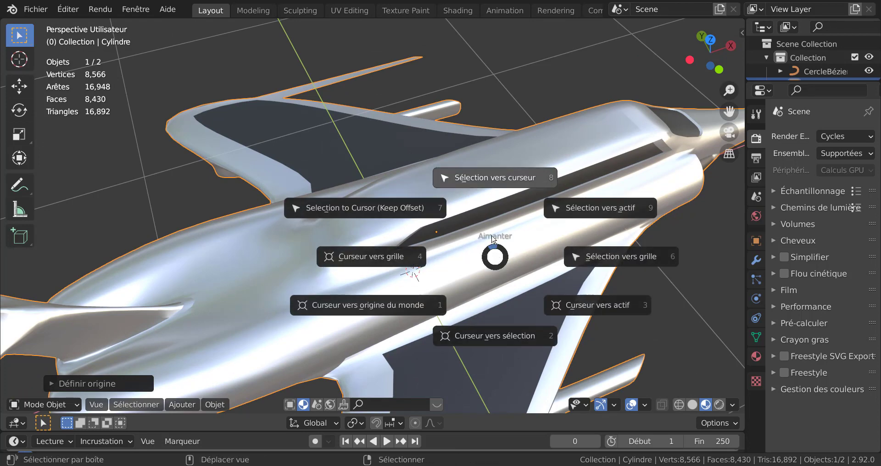
pyautogui.click(494, 176)
pyautogui.scroll(-3, 465, 230)
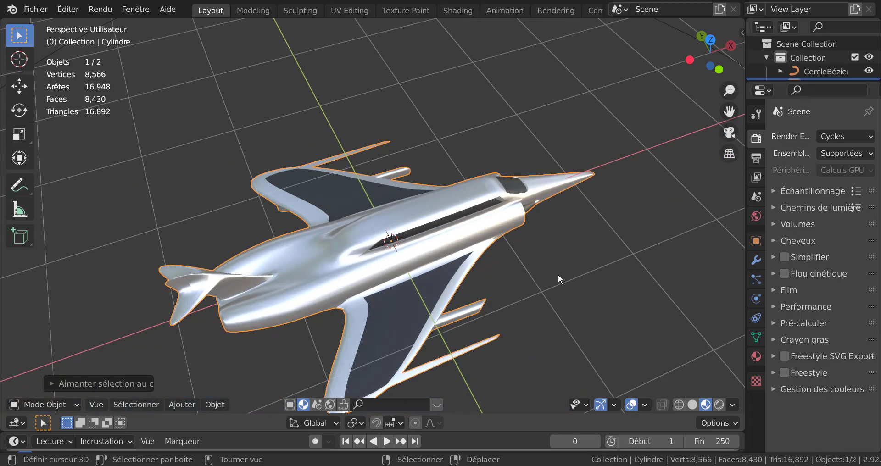
pyautogui.press('KP_7')
pyautogui.scroll(-3, 536, 284)
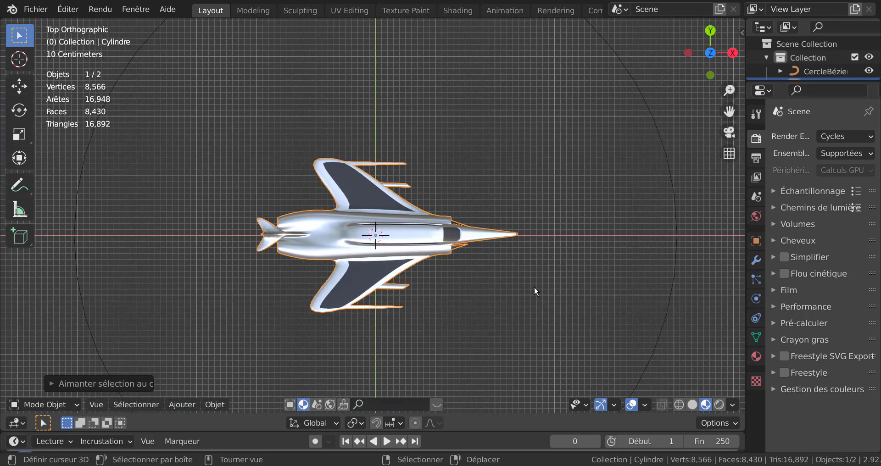
pyautogui.scroll(-2, 533, 288)
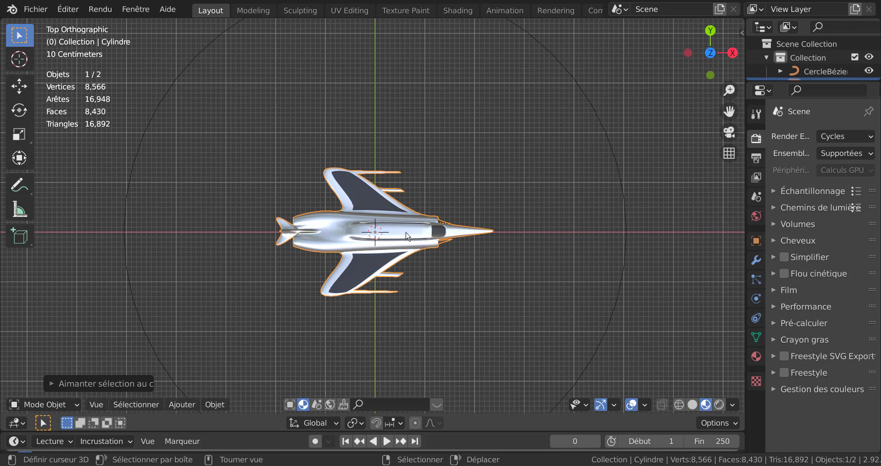
pyautogui.moveTo(615, 332); pyautogui.dragTo(730, 279, button='middle')
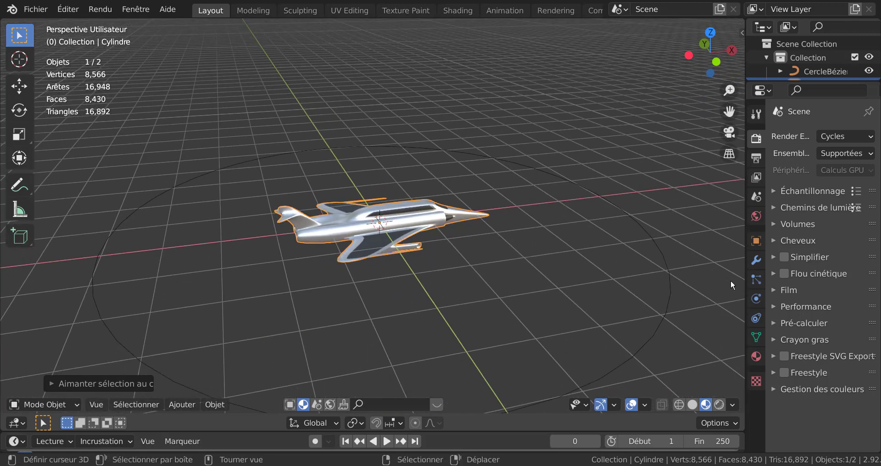
# - Widen the properties area and add a Suivre chemin (Follow Path) constraint to the jet with CercleBézier as its target
pyautogui.click(756, 318)
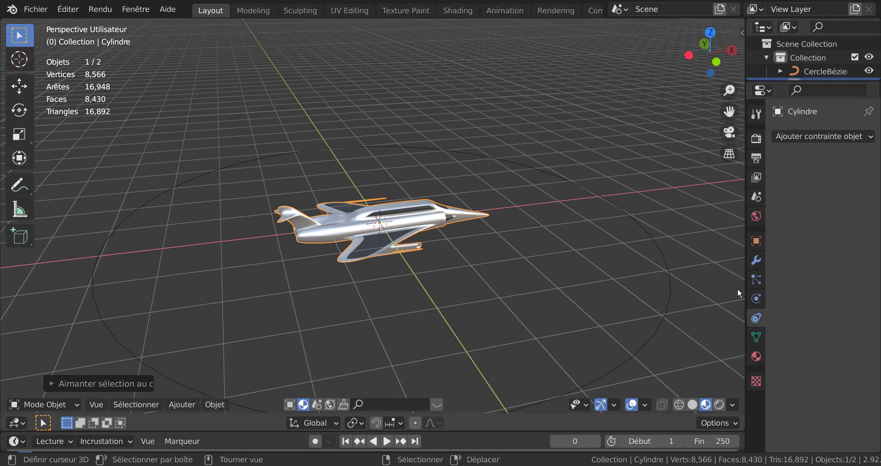
pyautogui.moveTo(744, 277); pyautogui.dragTo(649, 298)
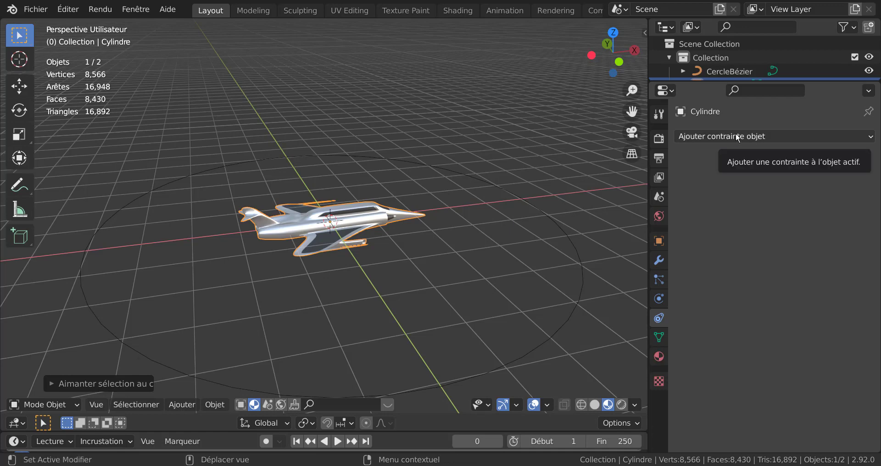
pyautogui.click(773, 139)
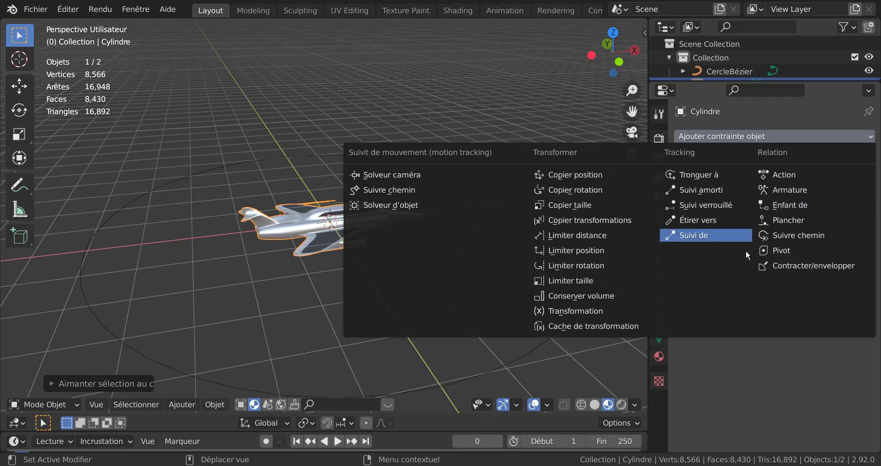
pyautogui.click(794, 237)
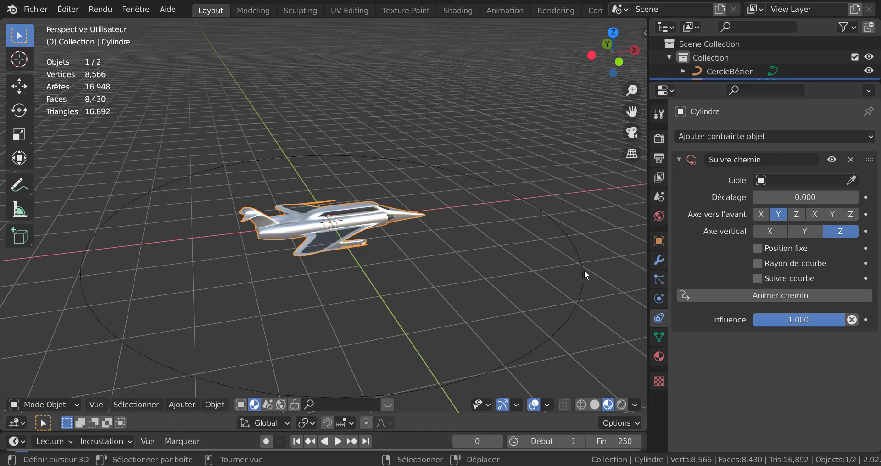
pyautogui.click(796, 182)
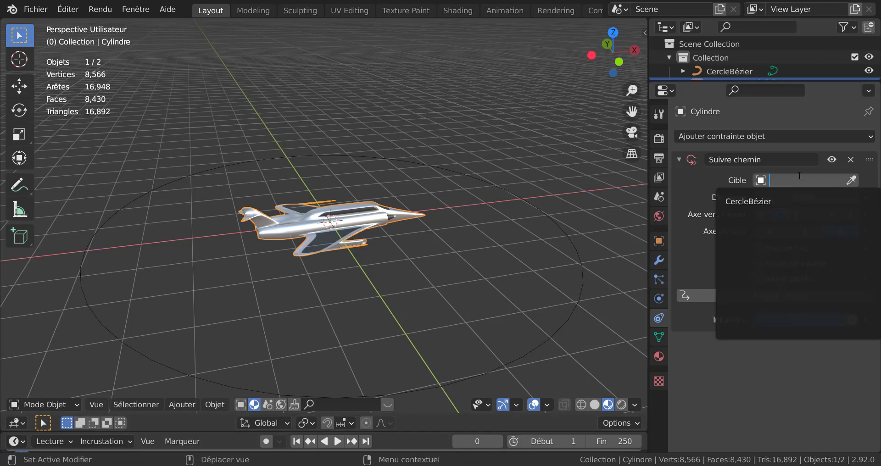
pyautogui.click(767, 201)
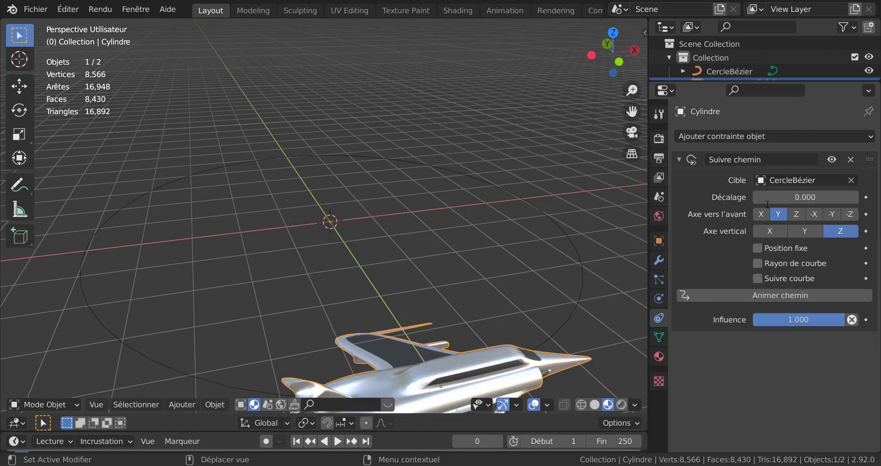
pyautogui.scroll(-4, 521, 236)
pyautogui.moveTo(507, 236); pyautogui.dragTo(405, 286, button='middle')
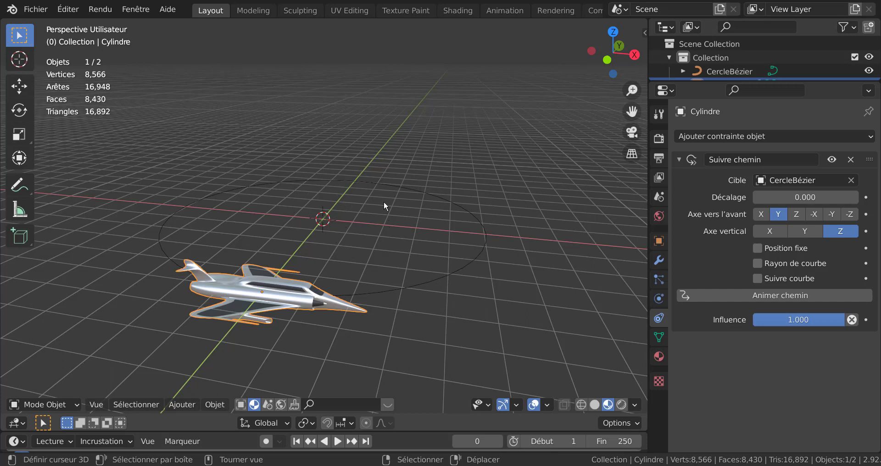
pyautogui.press('Tab')
pyautogui.press('Tab')
pyautogui.click(441, 279)
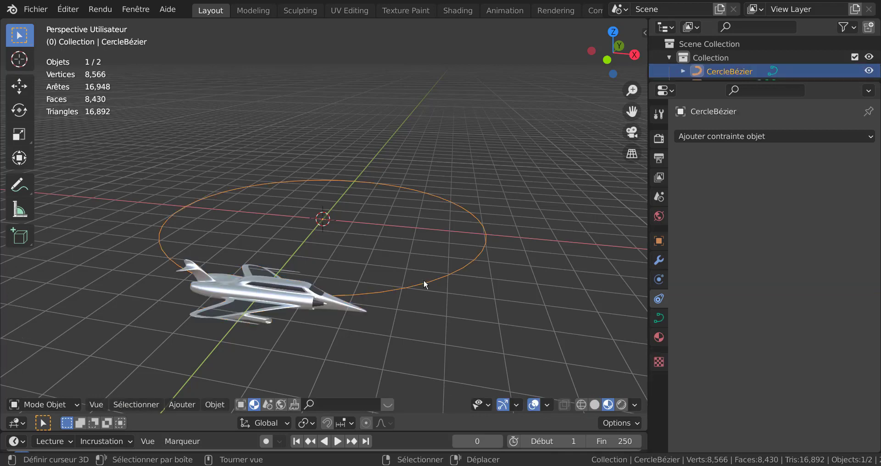
pyautogui.press('Tab')
pyautogui.click(483, 238)
pyautogui.press('g')
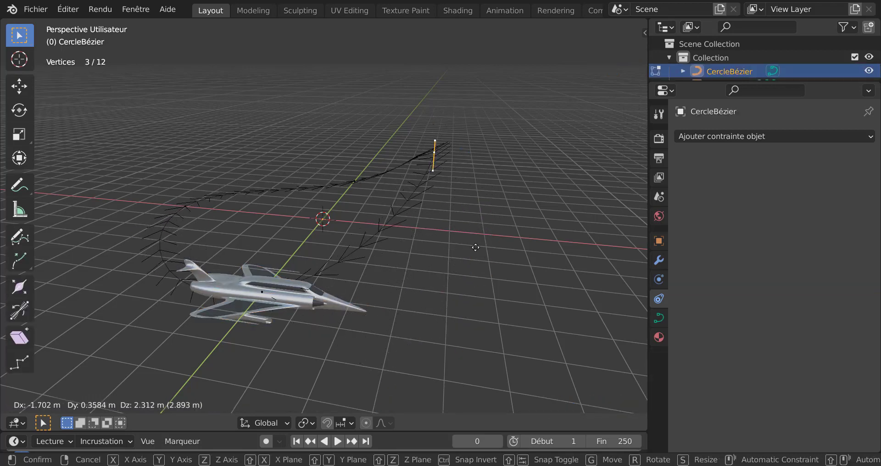
pyautogui.press('Escape')
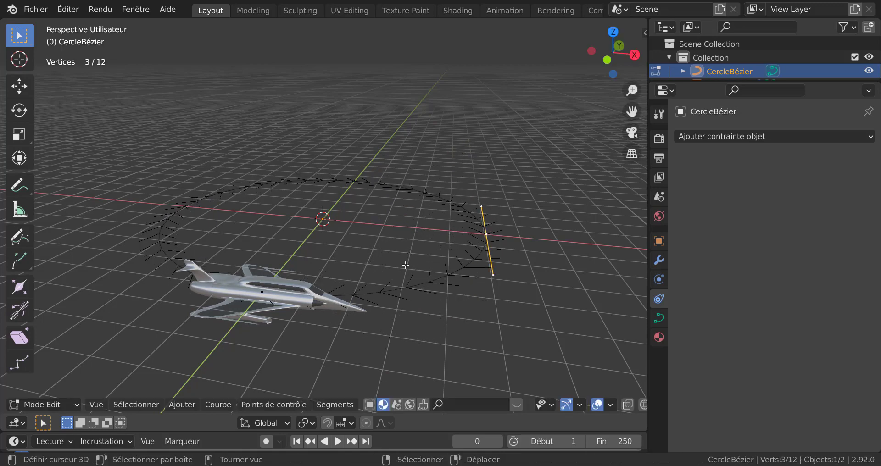
pyautogui.press('Tab')
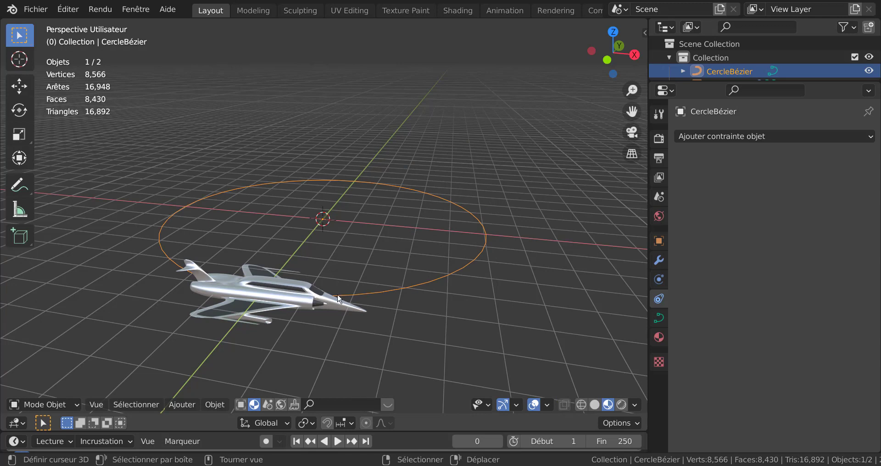
pyautogui.click(280, 301)
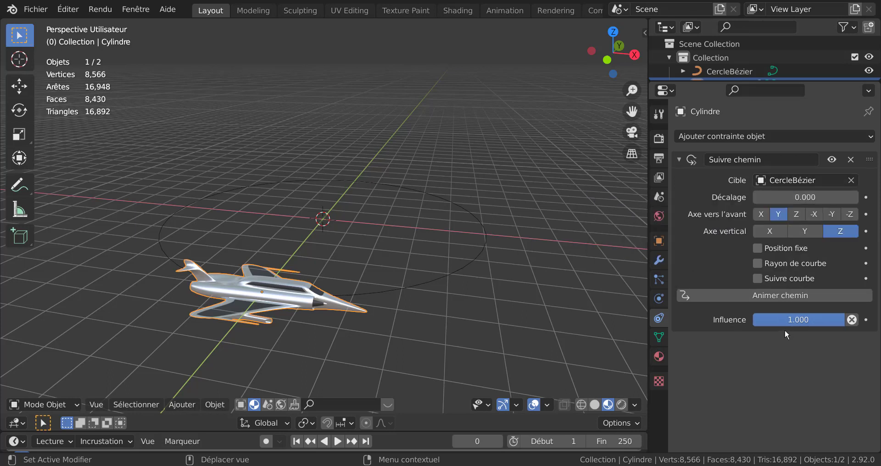
# - Enable Suivre courbe in the jet's Suivre chemin constraint, trying X and then choosing -X as the forward axis
pyautogui.click(757, 278)
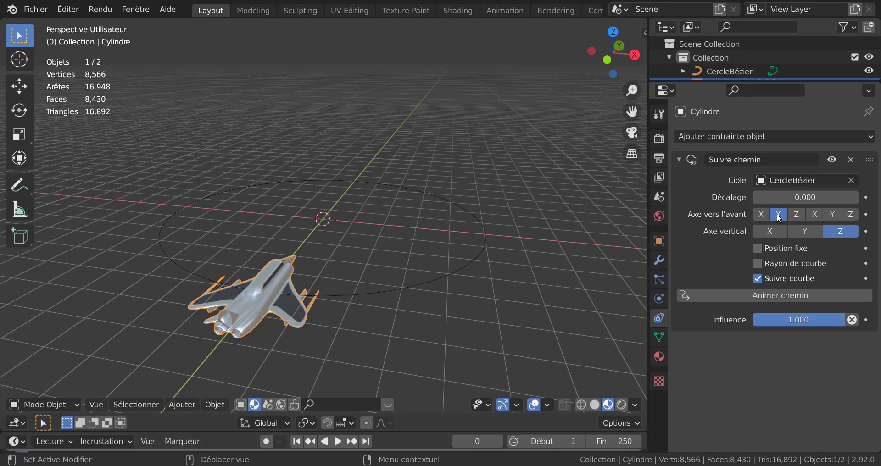
pyautogui.click(761, 215)
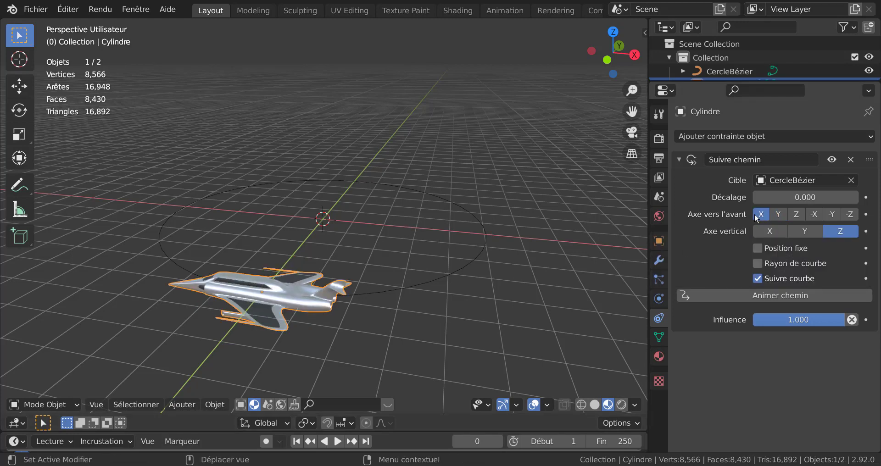
pyautogui.click(814, 215)
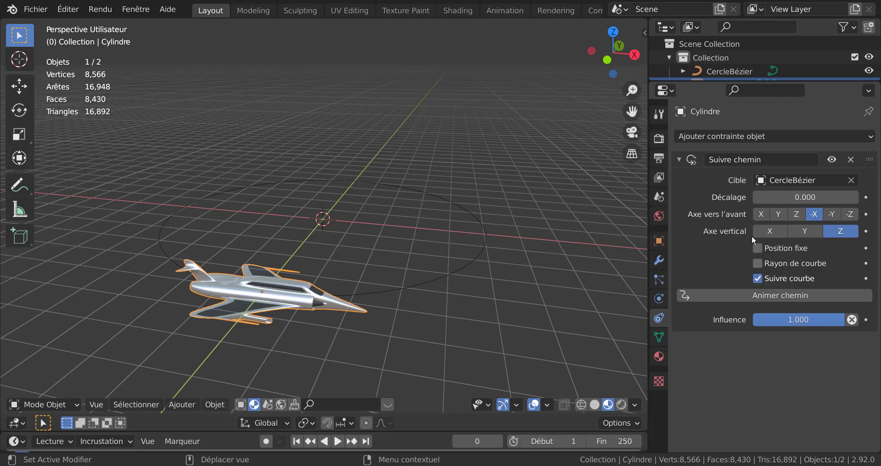
# - Generate the path motion with Animer chemin and play the animation with the timeline enlarged
pyautogui.click(764, 295)
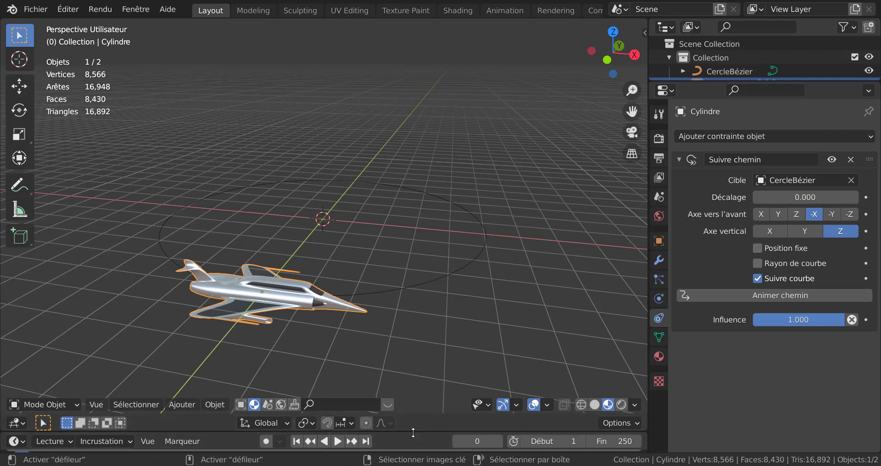
pyautogui.moveTo(411, 396); pyautogui.dragTo(411, 339)
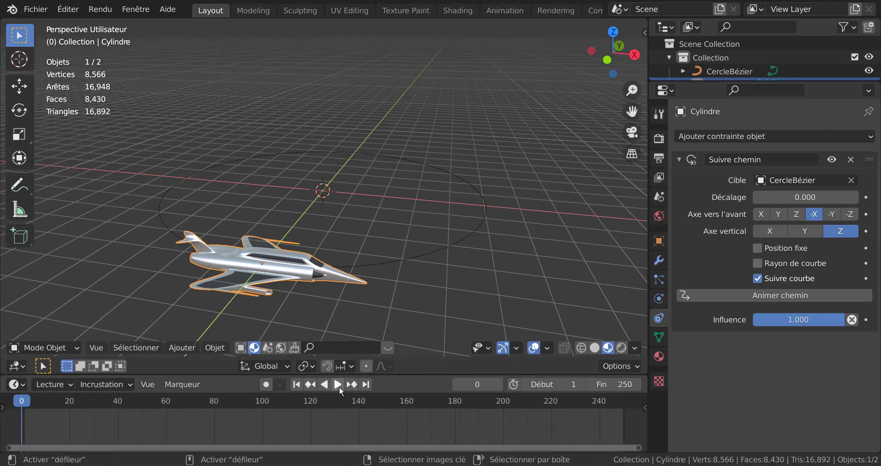
pyautogui.click(338, 385)
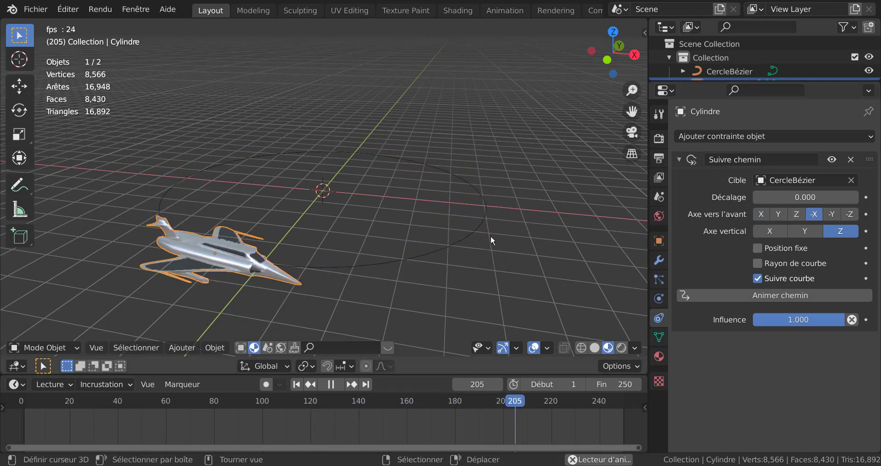
# - Select all control points of the Bézier circle in edit mode and reverse the direction of its segments
pyautogui.click(476, 233)
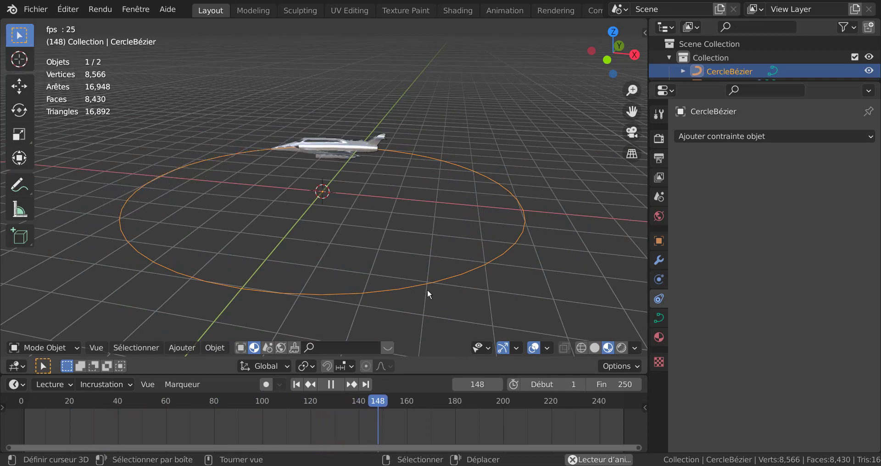
pyautogui.press('Tab')
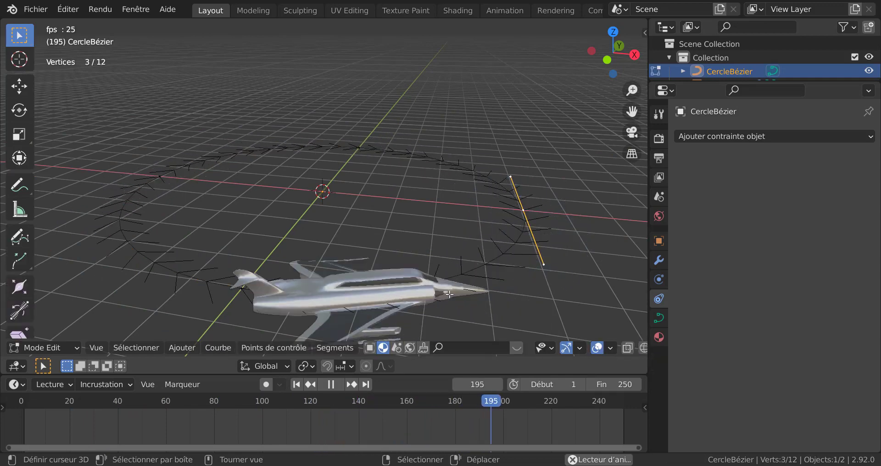
pyautogui.press('a')
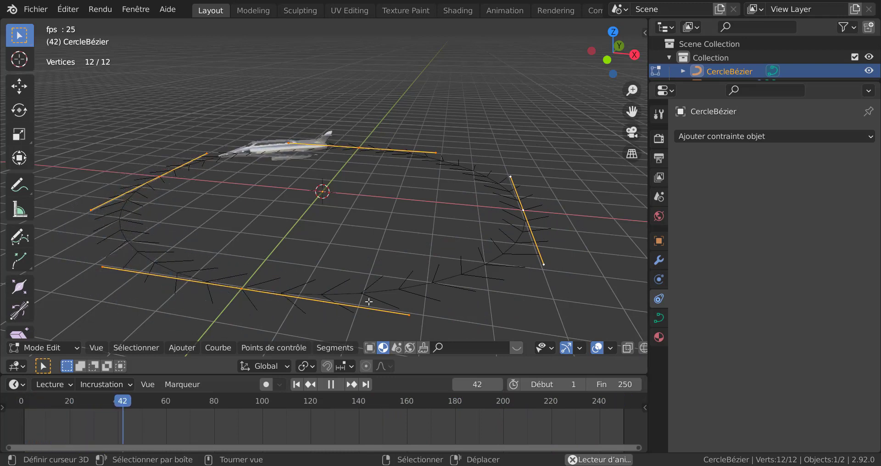
pyautogui.click(335, 348)
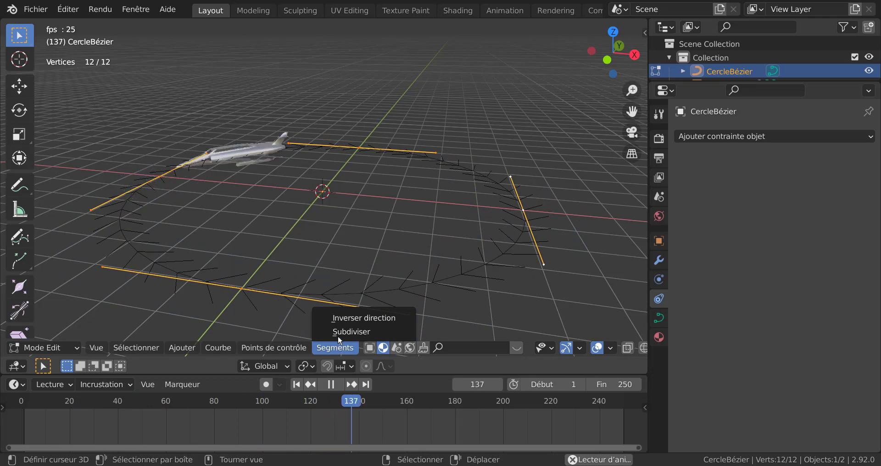
pyautogui.click(343, 317)
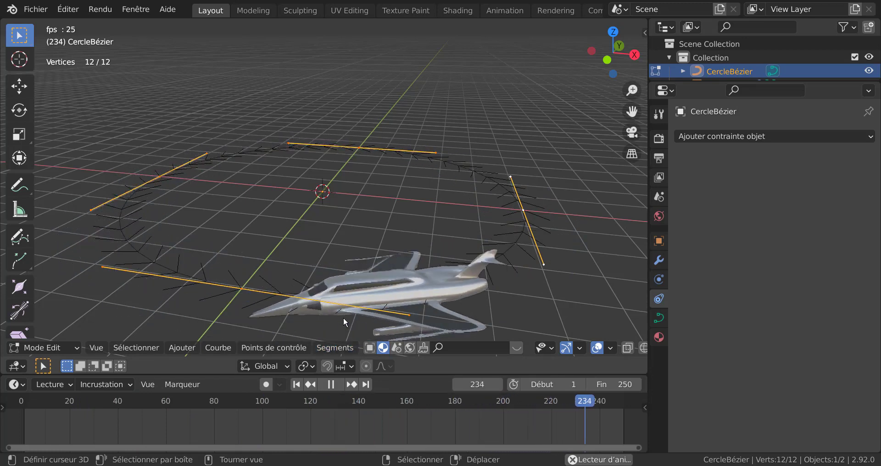
# - Switch the circle's segment direction back and forth during playback, leave it reversed and return to object mode
pyautogui.click(343, 318)
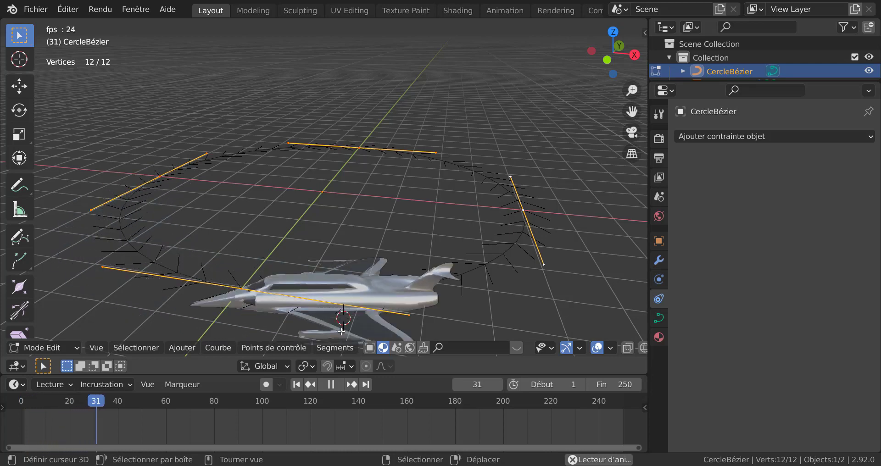
pyautogui.click(335, 348)
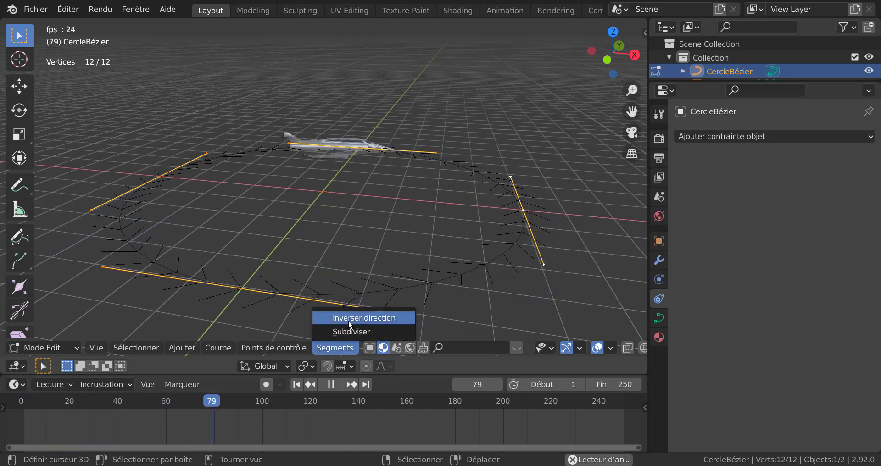
pyautogui.click(348, 320)
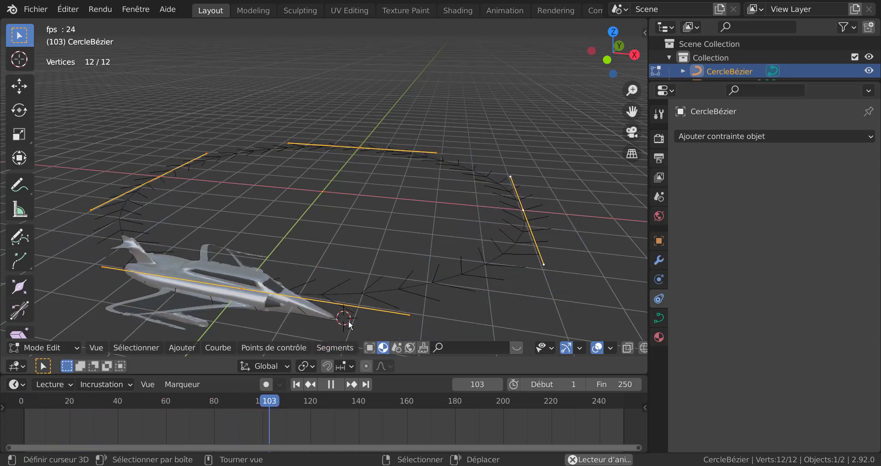
pyautogui.click(335, 349)
pyautogui.click(353, 369)
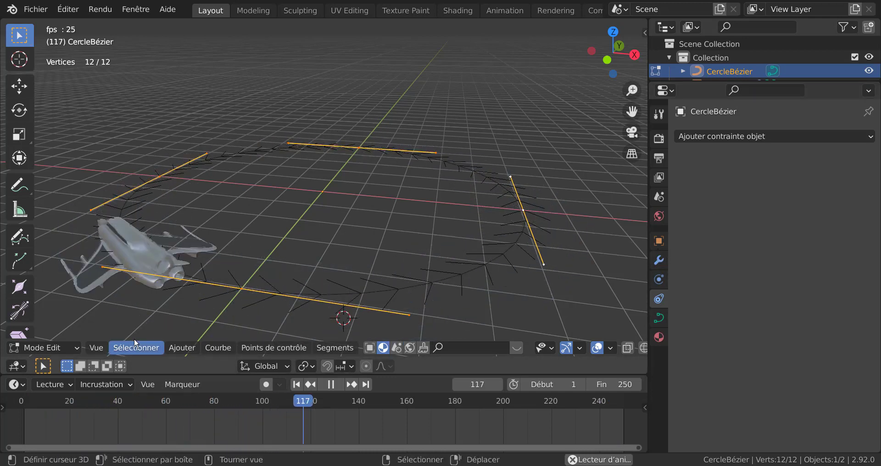
pyautogui.press('Tab')
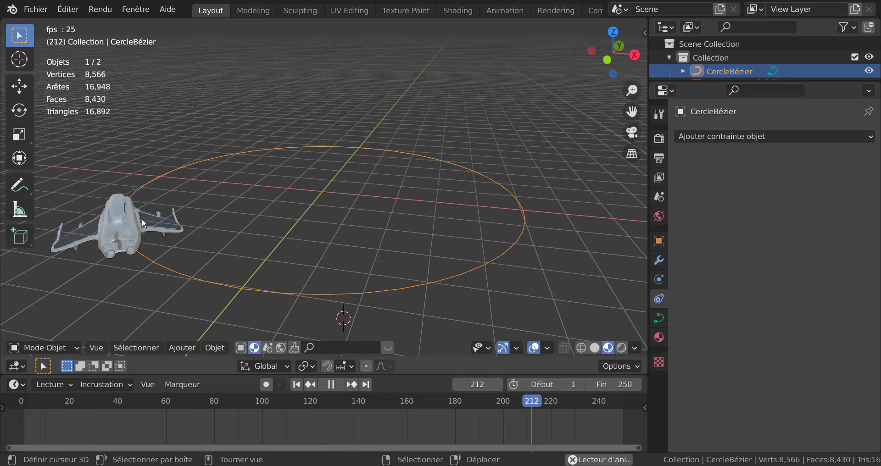
# - Select the flying jet, try X as its forward axis in the constraint and restore -X
pyautogui.click(142, 219)
pyautogui.press('g')
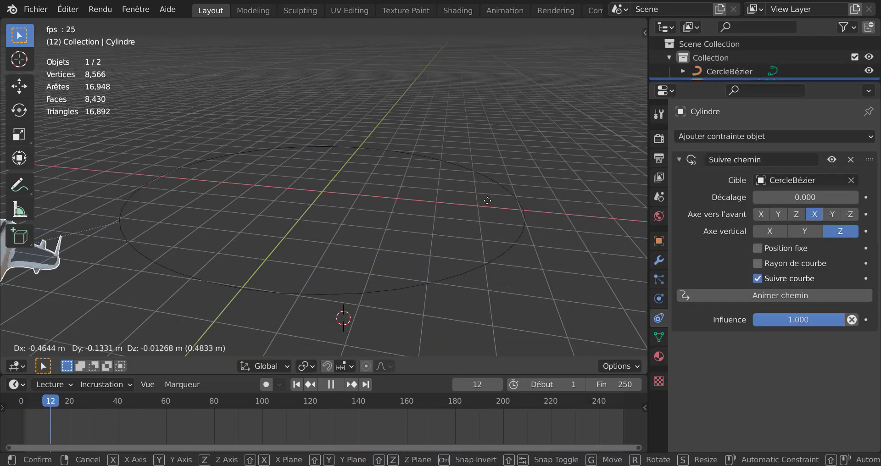
pyautogui.rightClick(439, 215)
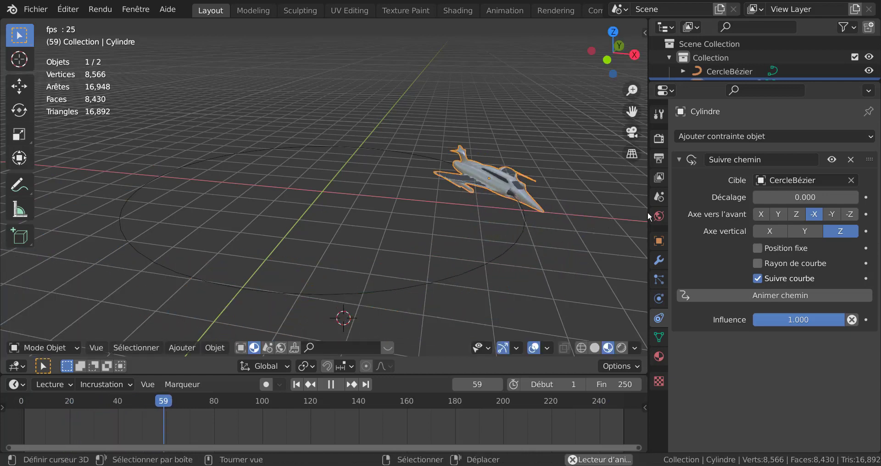
pyautogui.click(761, 214)
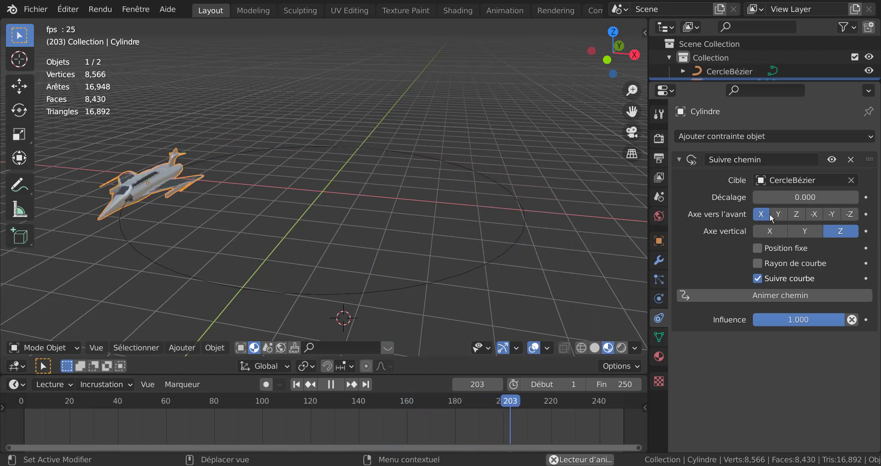
pyautogui.click(813, 214)
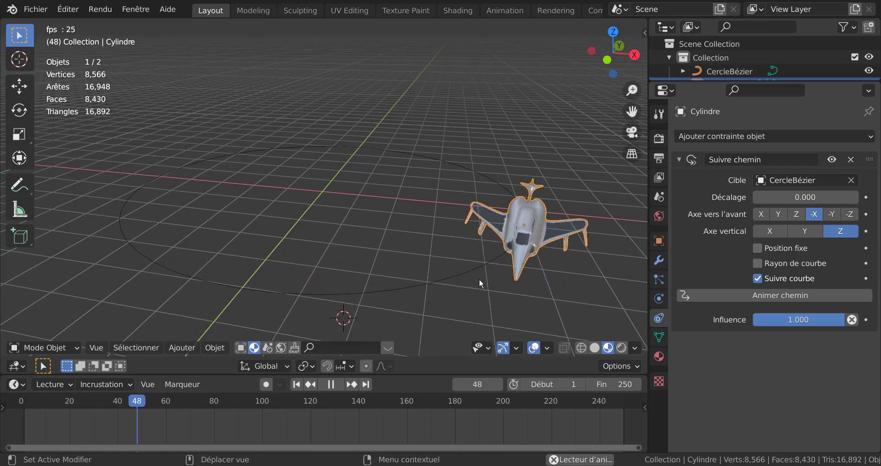
# - Restore the Bézier circle's original segment direction in edit mode and return to object mode
pyautogui.click(429, 284)
pyautogui.press('Tab')
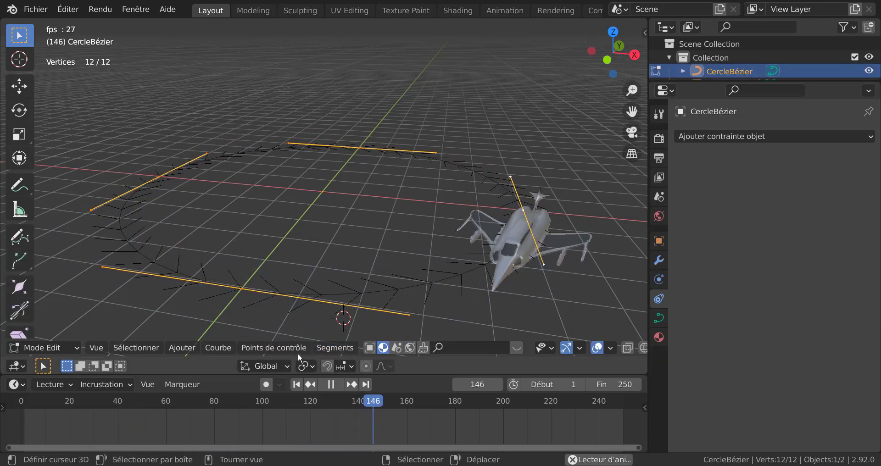
pyautogui.click(333, 348)
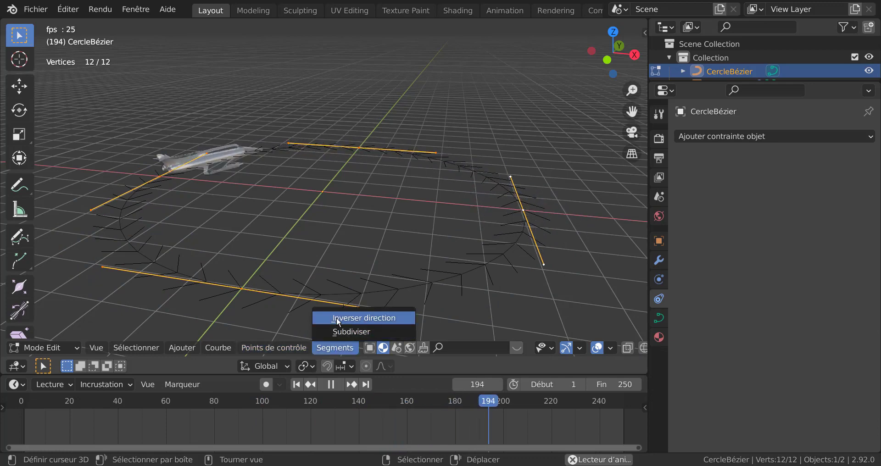
pyautogui.click(337, 318)
pyautogui.press('Tab')
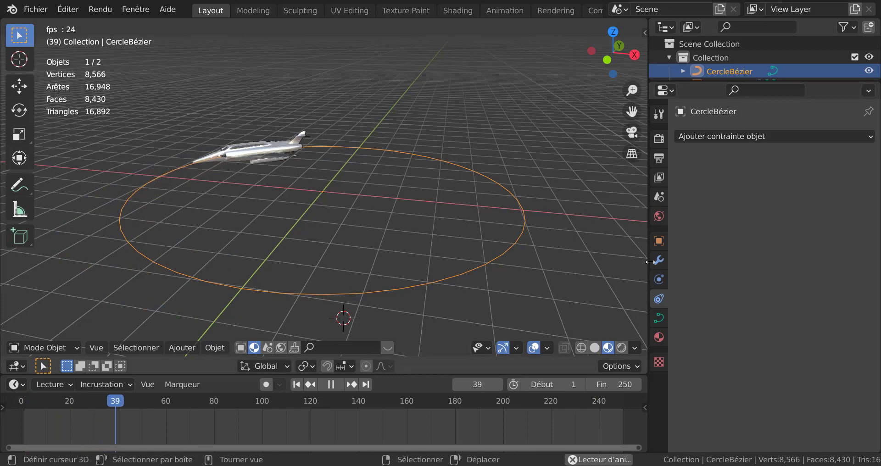
# - Set the jet's forward axis to X in the Suivre chemin constraint and deselect the jet
pyautogui.click(424, 153)
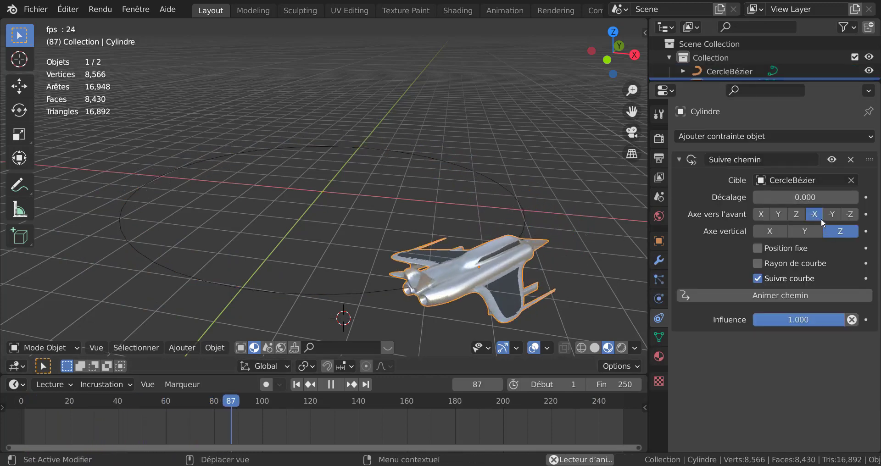
pyautogui.click(760, 214)
pyautogui.press('Tab')
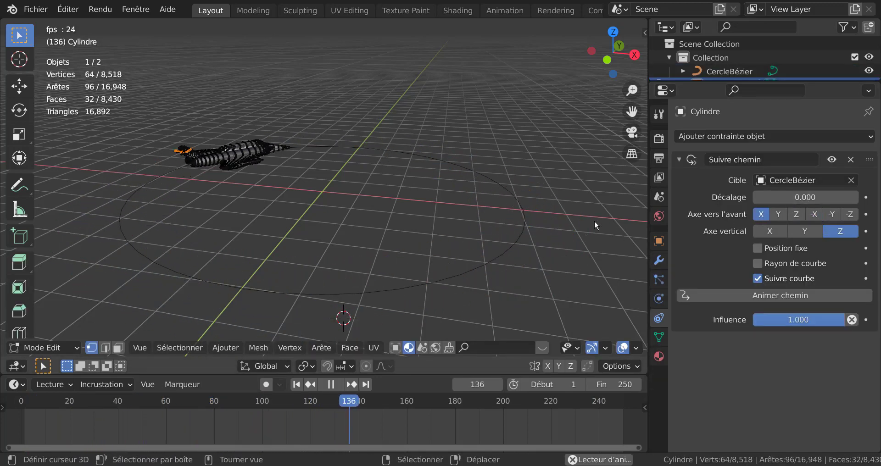
pyautogui.press('Tab')
pyautogui.click(593, 220)
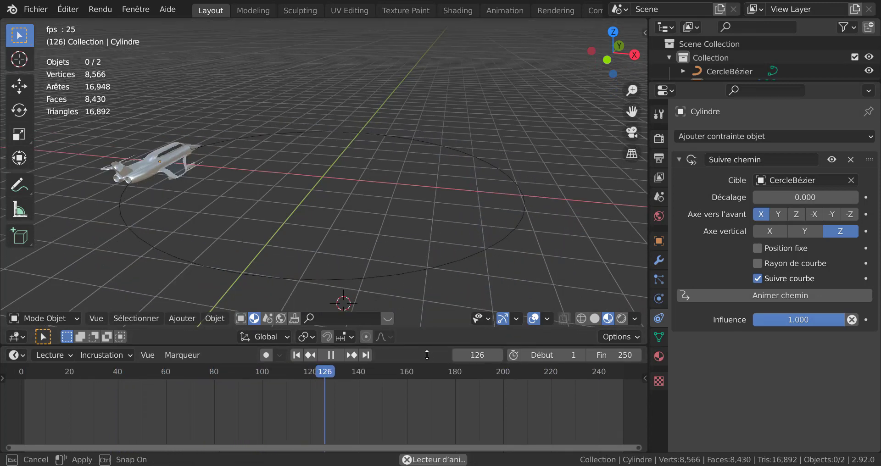
# - Put the Bézier circle in edit mode, widen the 3D view and select the control point on the positive X side
pyautogui.click(434, 280)
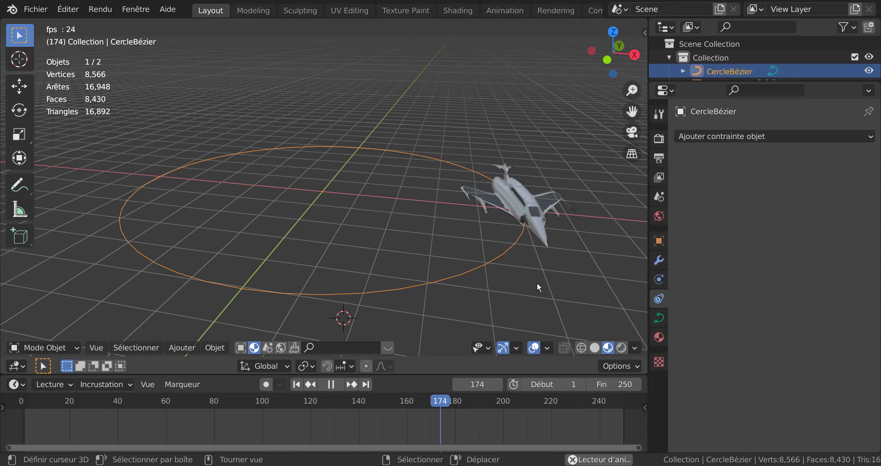
pyautogui.press('Tab')
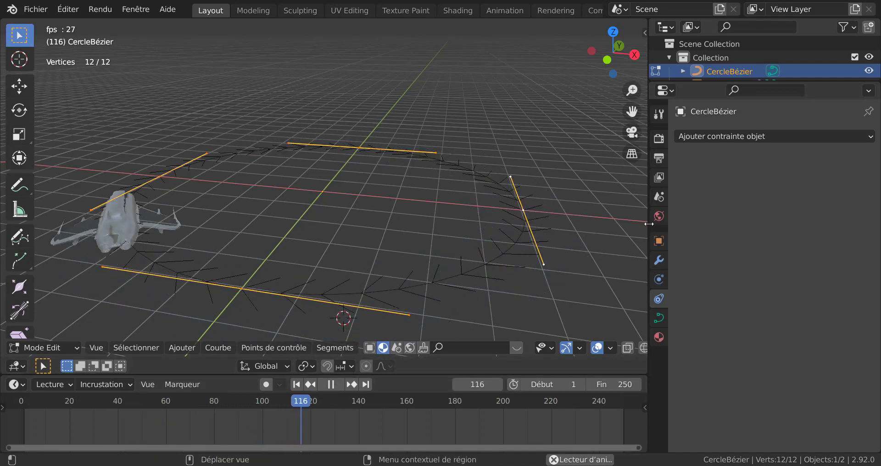
pyautogui.moveTo(646, 224); pyautogui.dragTo(801, 218)
pyautogui.scroll(-2, 710, 230)
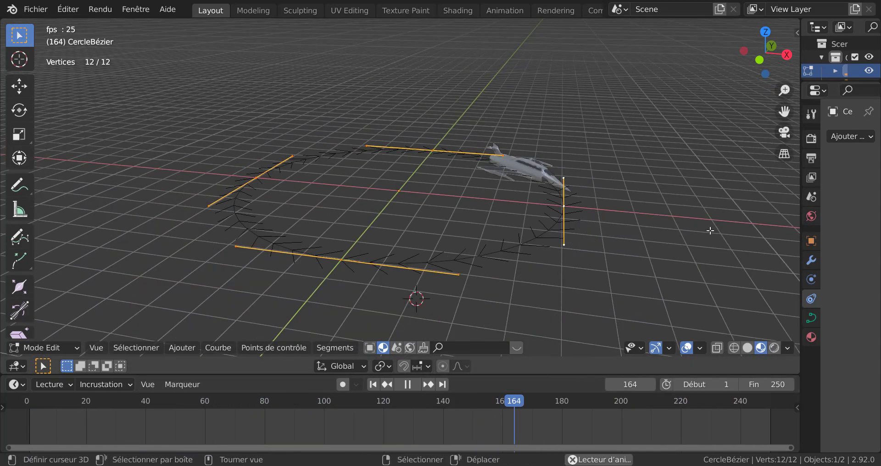
pyautogui.keyDown('shift'); pyautogui.moveTo(658, 211); pyautogui.dragTo(661, 183, button='middle'); pyautogui.keyUp('shift')
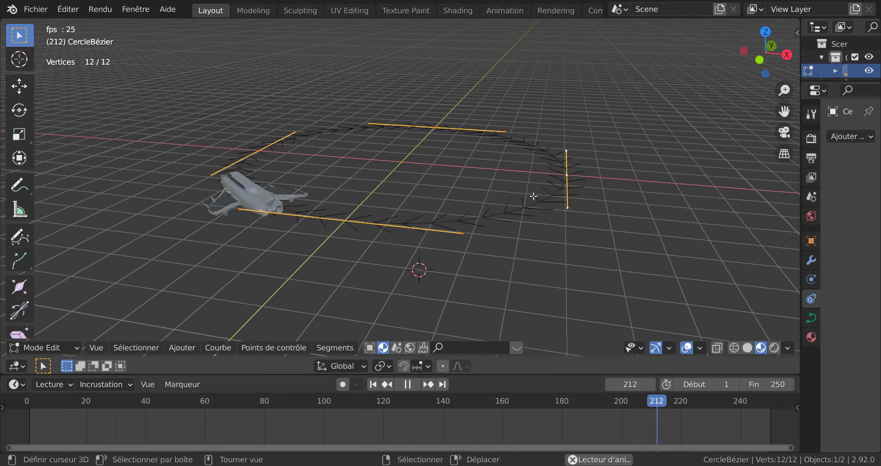
pyautogui.click(565, 174)
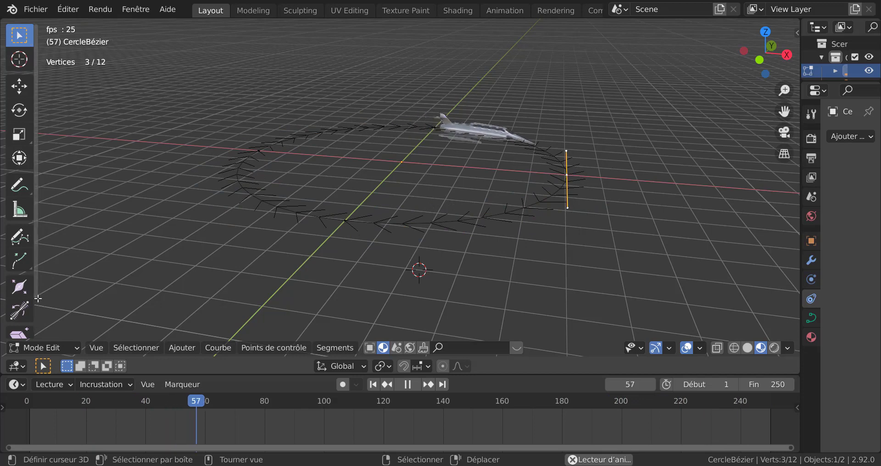
# - Activate the Incliner (Tilt) tool and try moving the selected control point of the circle
pyautogui.click(15, 311)
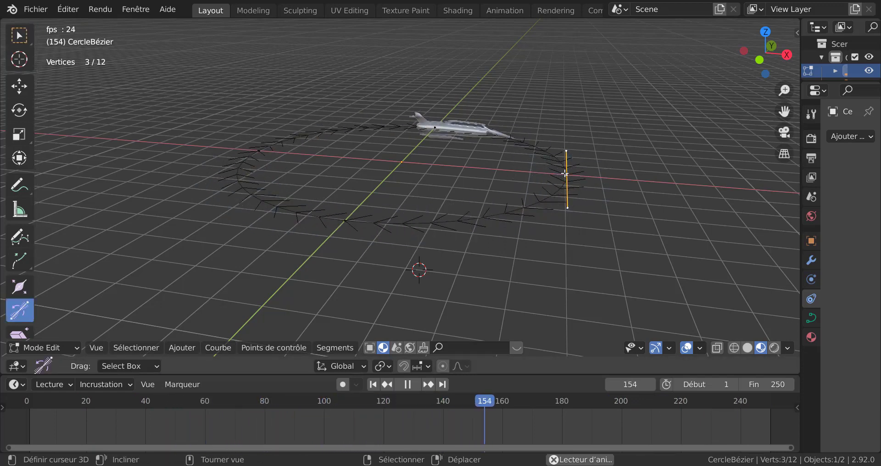
pyautogui.press('g')
pyautogui.rightClick(570, 166)
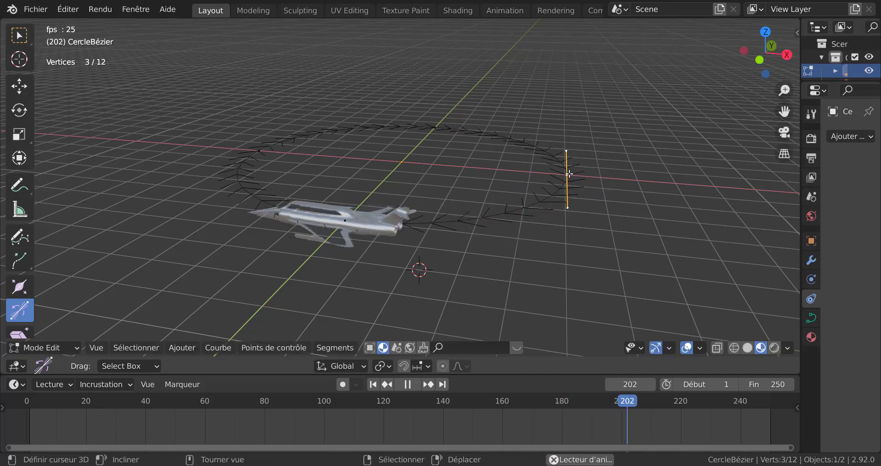
pyautogui.press('g')
pyautogui.rightClick(567, 172)
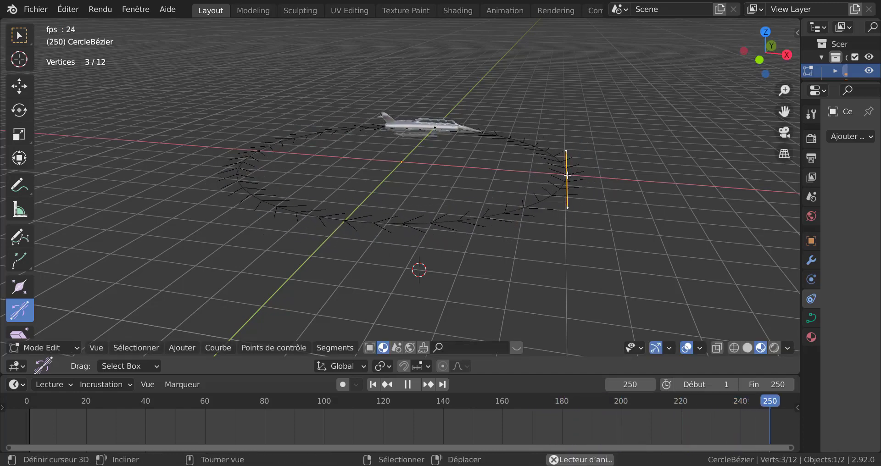
# - Try moving one handle of the circle's positive X control point, and then the whole control point
pyautogui.rightClick(566, 152)
pyautogui.press('g')
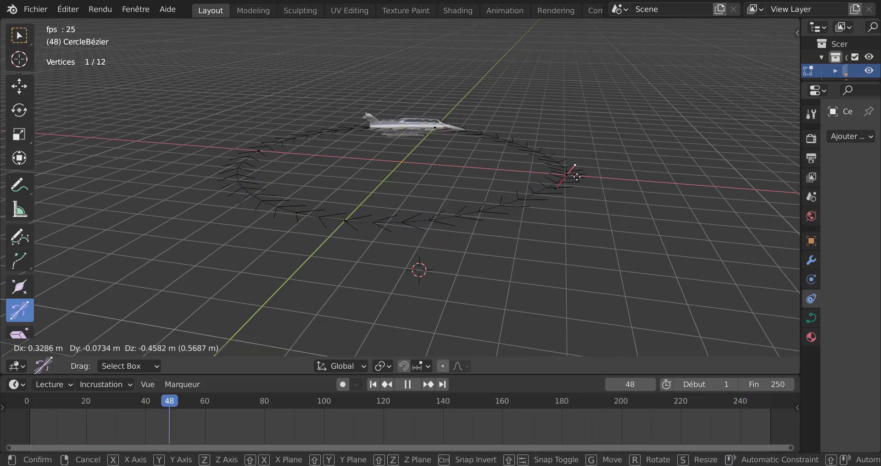
pyautogui.rightClick(571, 171)
pyautogui.rightClick(568, 175)
pyautogui.press('g')
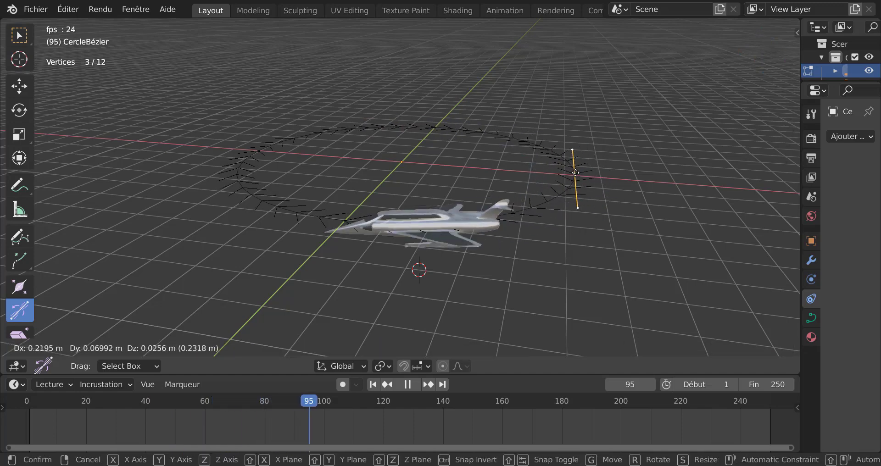
pyautogui.rightClick(575, 179)
# - Tilt the circle's positive X control point by slightly more than a full turn with the Incliner tool
pyautogui.rightClick(19, 314)
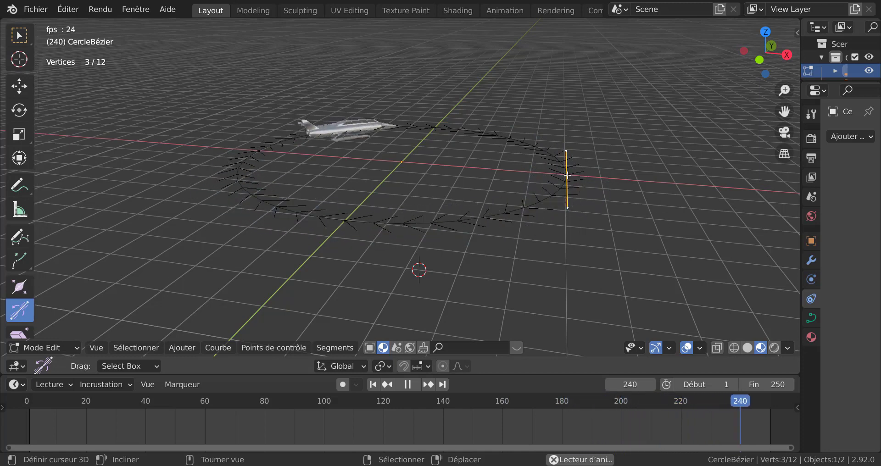
pyautogui.moveTo(567, 175); pyautogui.dragTo(573, 172)
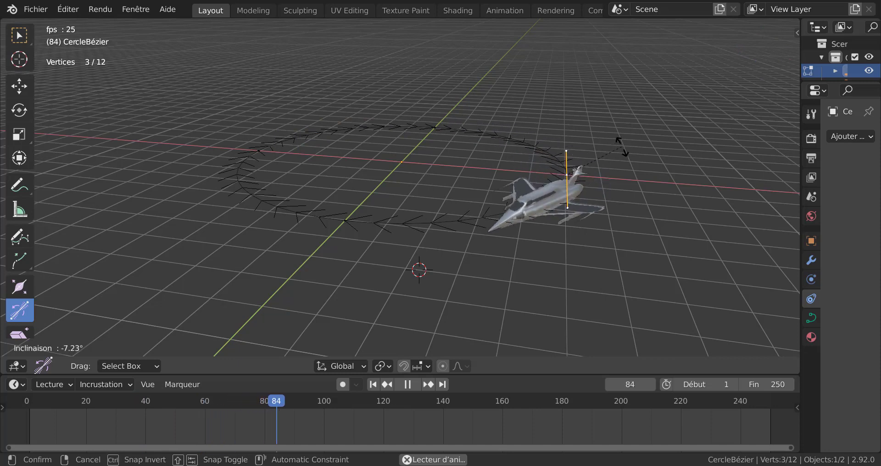
pyautogui.moveTo(623, 146); pyautogui.dragTo(603, 205)
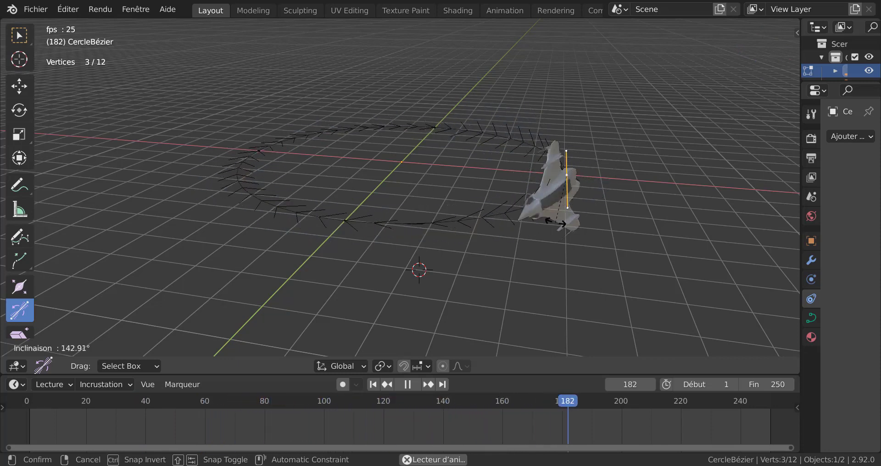
pyautogui.moveTo(554, 223); pyautogui.dragTo(527, 164)
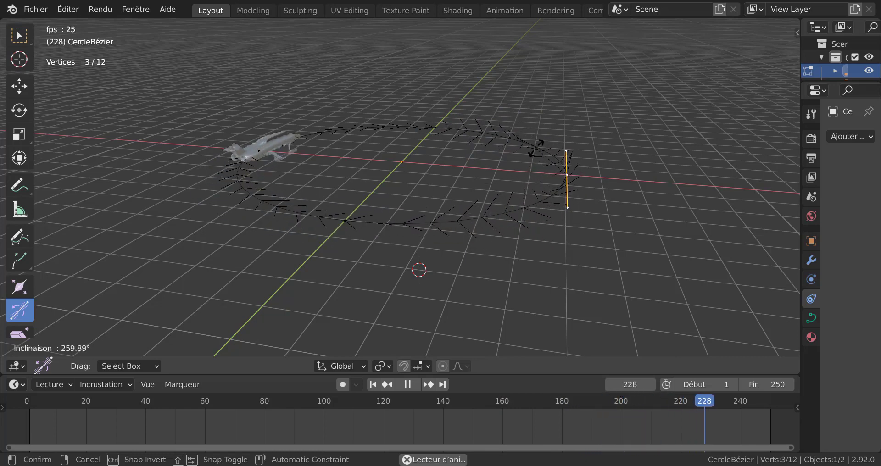
pyautogui.moveTo(555, 138); pyautogui.dragTo(583, 133)
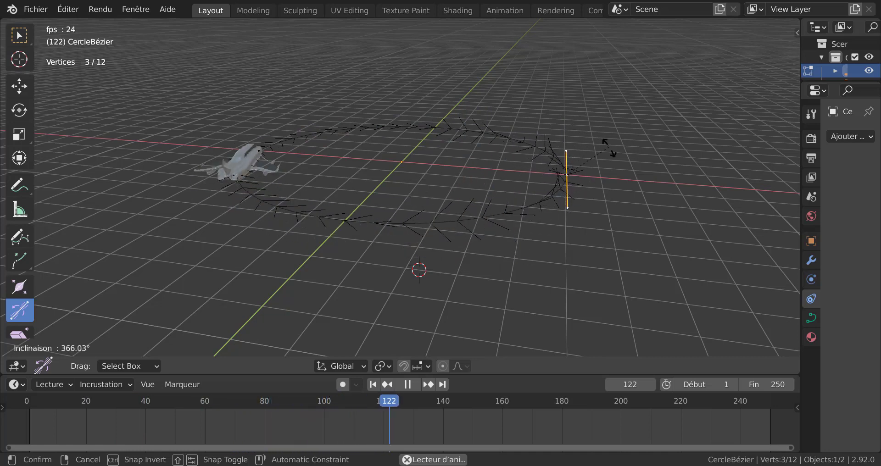
pyautogui.moveTo(609, 147); pyautogui.dragTo(625, 178)
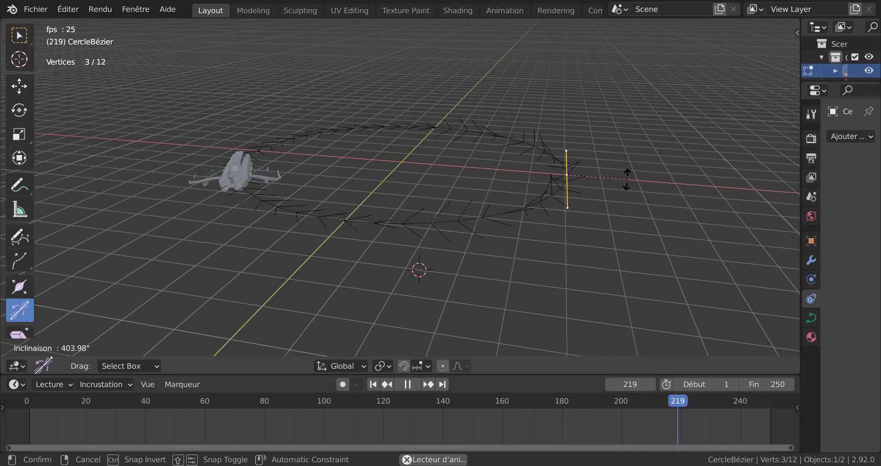
pyautogui.click(620, 160)
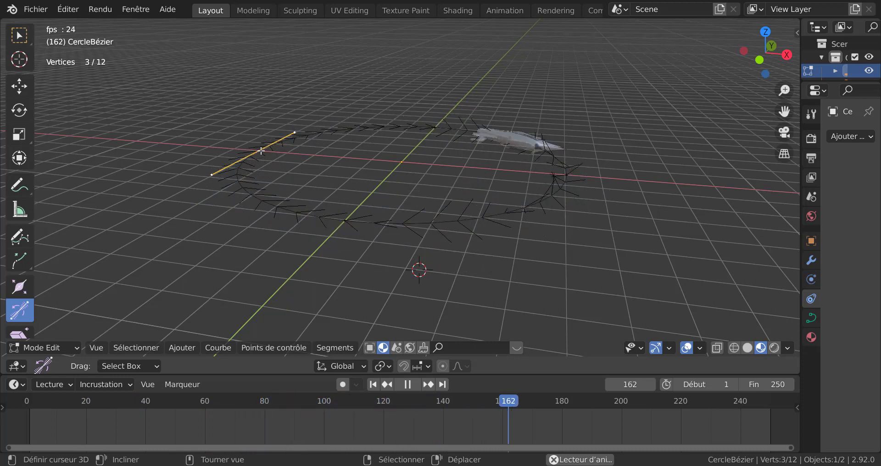
# - Tilt the circle's negative X control point, and also tilt its positive Y control point
pyautogui.moveTo(259, 151); pyautogui.dragTo(269, 152)
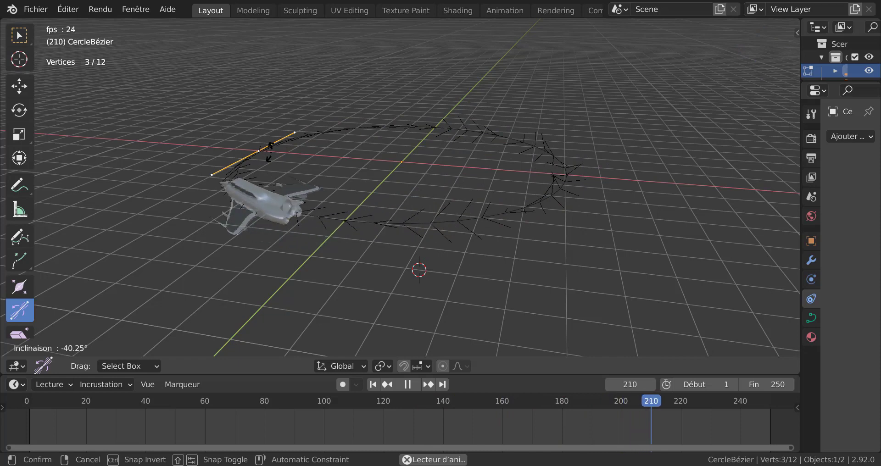
pyautogui.moveTo(319, 163); pyautogui.dragTo(216, 142)
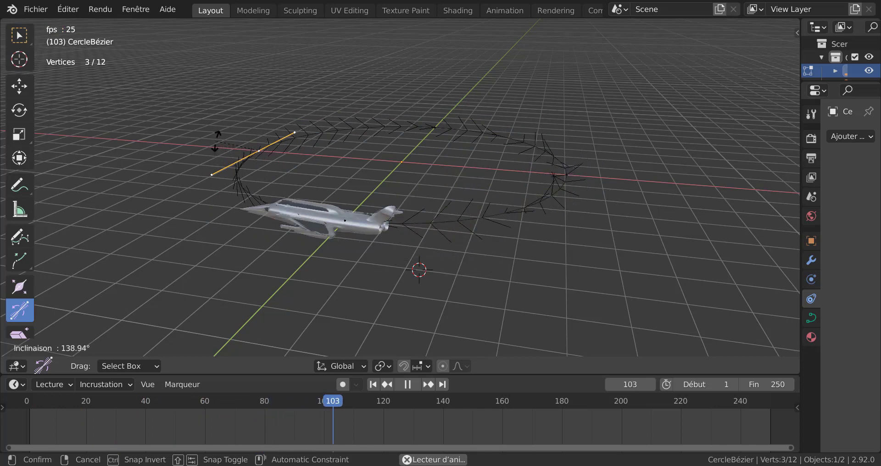
pyautogui.moveTo(216, 136); pyautogui.dragTo(264, 186)
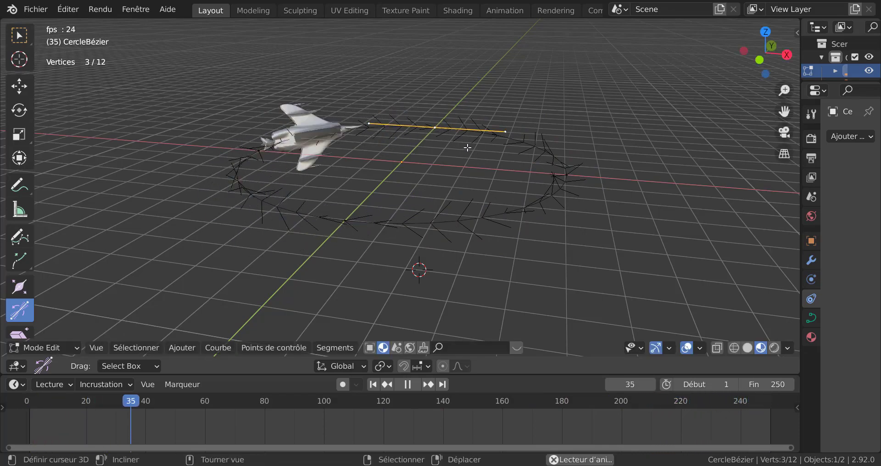
pyautogui.moveTo(466, 145); pyautogui.dragTo(312, 163, button='middle')
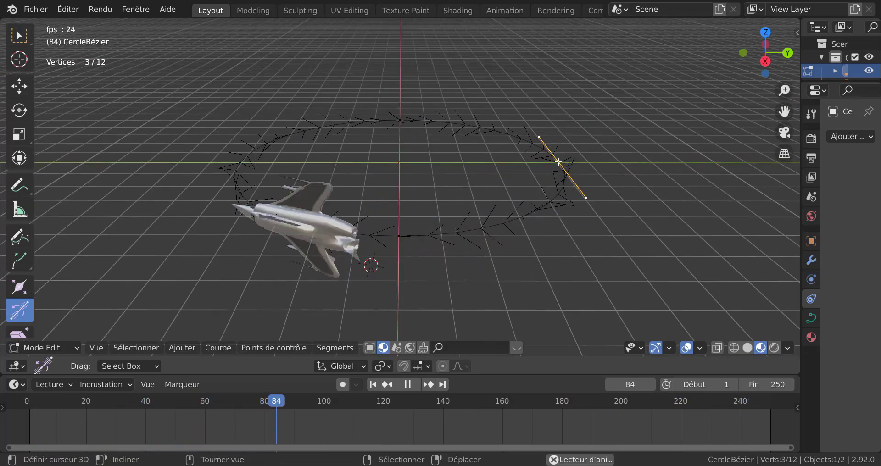
pyautogui.moveTo(548, 153); pyautogui.dragTo(490, 190)
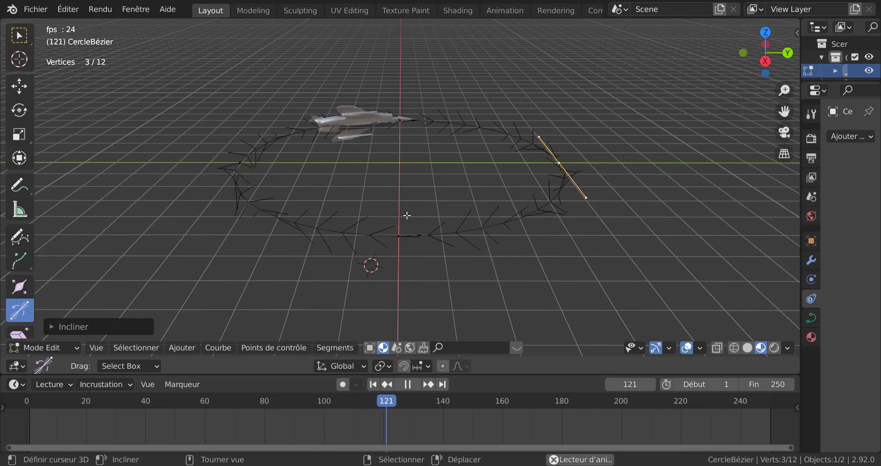
# - Move the positive Y control point across to the opposite side of the circle and pull the negative Y control point away from the path
pyautogui.scroll(-2, 381, 248)
pyautogui.moveTo(381, 248); pyautogui.dragTo(479, 158, button='middle')
pyautogui.press('g')
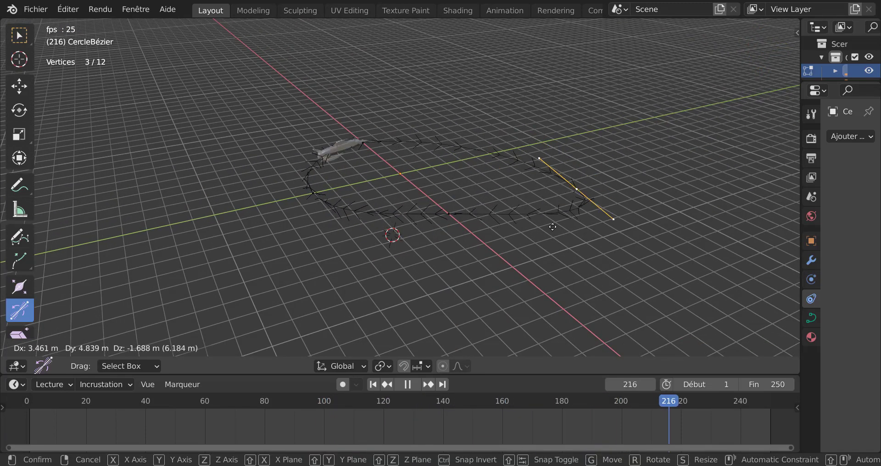
pyautogui.click(464, 274)
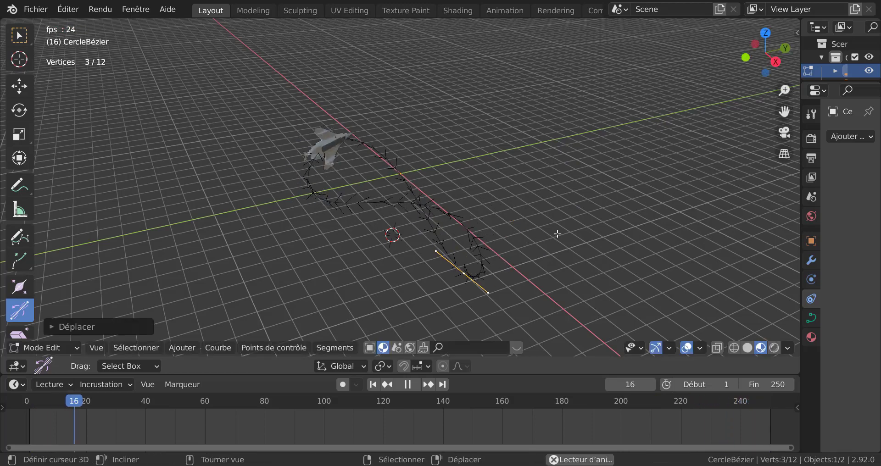
pyautogui.moveTo(556, 232); pyautogui.dragTo(473, 231, button='middle')
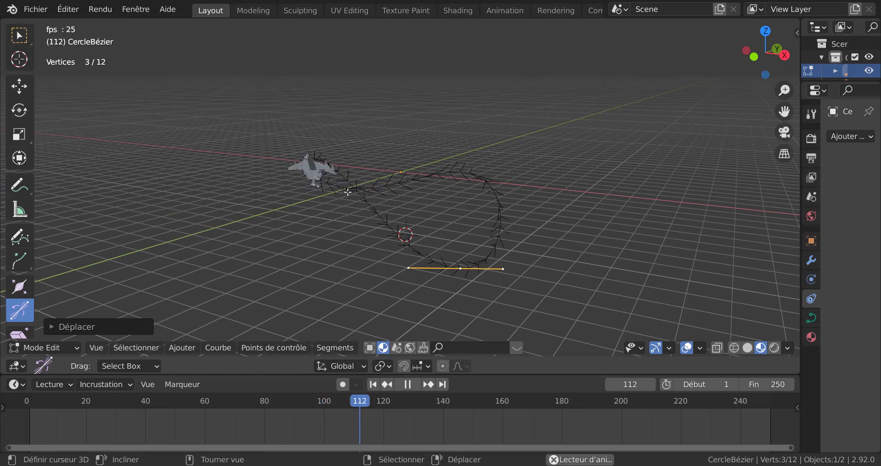
pyautogui.press('g')
pyautogui.click(319, 285)
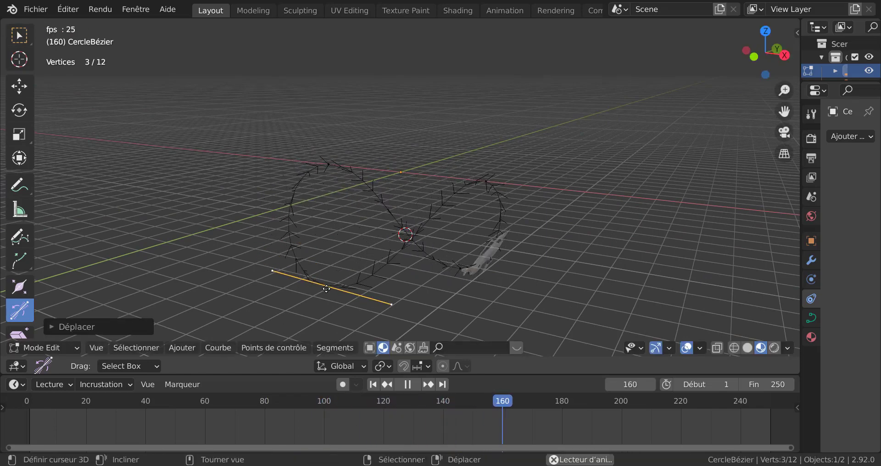
# - Lower the positive X control point by about 1.1 m and reposition one of its handles
pyautogui.moveTo(321, 275); pyautogui.dragTo(378, 191, button='middle')
pyautogui.press('g')
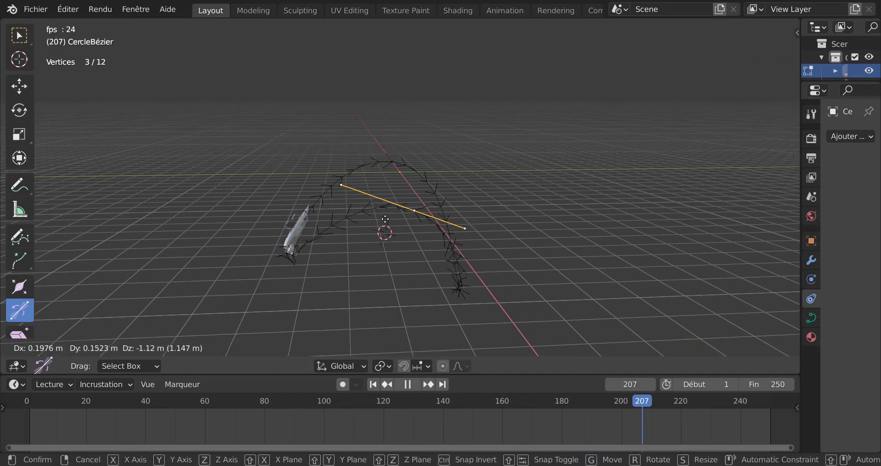
pyautogui.click(383, 214)
pyautogui.click(467, 227)
pyautogui.press('g')
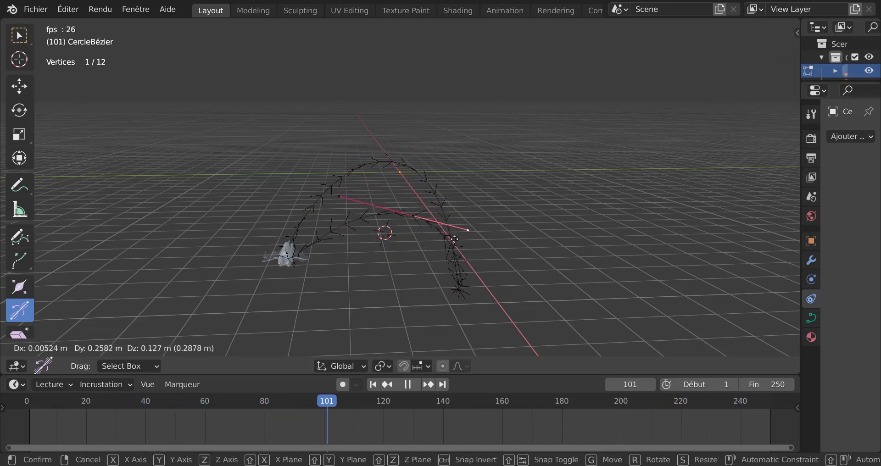
pyautogui.click(396, 252)
pyautogui.moveTo(396, 252); pyautogui.dragTo(353, 245, button='middle')
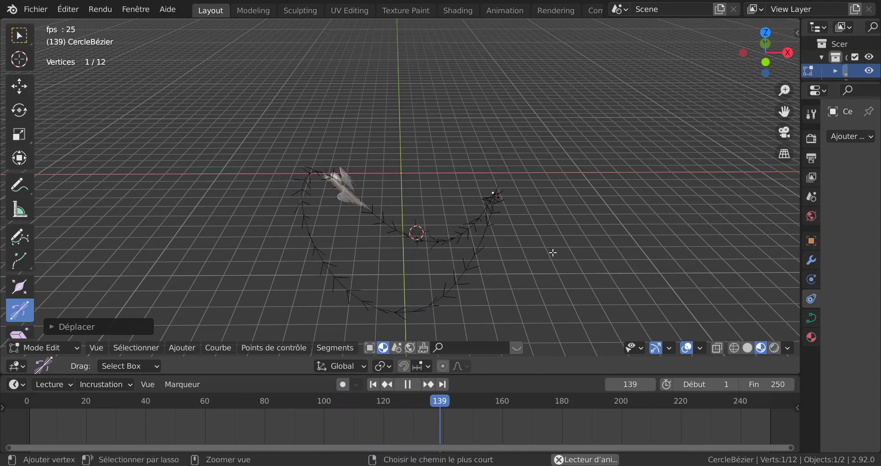
# - Undo all the moves and tilts of the circle's control points and pause the animation
pyautogui.hotkey('ctrl', 'z')
pyautogui.hotkey('ctrl', 'z')
pyautogui.hotkey('ctrl', 'z')
pyautogui.hotkey('ctrl', 'z')
pyautogui.hotkey('ctrl', 'z')
pyautogui.hotkey('ctrl', 'z')
pyautogui.hotkey('ctrl', 'z')
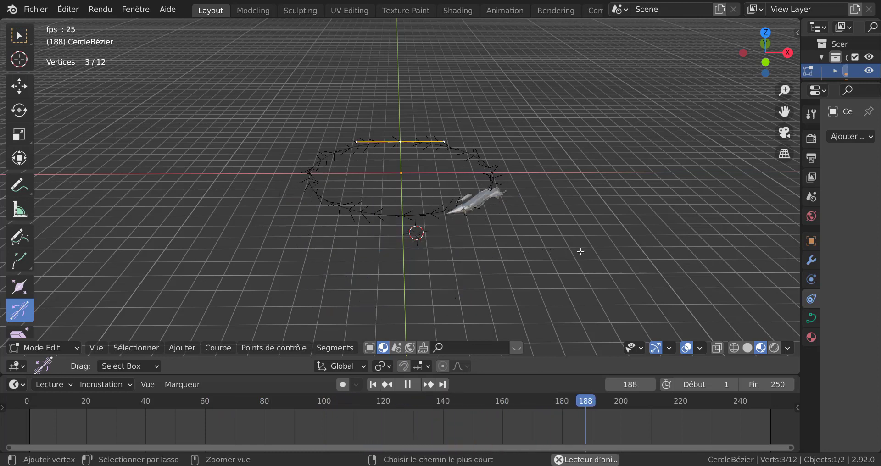
pyautogui.hotkey('ctrl', 'z')
pyautogui.hotkey('ctrl', 'z')
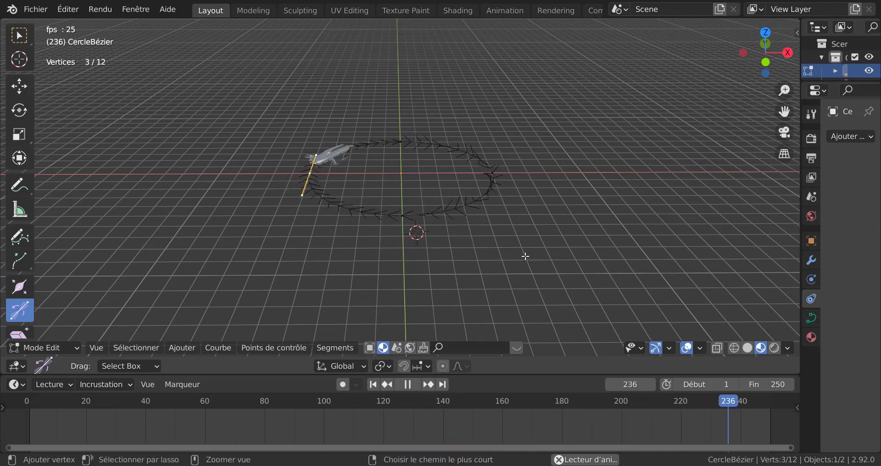
pyautogui.hotkey('ctrl', 'z')
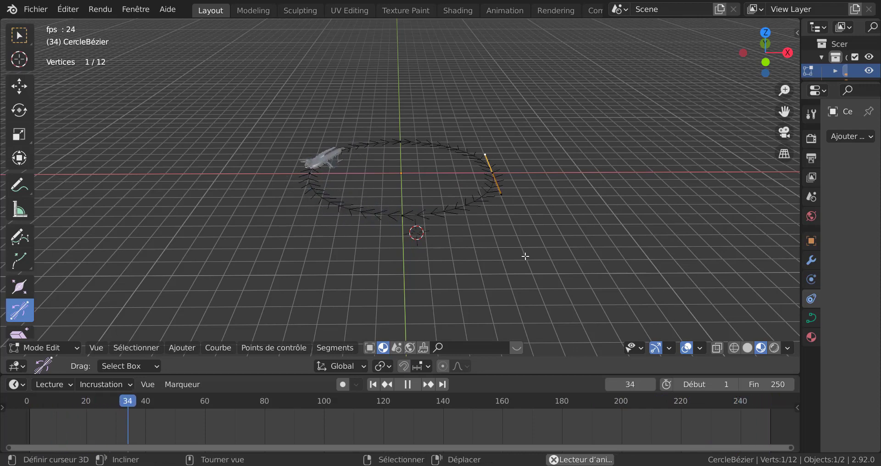
pyautogui.scroll(4, 525, 255)
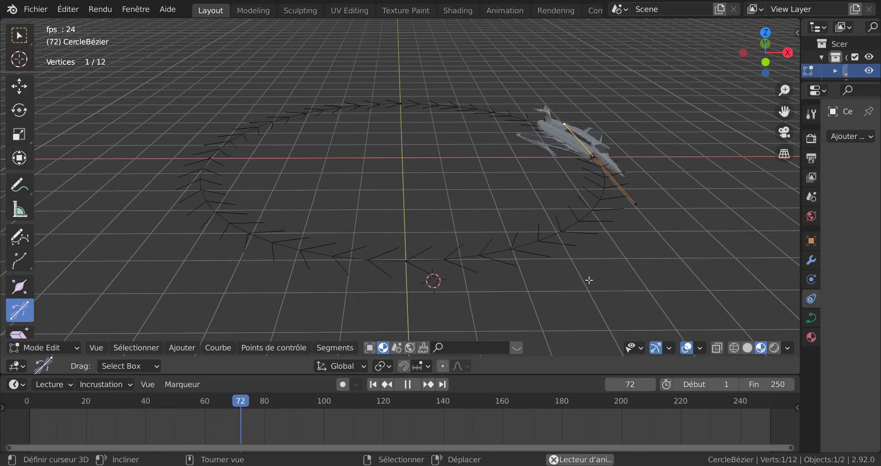
pyautogui.click(406, 385)
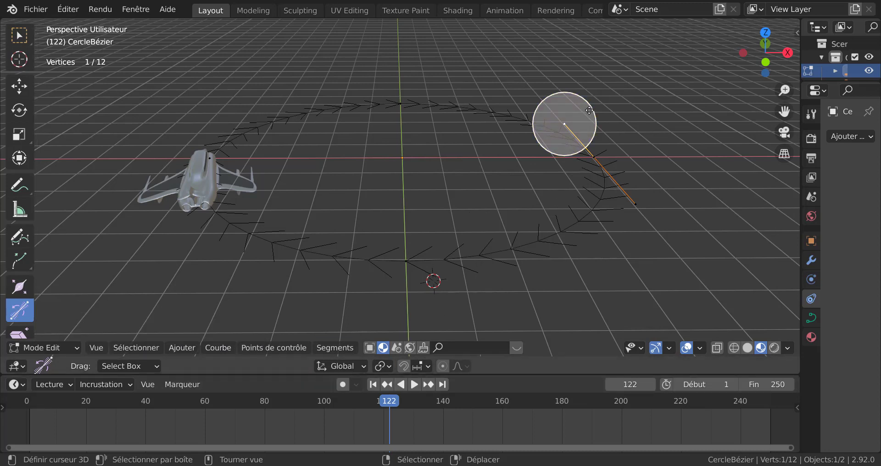
# - Try tilting the circle at the positive X control point and its handle with the Incliner tool, and undo it
pyautogui.moveTo(589, 110); pyautogui.dragTo(591, 130)
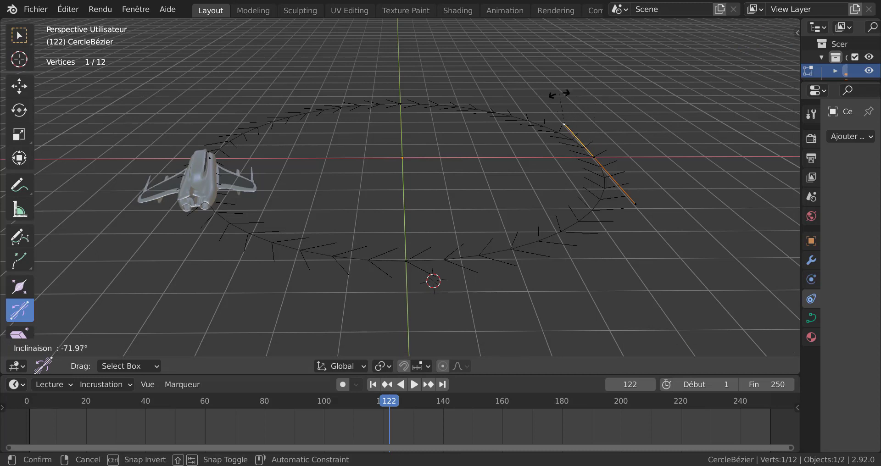
pyautogui.moveTo(559, 93); pyautogui.dragTo(589, 234)
pyautogui.click(596, 155)
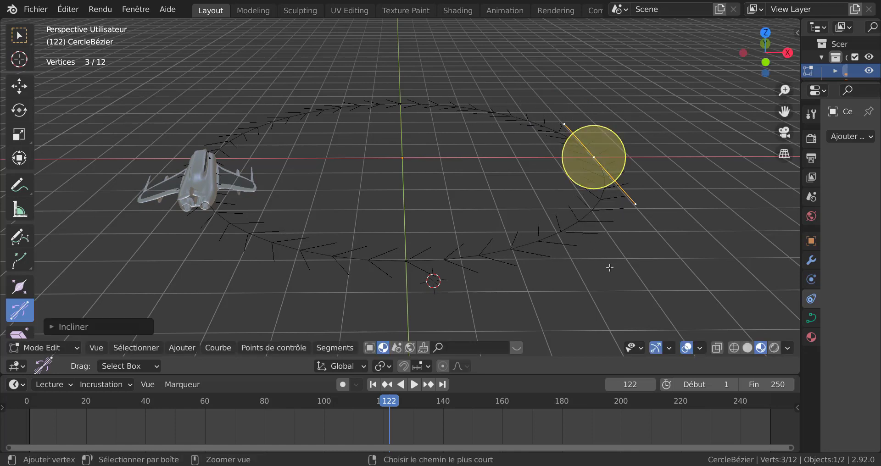
pyautogui.hotkey('ctrl', 'z')
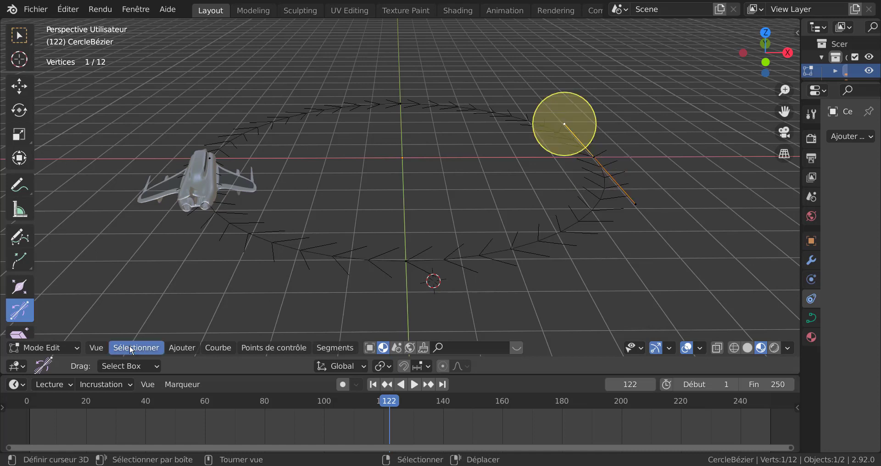
# - Return the Bézier circle to object mode and set the current frame to 0
pyautogui.press('Tab')
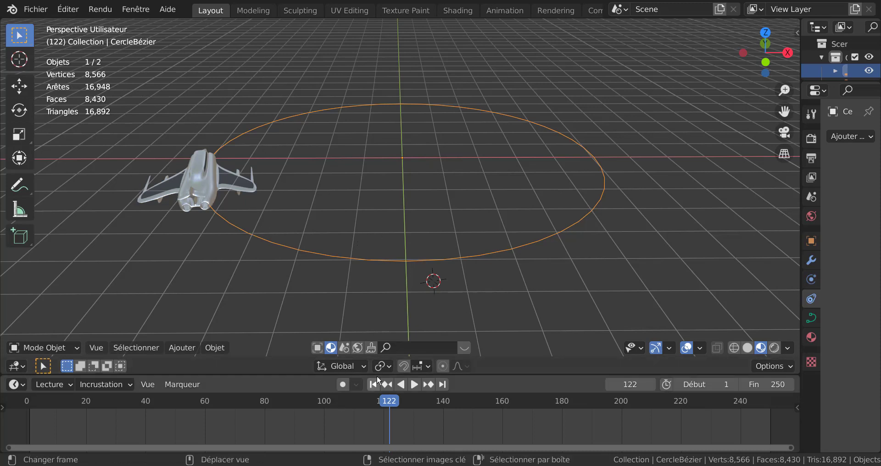
pyautogui.moveTo(386, 398); pyautogui.dragTo(13, 405)
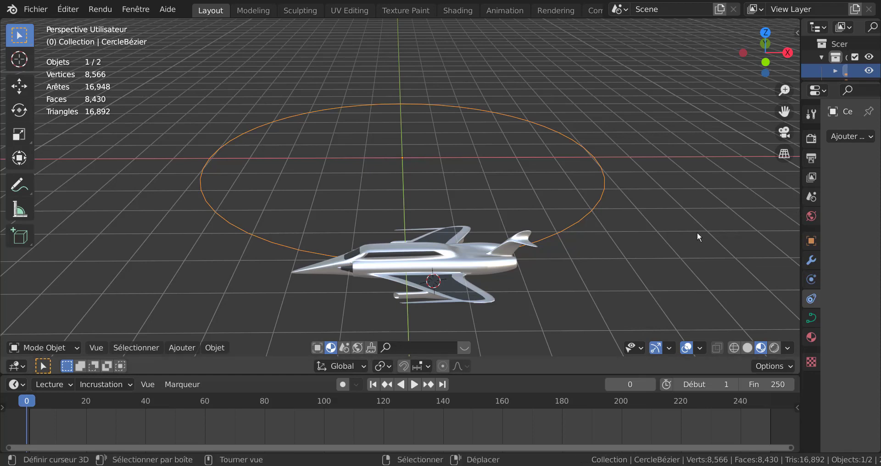
# - Snap the 3D cursor back to the world origin with Curseur vers origine du monde
pyautogui.moveTo(531, 179); pyautogui.dragTo(452, 208, button='middle')
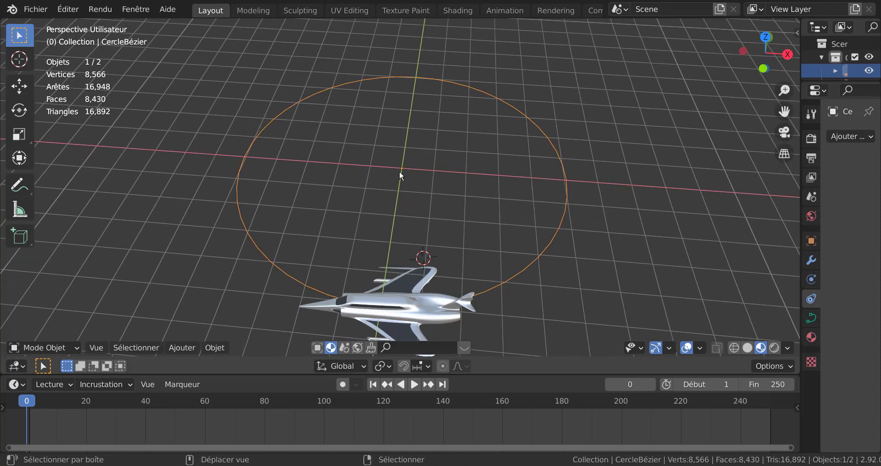
pyautogui.hotkey('shift', 's')
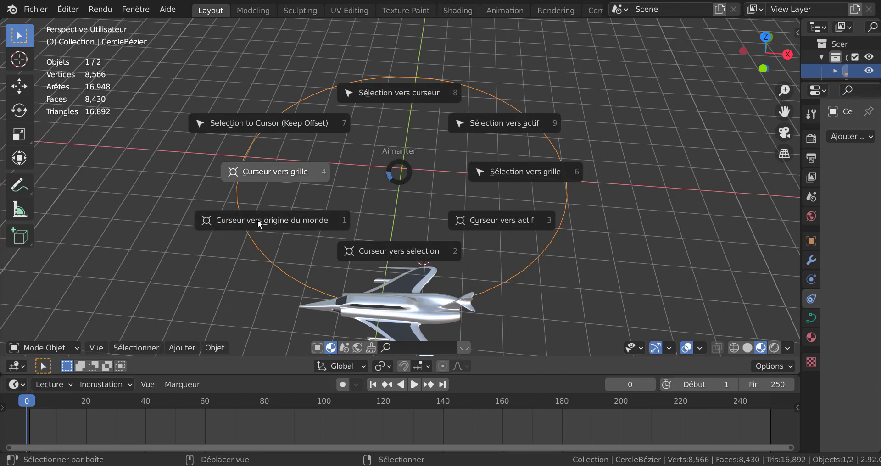
pyautogui.click(271, 223)
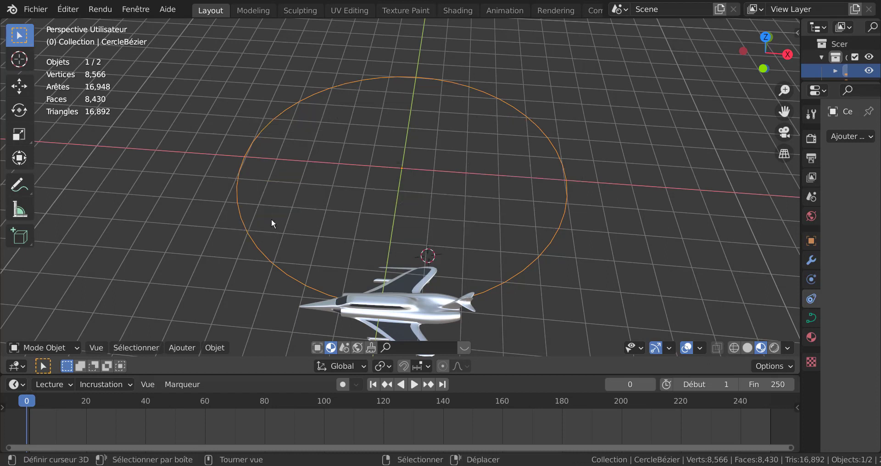
pyautogui.hotkey('shift', 's')
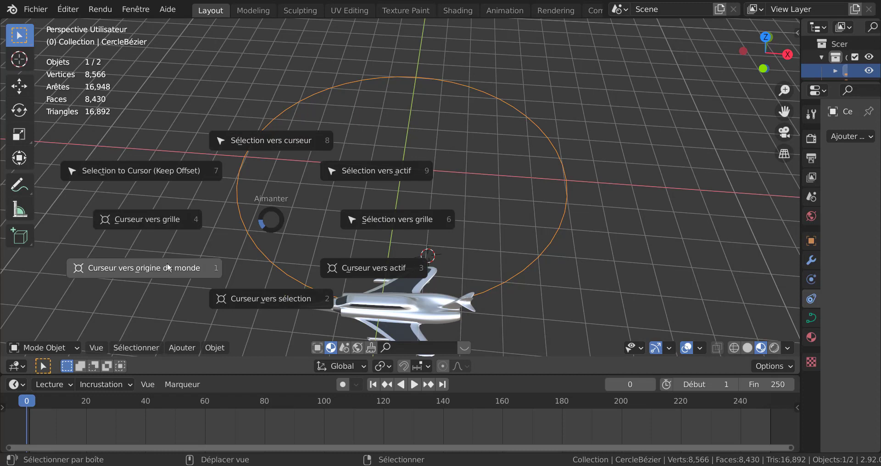
pyautogui.click(166, 267)
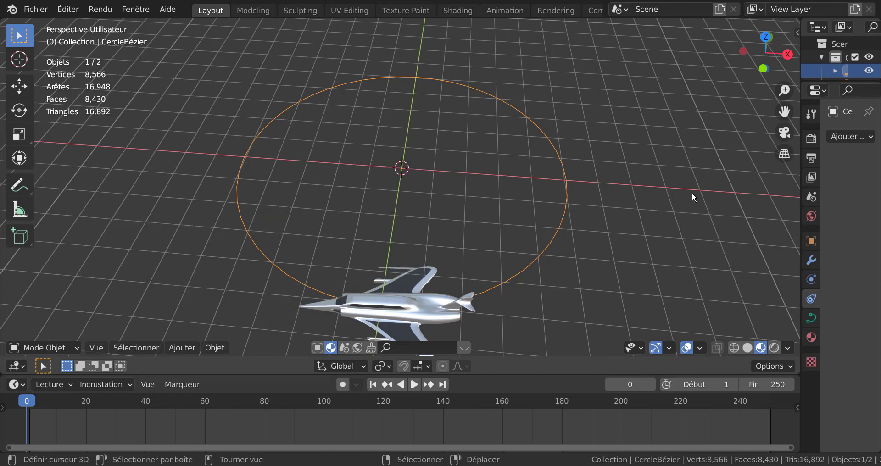
pyautogui.moveTo(689, 192); pyautogui.dragTo(507, 191, button='middle')
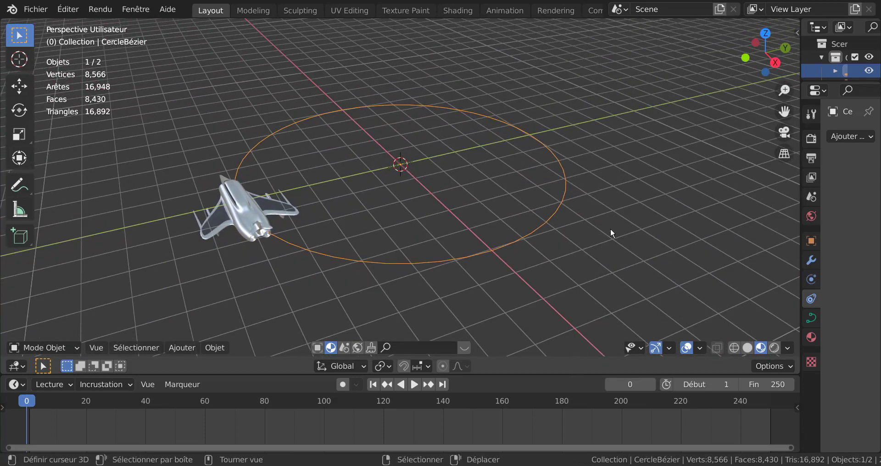
pyautogui.moveTo(627, 222); pyautogui.dragTo(542, 289, button='middle')
pyautogui.click(215, 349)
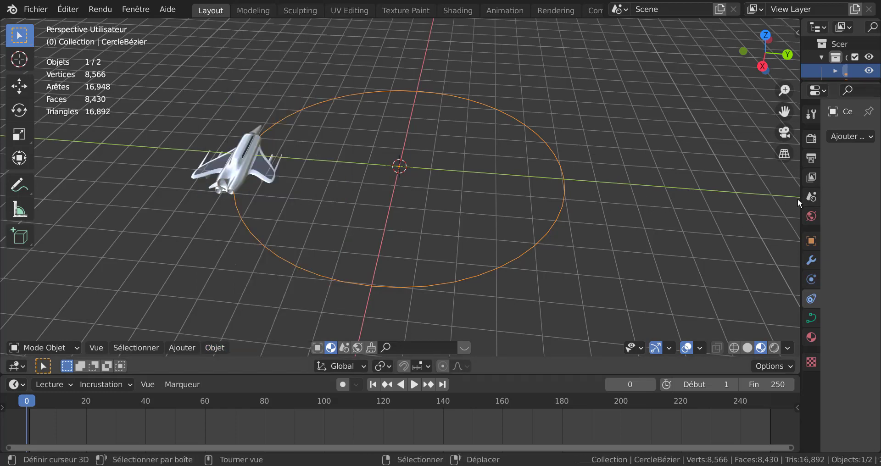
pyautogui.moveTo(702, 222); pyautogui.dragTo(451, 180, button='middle')
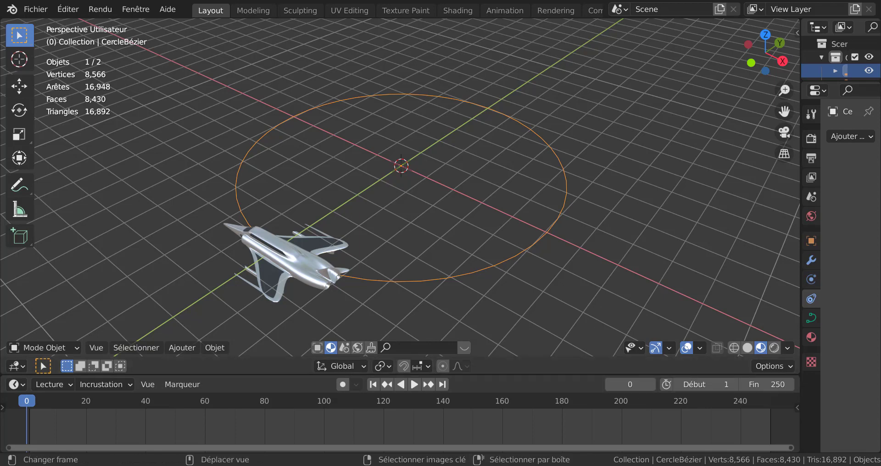
# - Switch to the Blender window with jet du tuto.blend, copy its jet, and return to the Bézier circle scene
pyautogui.moveTo(663, 465)
pyautogui.moveTo(656, 436)
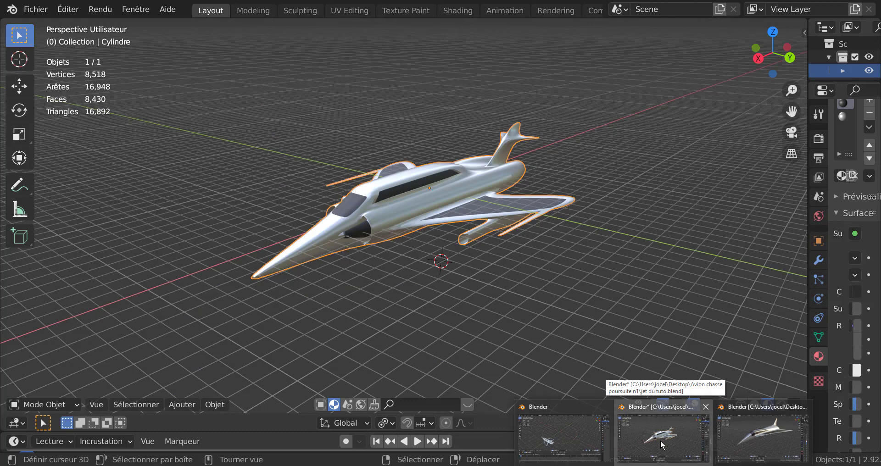
pyautogui.click(661, 444)
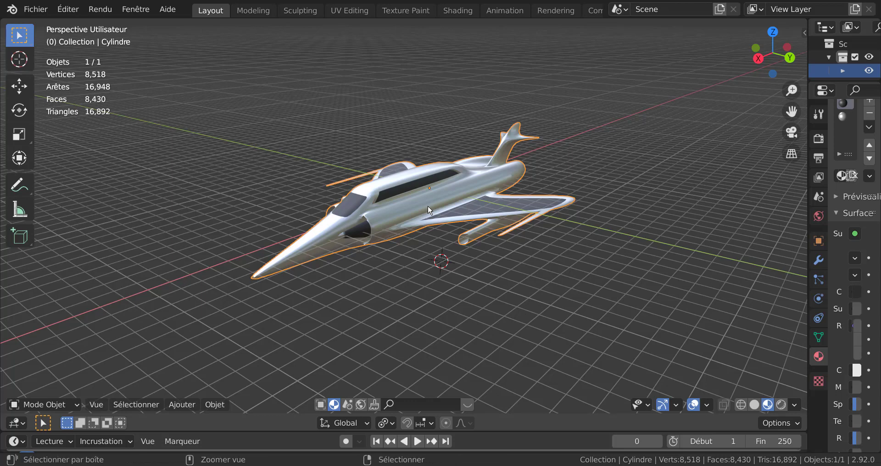
pyautogui.hotkey('ctrl', 'c')
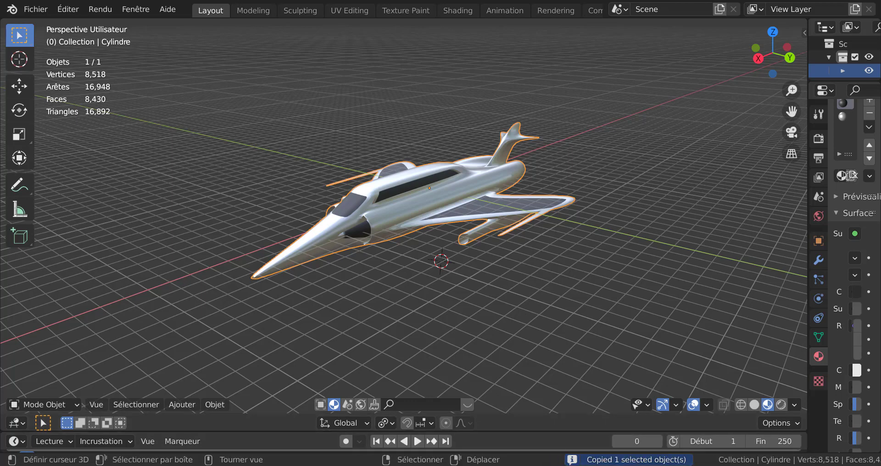
pyautogui.moveTo(663, 465)
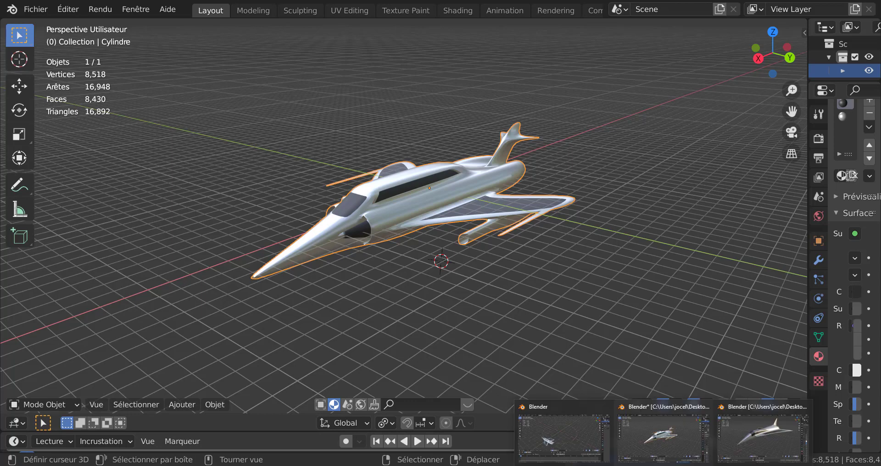
pyautogui.click(571, 433)
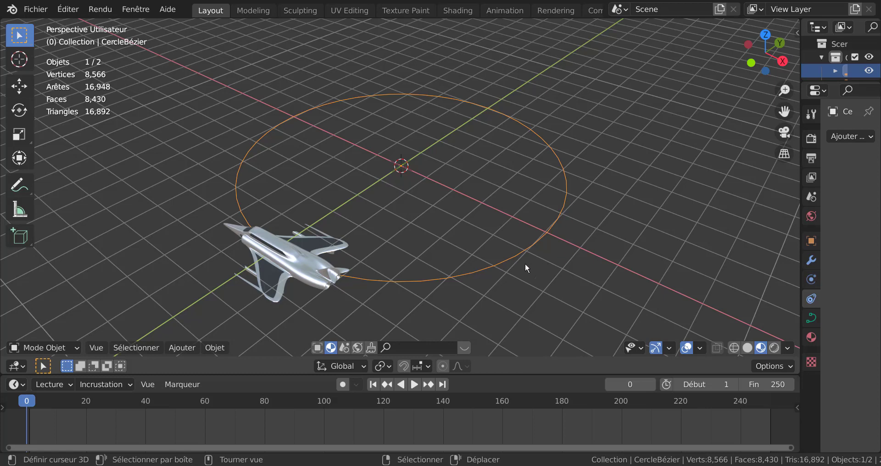
# - Paste the copied jet at the world origin and scale it down to about the size of the jet on the circle
pyautogui.hotkey('ctrl', 'v')
pyautogui.scroll(-3, 527, 267)
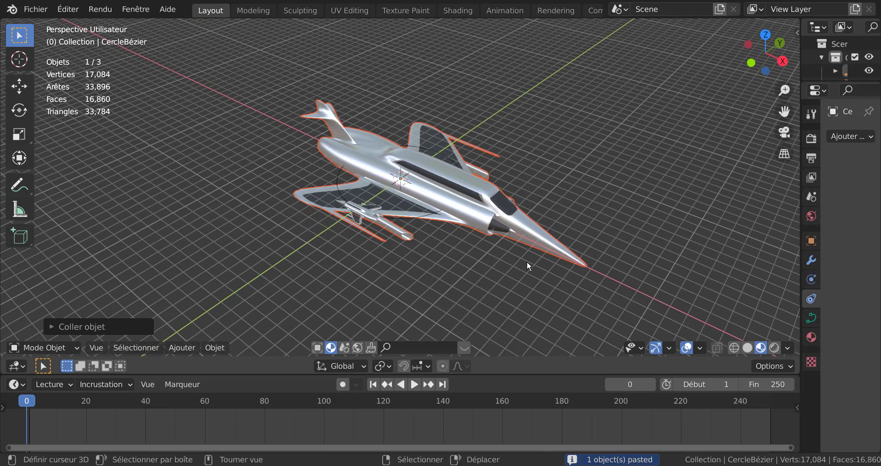
pyautogui.press('s')
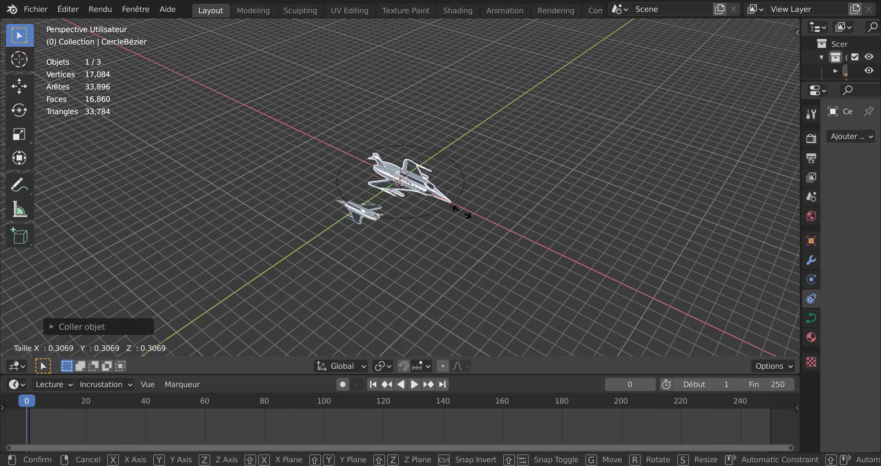
pyautogui.click(426, 197)
pyautogui.scroll(2, 431, 199)
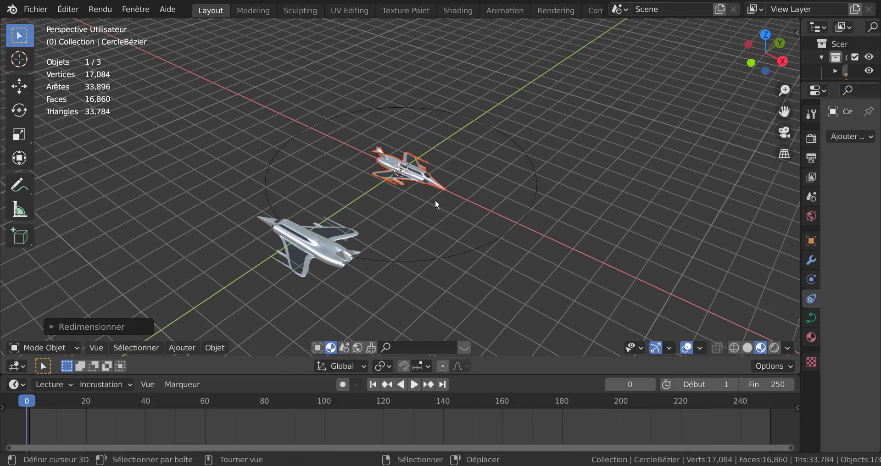
pyautogui.moveTo(435, 199); pyautogui.dragTo(639, 239, button='middle')
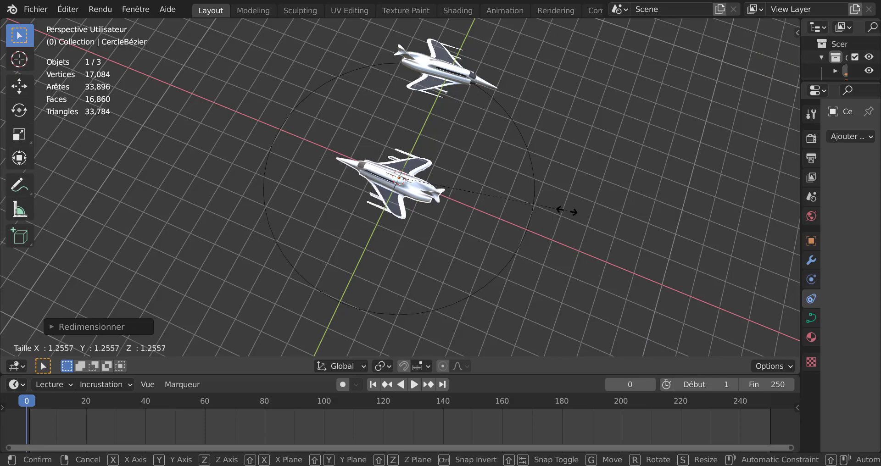
pyautogui.click(558, 220)
pyautogui.moveTo(558, 220); pyautogui.dragTo(366, 216, button='middle')
pyautogui.scroll(3, 363, 219)
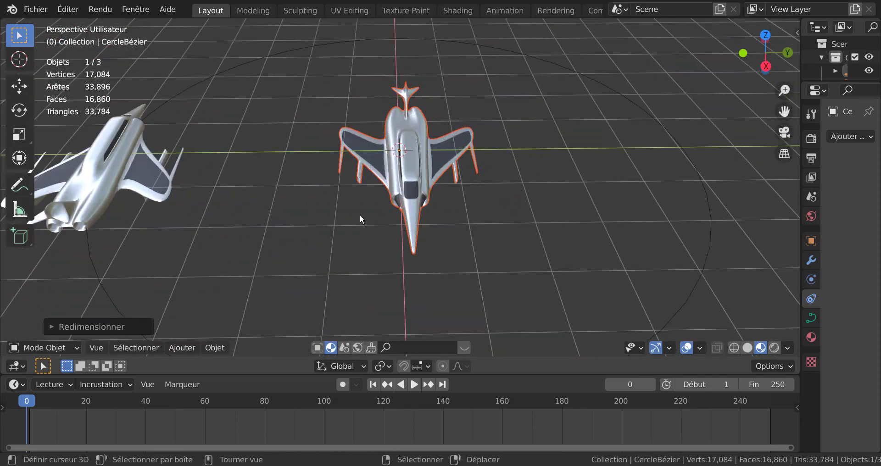
# - Apply Rotation & taille to the pasted jet and to the jet on the Bézier circle
pyautogui.moveTo(325, 236); pyautogui.dragTo(497, 166, button='middle')
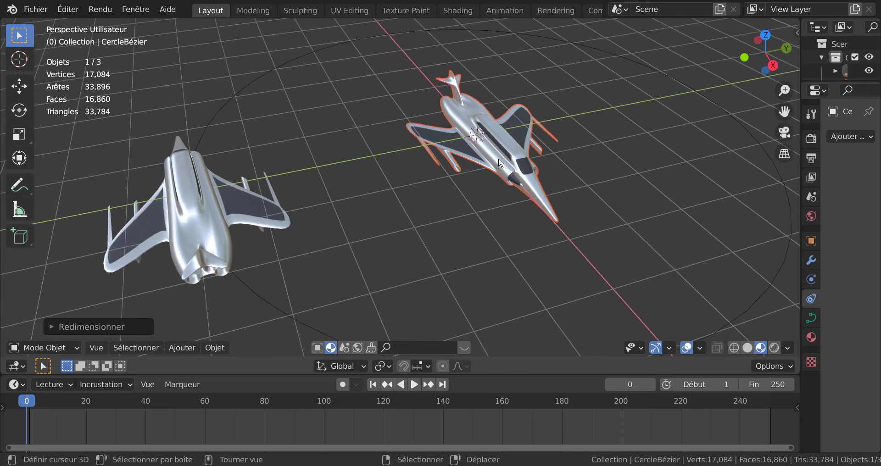
pyautogui.moveTo(454, 182); pyautogui.dragTo(486, 193, button='middle')
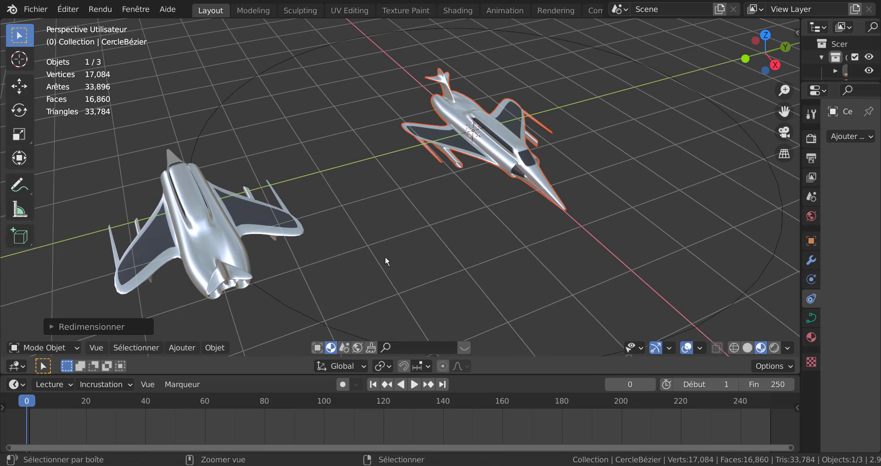
pyautogui.hotkey('ctrl', 'a')
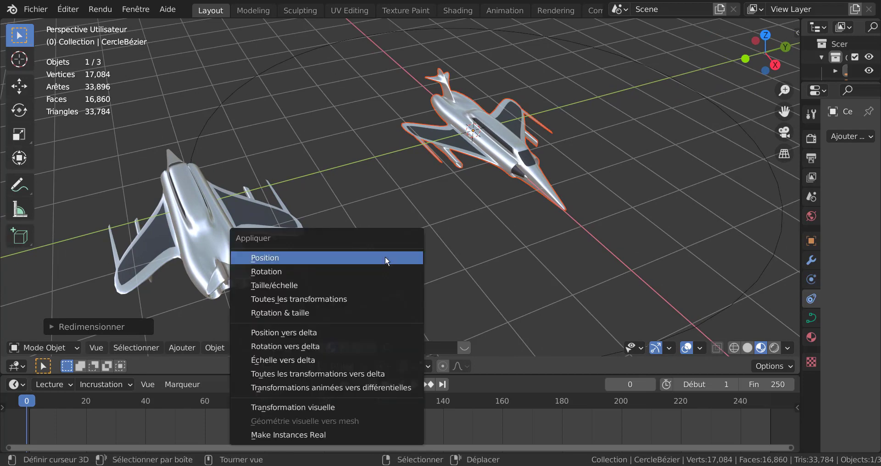
pyautogui.click(287, 314)
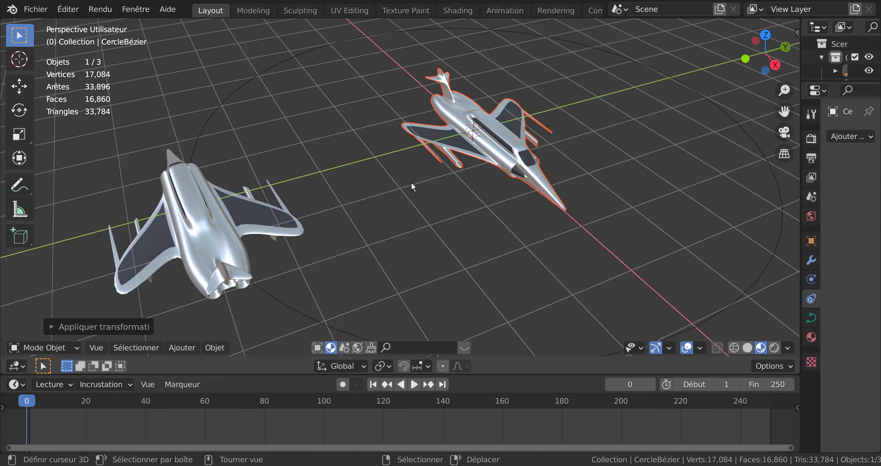
pyautogui.click(209, 224)
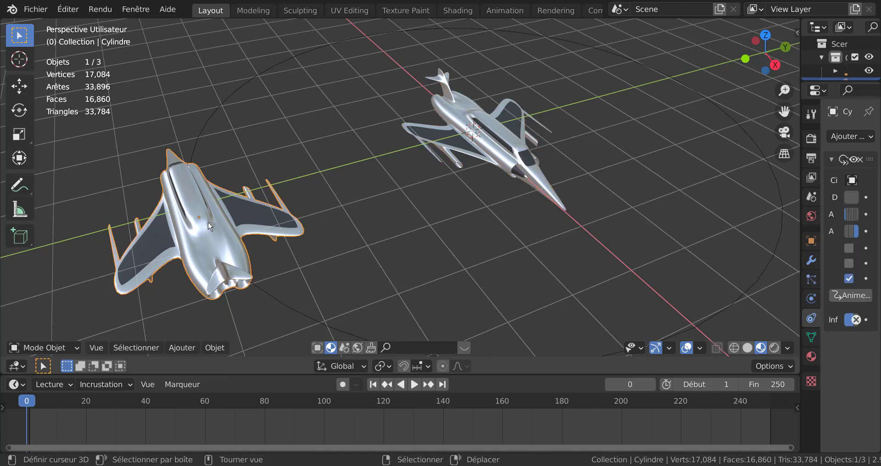
pyautogui.hotkey('ctrl', 'a')
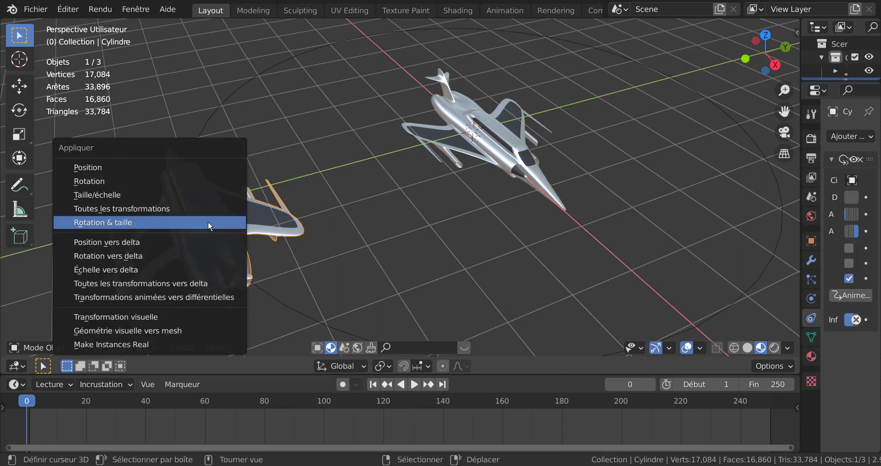
pyautogui.click(208, 221)
# - Compare the orientation of the two jets from above, and delete the pasted jet at the world origin
pyautogui.click(496, 148)
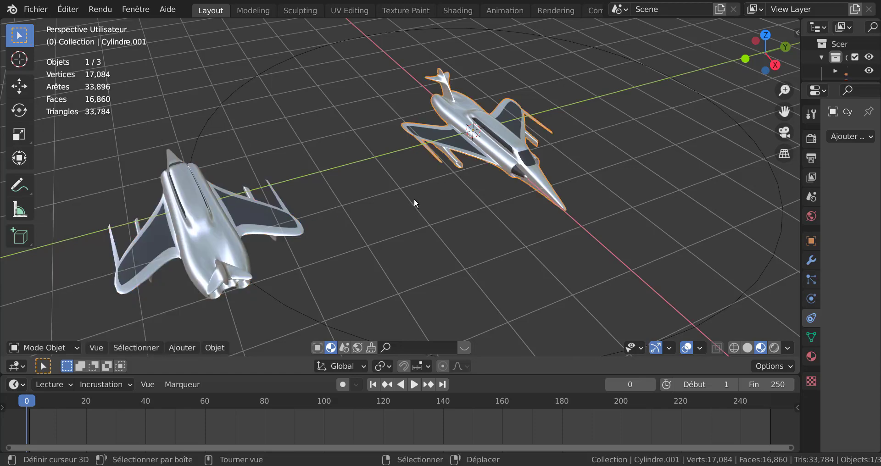
pyautogui.moveTo(415, 201); pyautogui.dragTo(527, 235, button='middle')
pyautogui.moveTo(483, 202); pyautogui.dragTo(513, 254, button='middle')
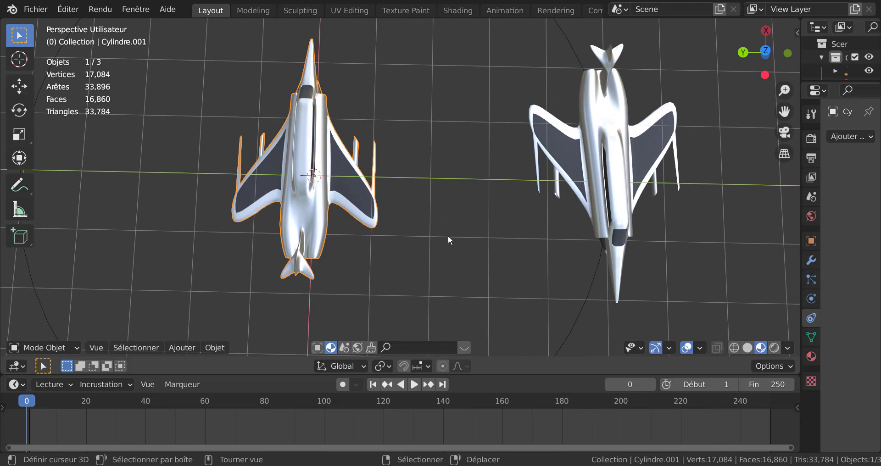
pyautogui.moveTo(433, 218); pyautogui.dragTo(438, 128, button='middle')
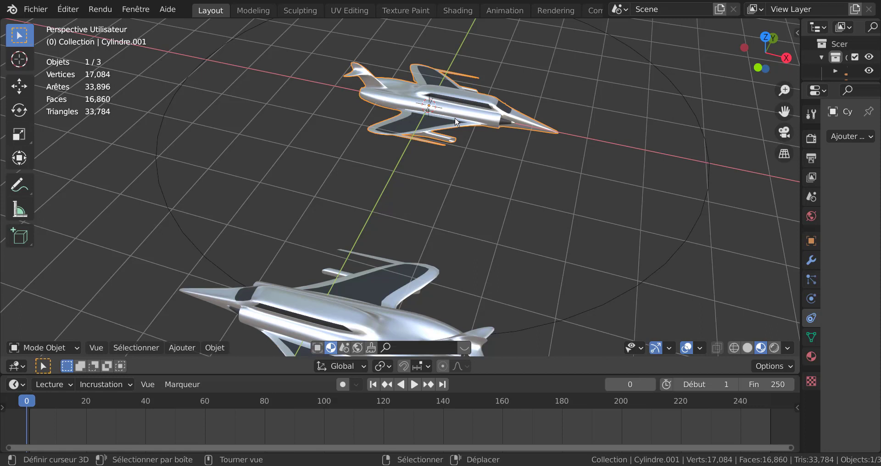
pyautogui.press('x')
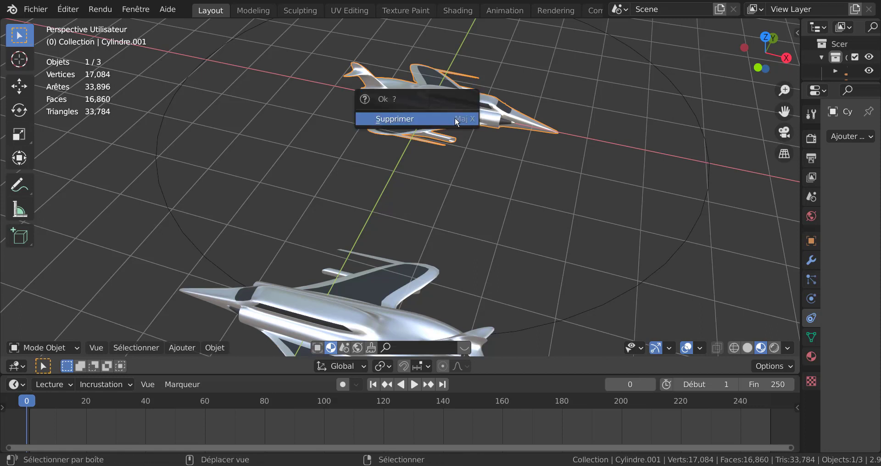
pyautogui.click(455, 117)
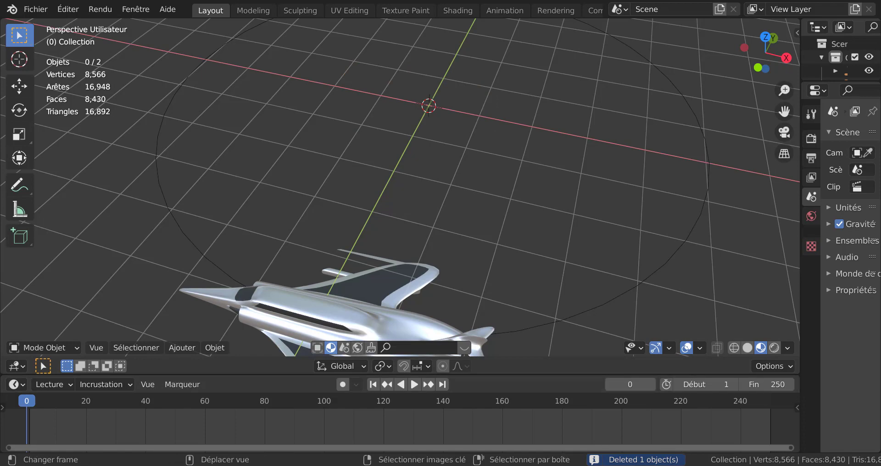
# - Switch to the Blender window containing the delta-wing jet, copy that jet, and return to the Bézier circle scene
pyautogui.moveTo(663, 465)
pyautogui.click(787, 421)
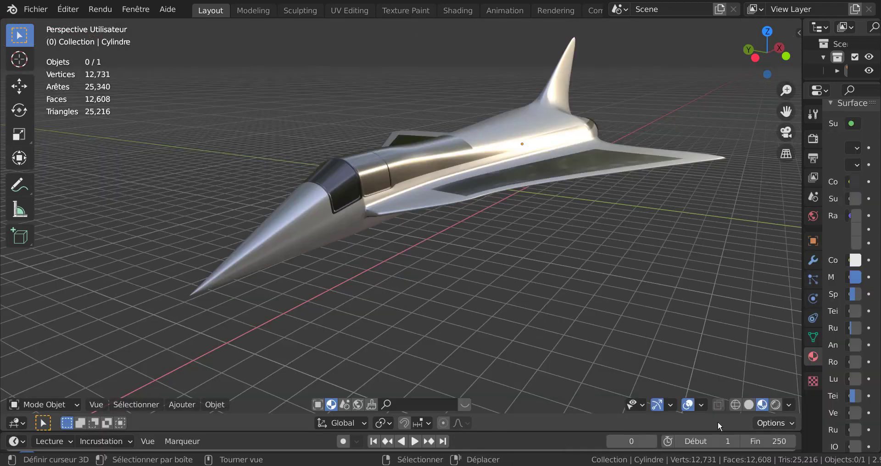
pyautogui.scroll(-3, 504, 196)
pyautogui.click(493, 183)
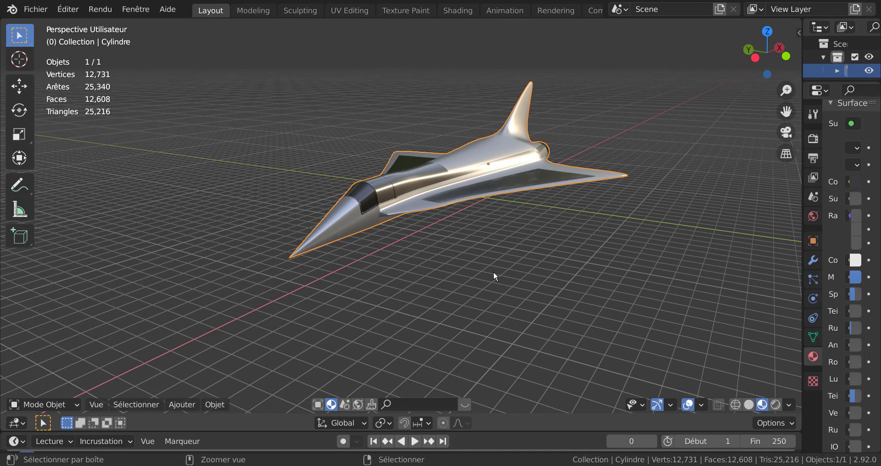
pyautogui.hotkey('ctrl', 'c')
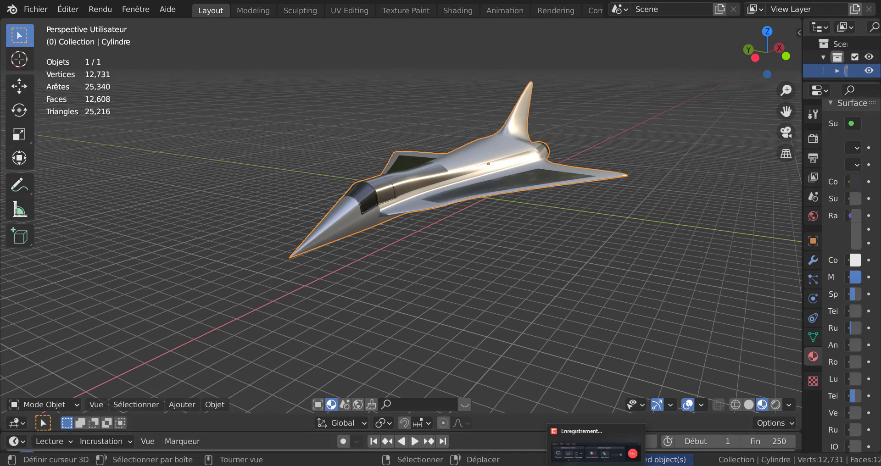
pyautogui.moveTo(663, 465)
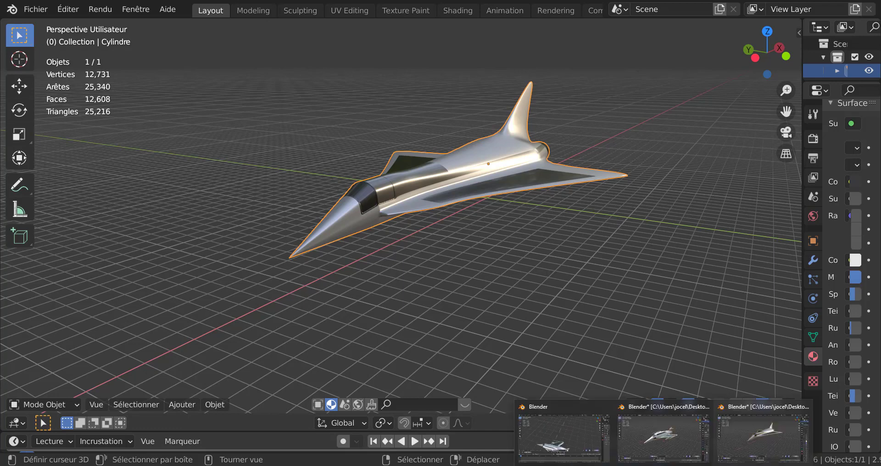
pyautogui.click(562, 433)
# - Paste the copied delta-wing jet into the scene and scale it down to fit within the Bézier circle
pyautogui.scroll(-3, 521, 256)
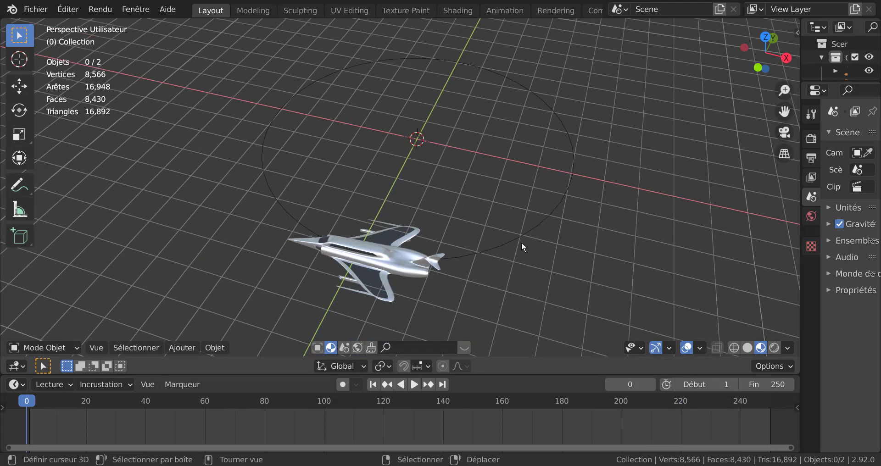
pyautogui.press('ctrl')
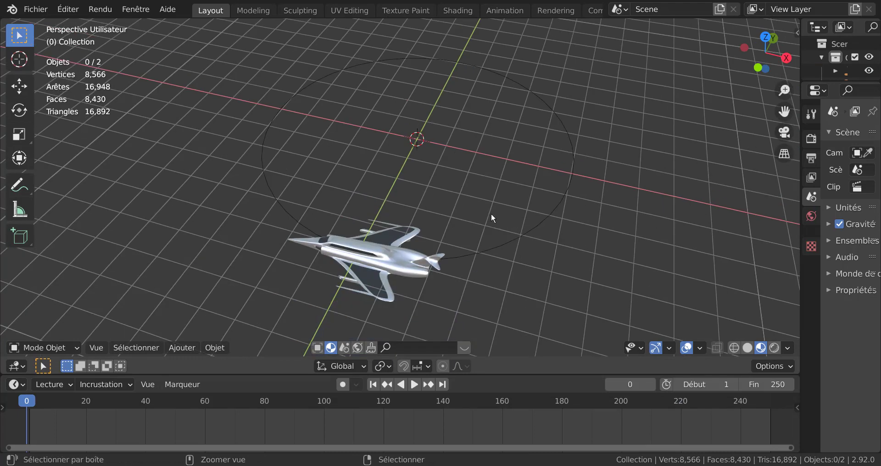
pyautogui.hotkey('ctrl', 'v')
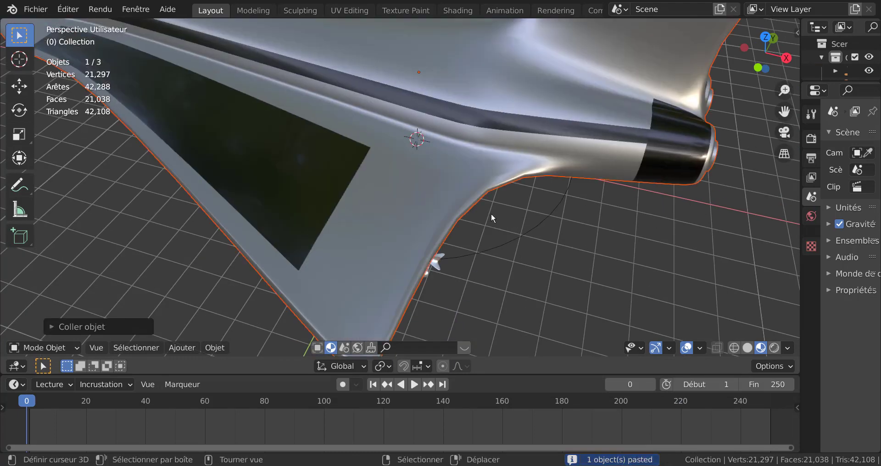
pyautogui.press('s')
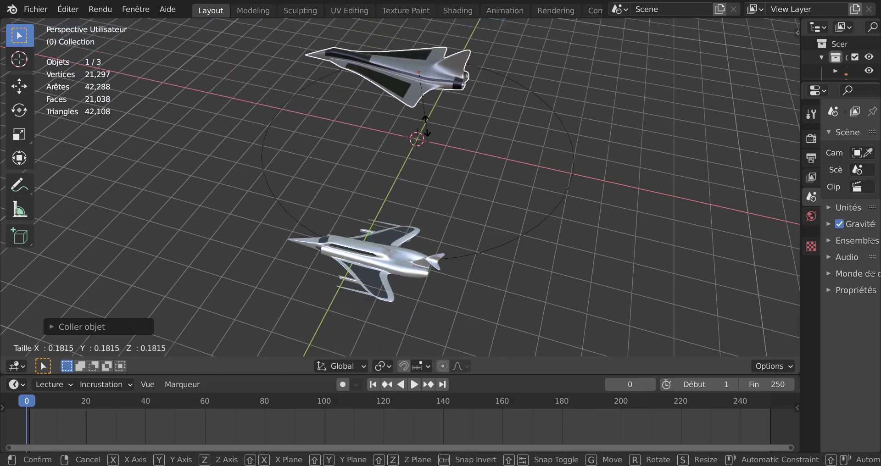
pyautogui.click(448, 150)
# - Refine the delta-wing jet's scale to roughly match the jet on the circle, checking the size from above
pyautogui.moveTo(449, 150); pyautogui.dragTo(473, 180, button='middle')
pyautogui.press('s')
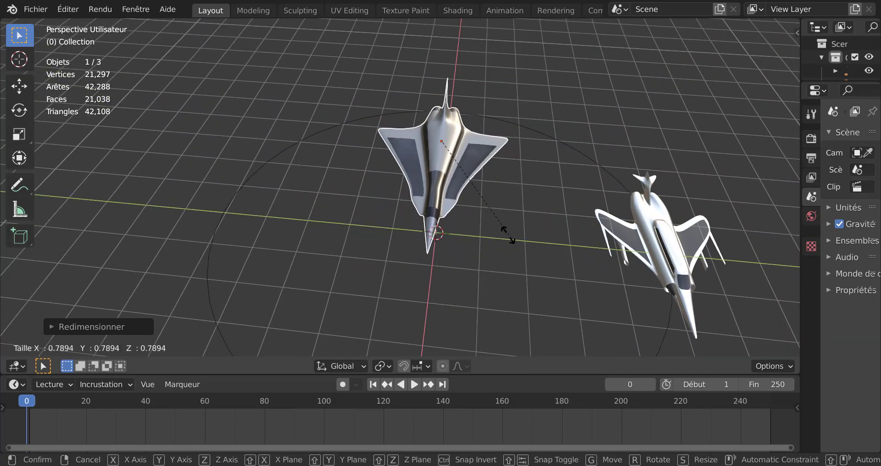
pyautogui.click(486, 221)
pyautogui.moveTo(484, 222); pyautogui.dragTo(447, 198, button='middle')
pyautogui.press('KP_7')
pyautogui.scroll(-3, 411, 222)
pyautogui.press('s')
pyautogui.click(496, 216)
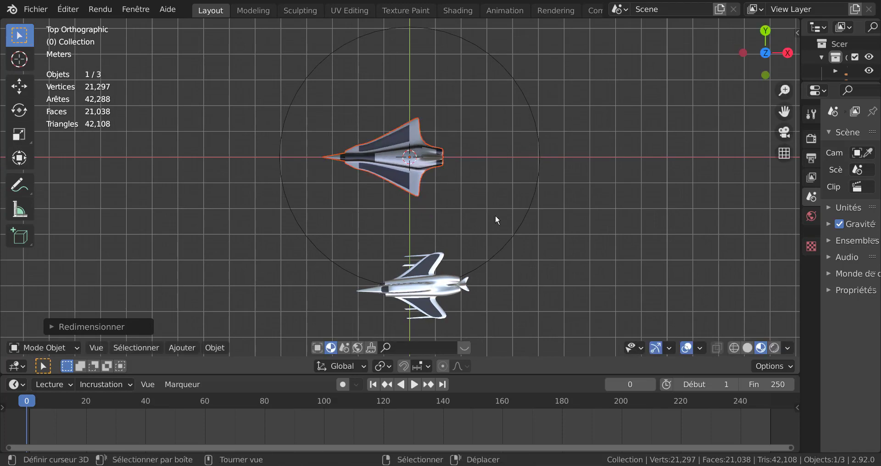
# - Set the delta-wing jet's origin with Origine vers géométrie
pyautogui.scroll(3, 447, 210)
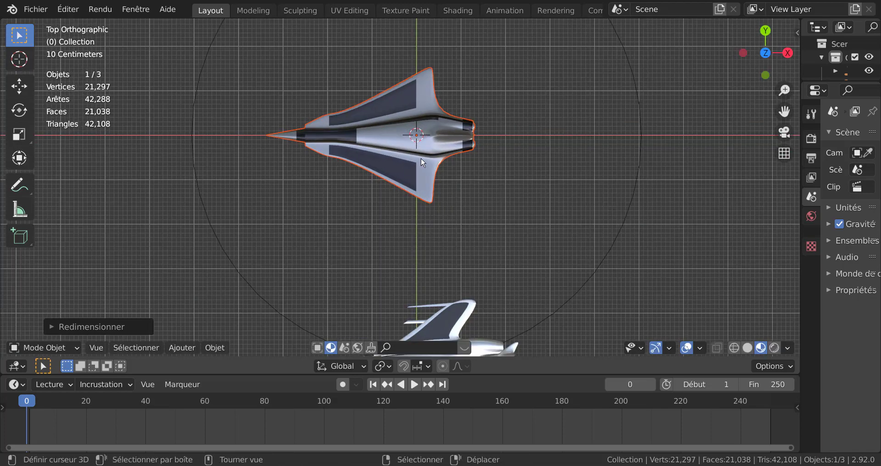
pyautogui.moveTo(384, 224); pyautogui.dragTo(380, 135, button='middle')
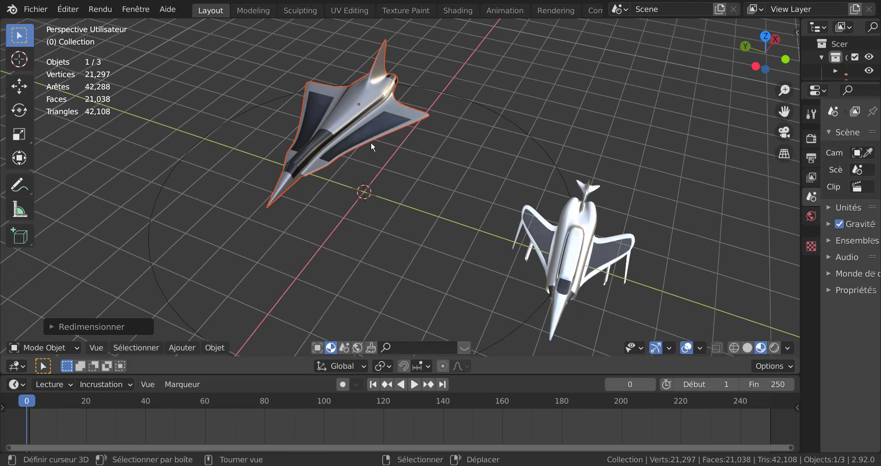
pyautogui.click(182, 348)
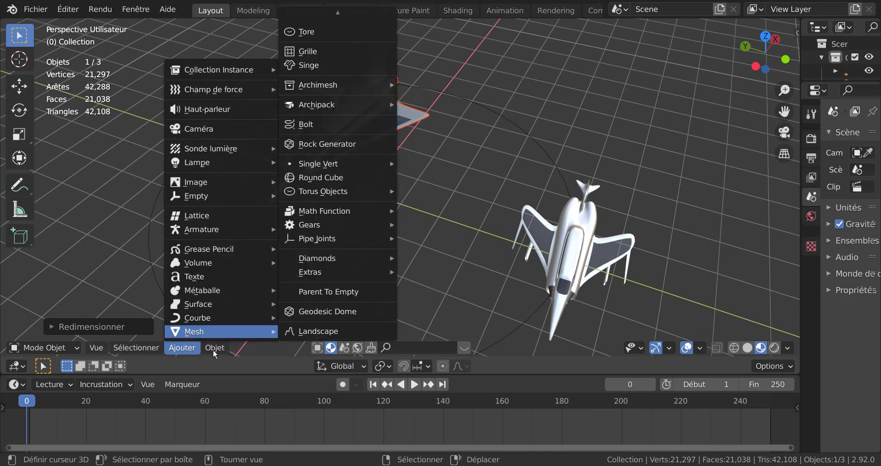
pyautogui.click(213, 347)
pyautogui.moveTo(226, 321)
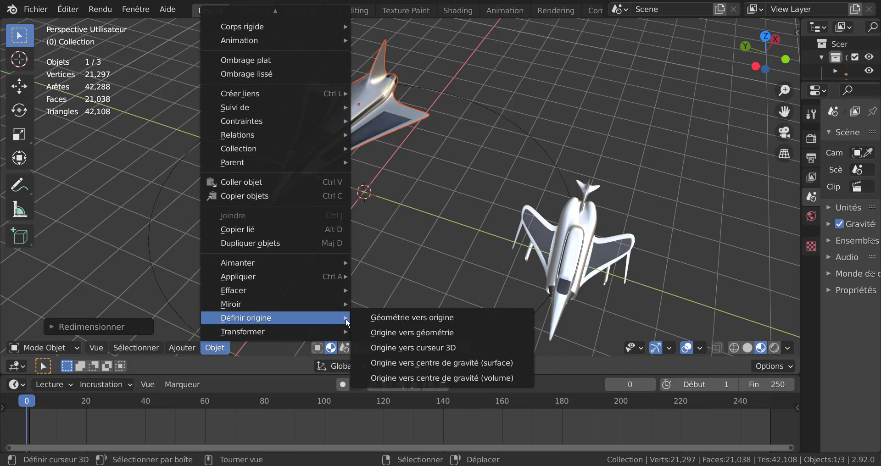
pyautogui.click(411, 332)
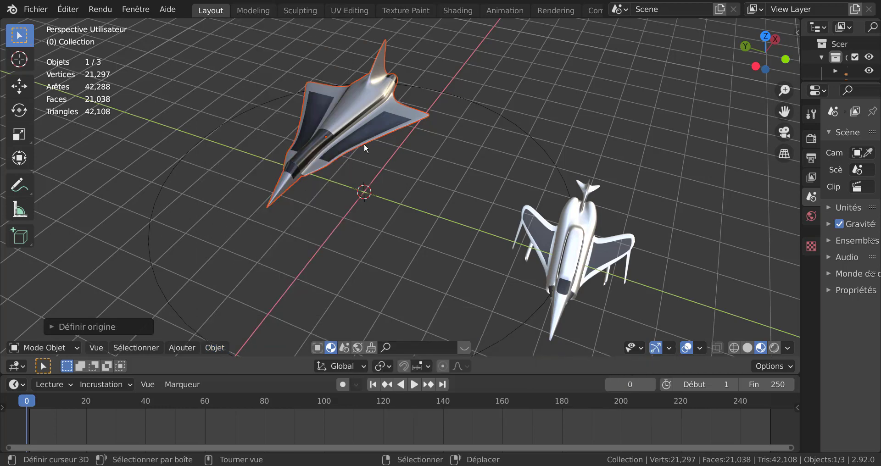
# - Snap the delta-wing jet to the 3D cursor at the world origin with Sélection vers curseur
pyautogui.moveTo(364, 143); pyautogui.dragTo(365, 219, button='middle')
pyautogui.scroll(3, 319, 184)
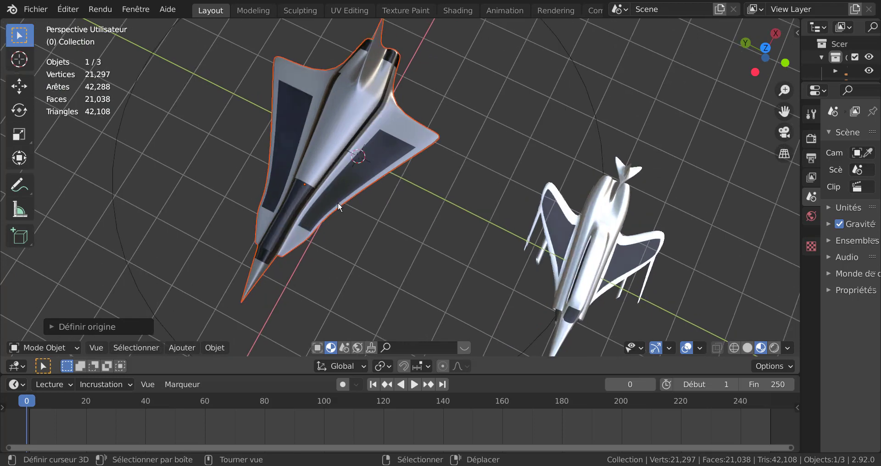
pyautogui.moveTo(370, 232); pyautogui.dragTo(387, 200, button='middle')
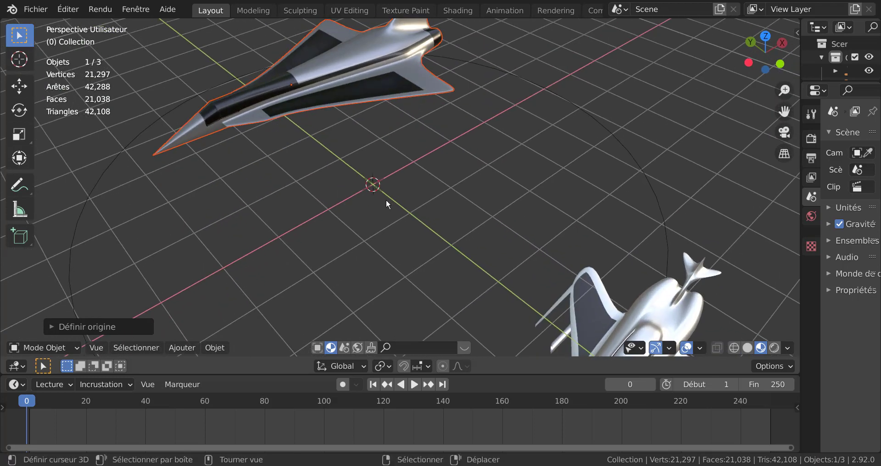
pyautogui.hotkey('shift', 's')
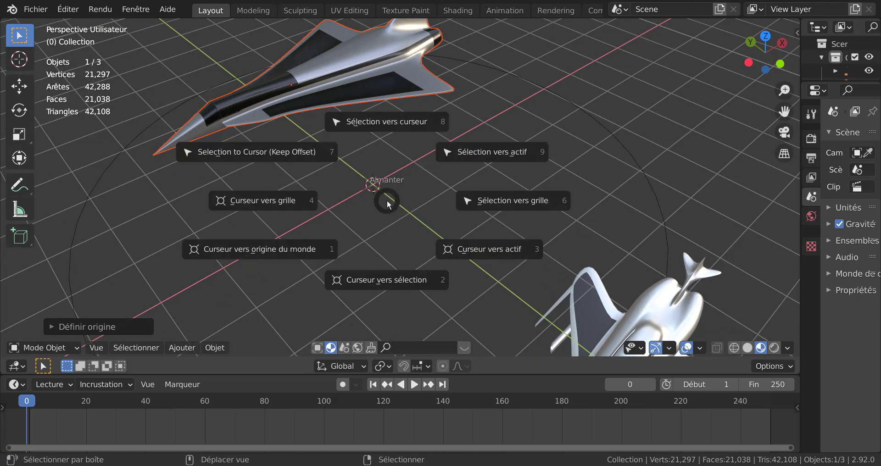
pyautogui.click(378, 122)
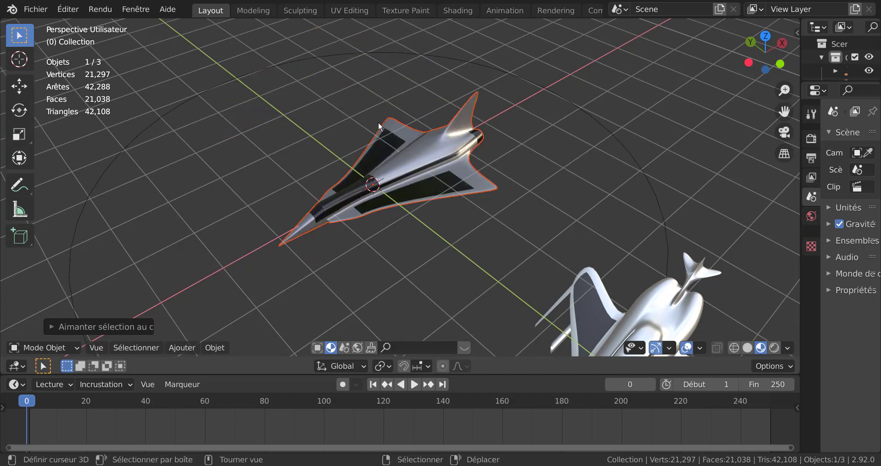
# - Select the jet on the Bézier circle and widen the properties area to show its Suivre chemin settings in full
pyautogui.moveTo(375, 213); pyautogui.dragTo(463, 221, button='middle')
pyautogui.scroll(-3, 324, 175)
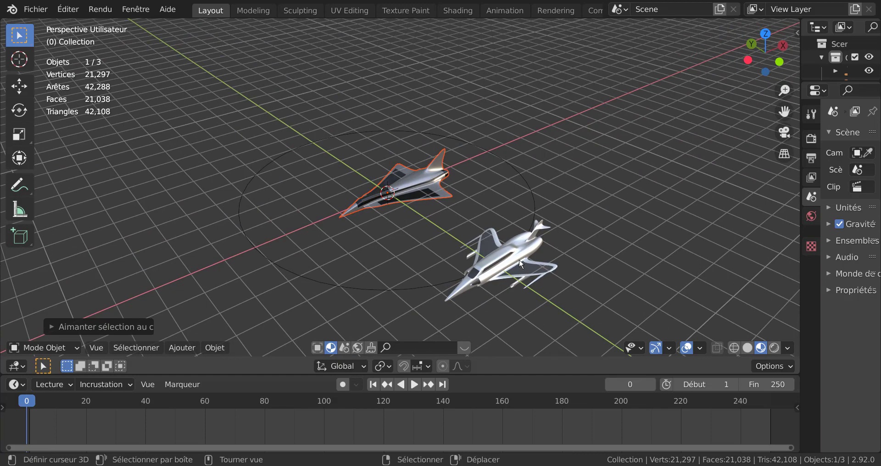
pyautogui.moveTo(520, 262); pyautogui.dragTo(523, 243, button='middle')
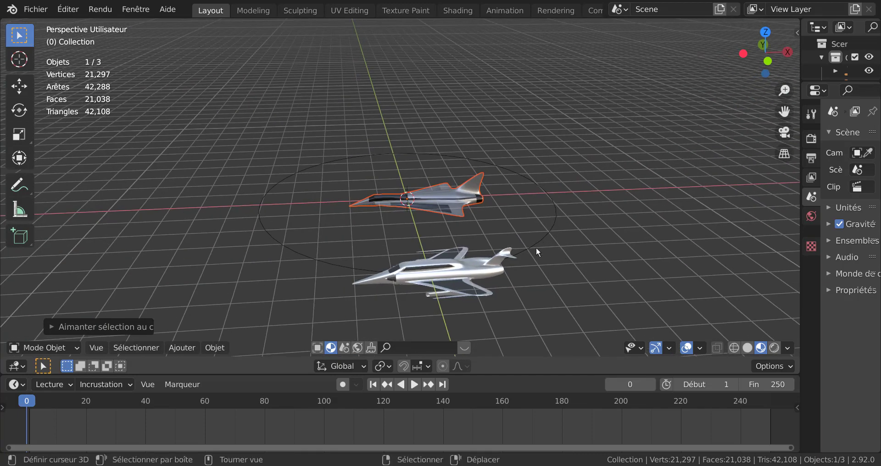
pyautogui.click(471, 256)
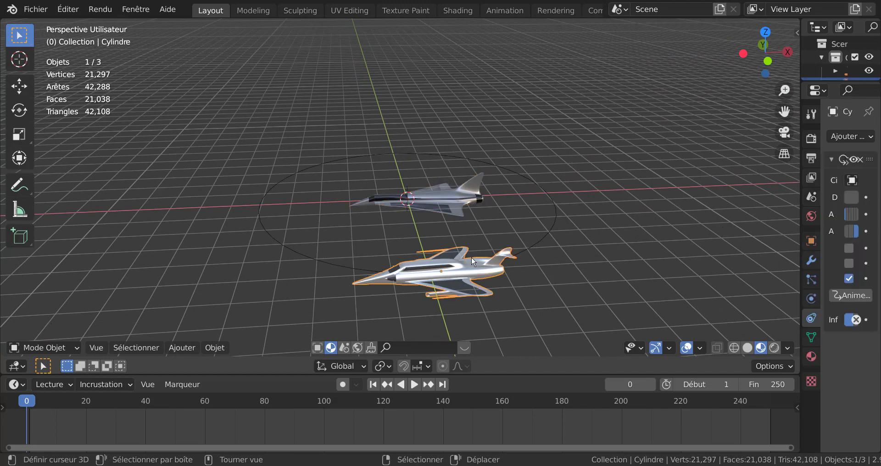
pyautogui.moveTo(582, 236); pyautogui.dragTo(689, 224, button='middle')
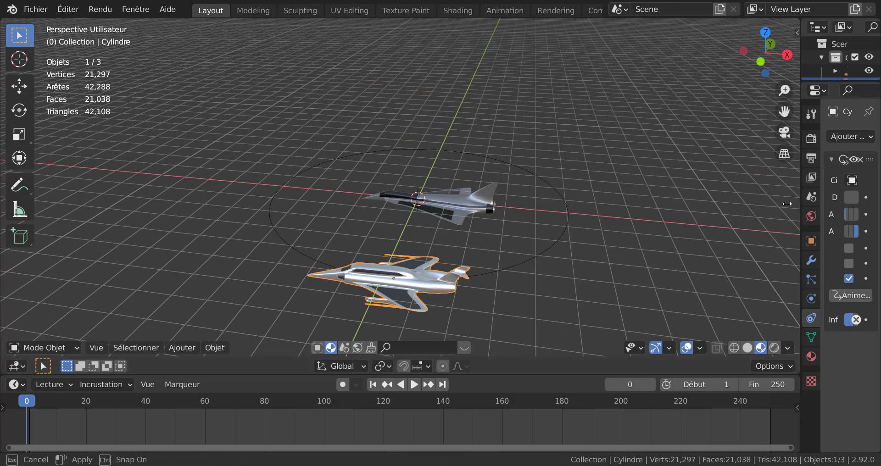
pyautogui.moveTo(800, 215); pyautogui.dragTo(659, 238)
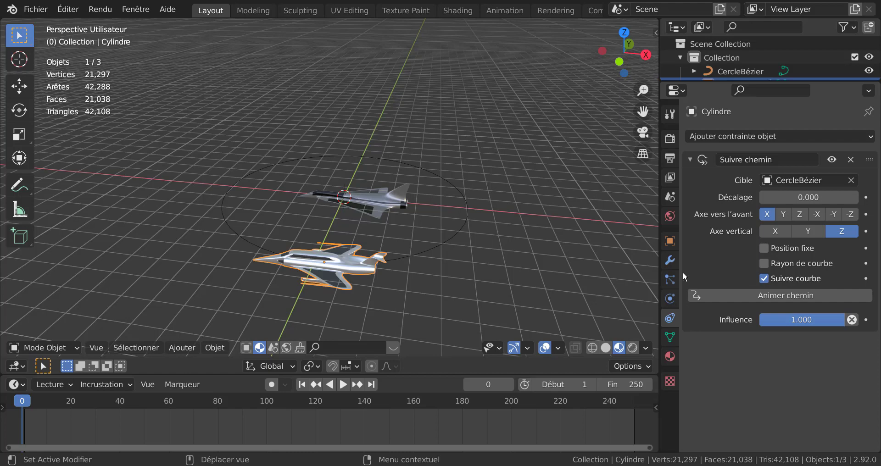
# - Set the Décalage of the circle jet's Suivre chemin constraint to -13 to shift it along the curve
pyautogui.click(357, 266)
pyautogui.click(357, 266)
pyautogui.click(804, 198)
pyautogui.write('2.6')
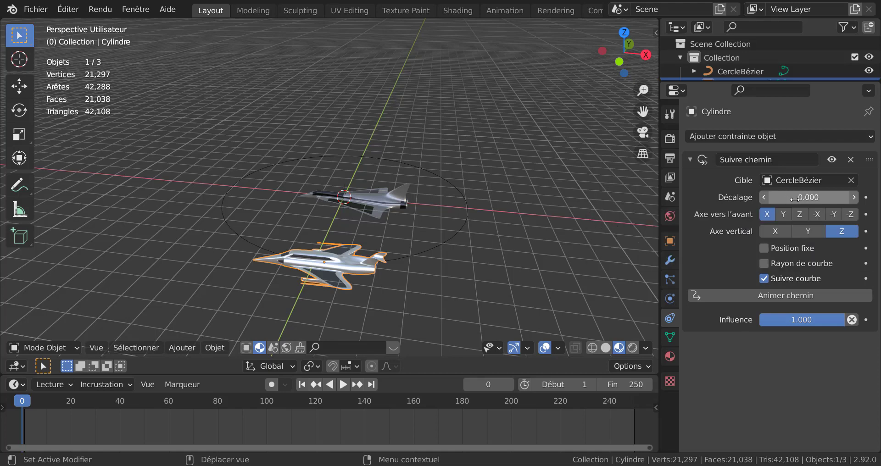
pyautogui.press('Return')
pyautogui.moveTo(808, 197); pyautogui.dragTo(771, 197)
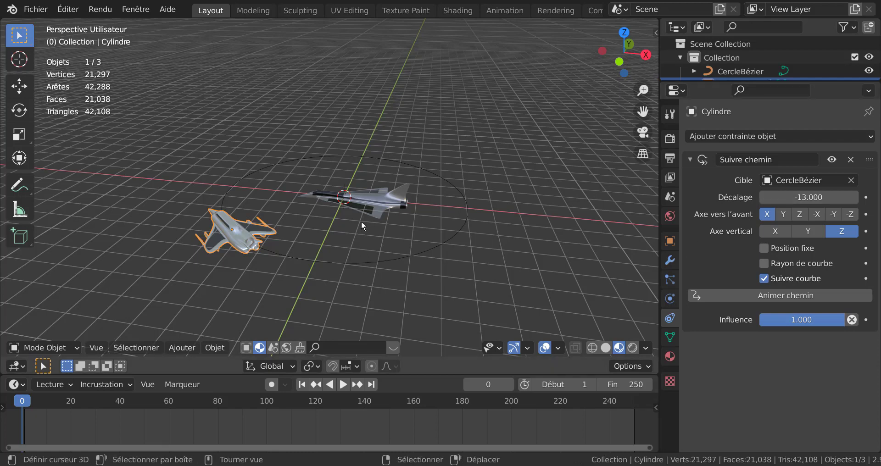
# - Add a Suivre chemin constraint to the delta-wing jet with CercleBézier as its target
pyautogui.click(372, 205)
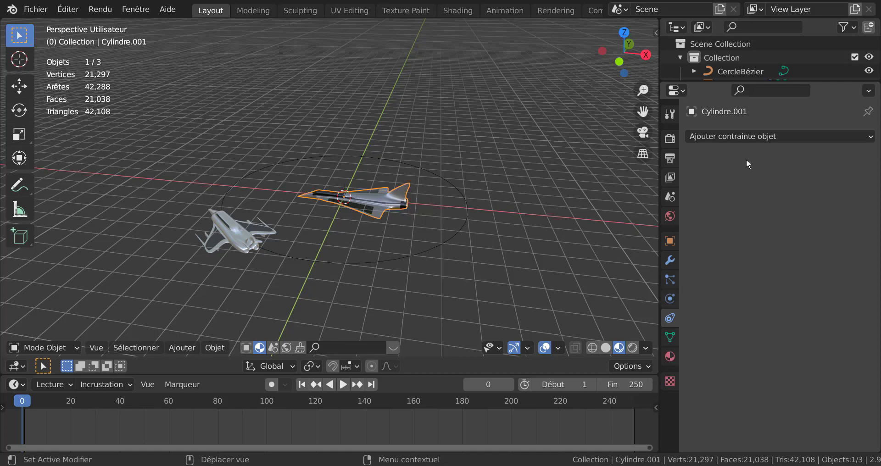
pyautogui.click(755, 136)
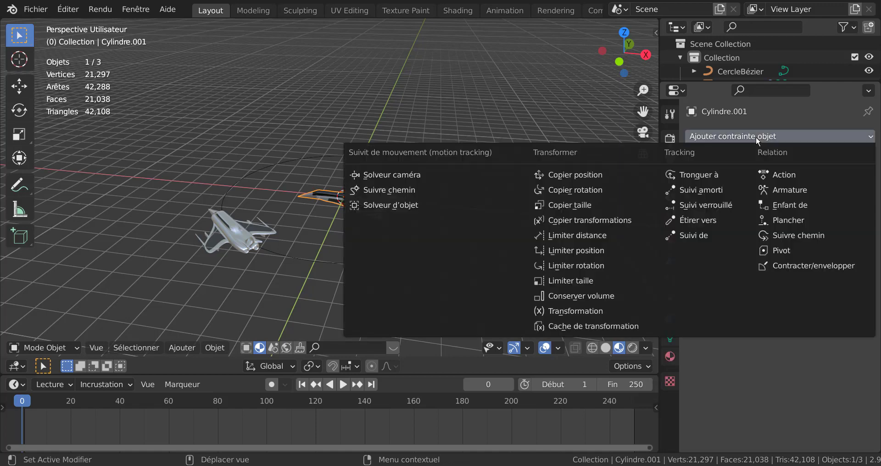
pyautogui.click(797, 230)
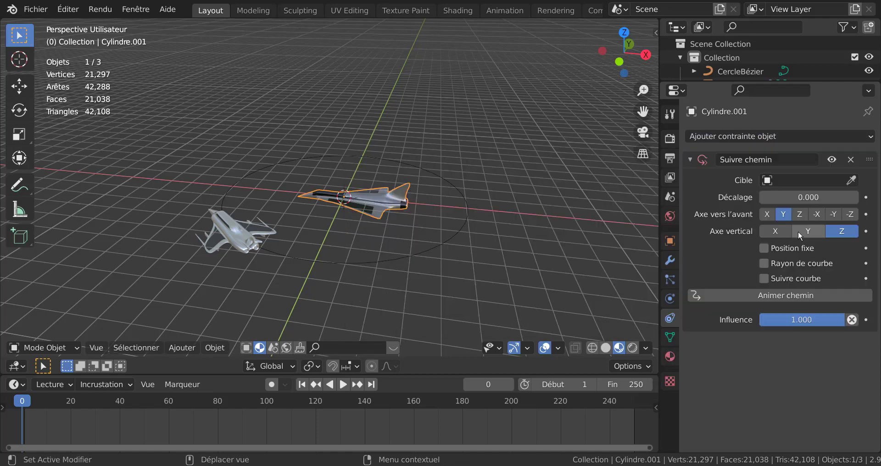
pyautogui.click(806, 180)
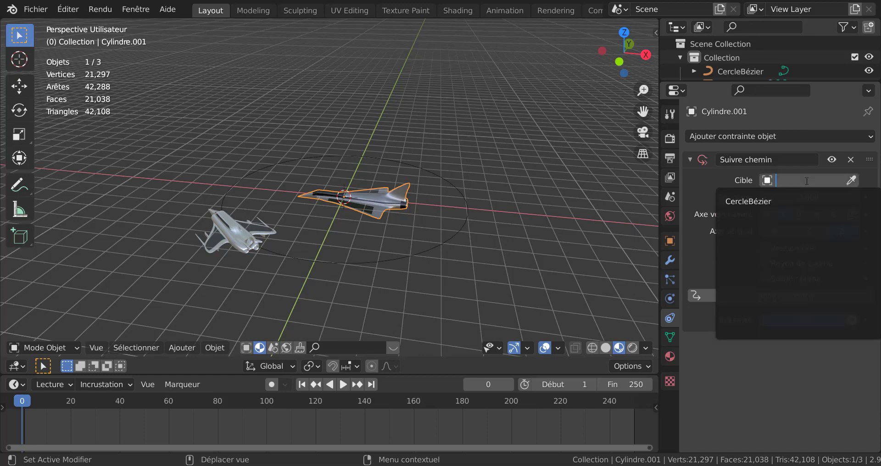
pyautogui.click(785, 202)
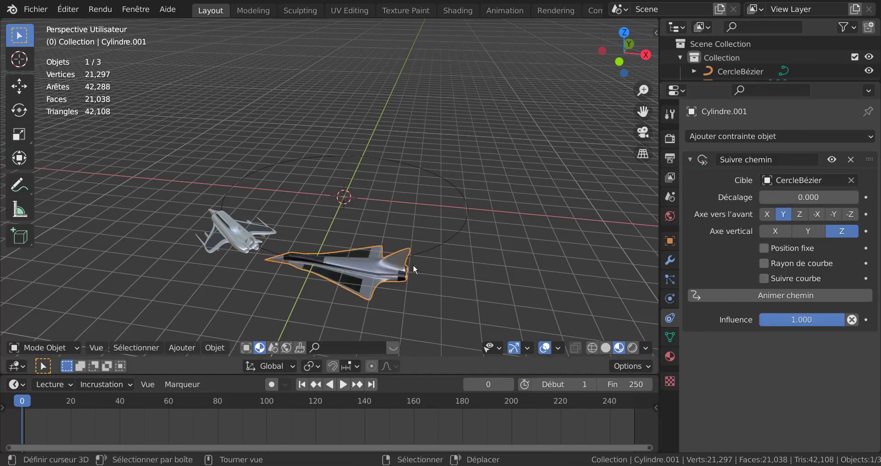
# - Scale the delta-wing jet down a little more and enable Suivre courbe in its Suivre chemin constraint
pyautogui.moveTo(413, 264); pyautogui.dragTo(510, 275, button='middle')
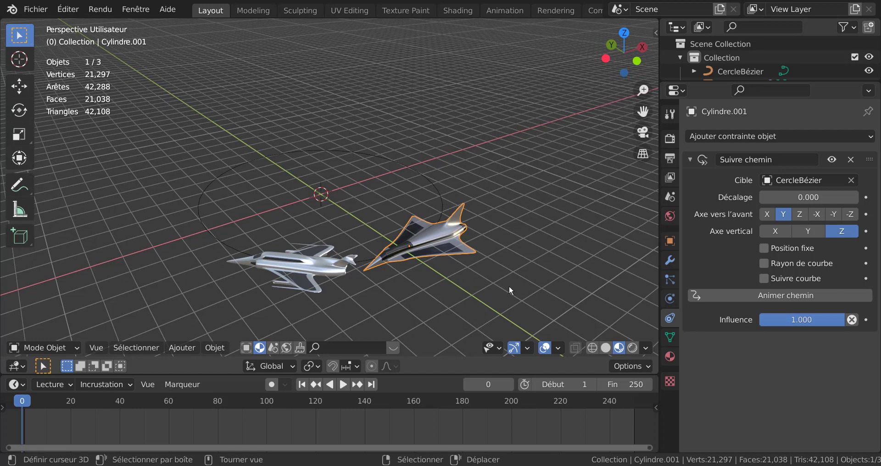
pyautogui.press('s')
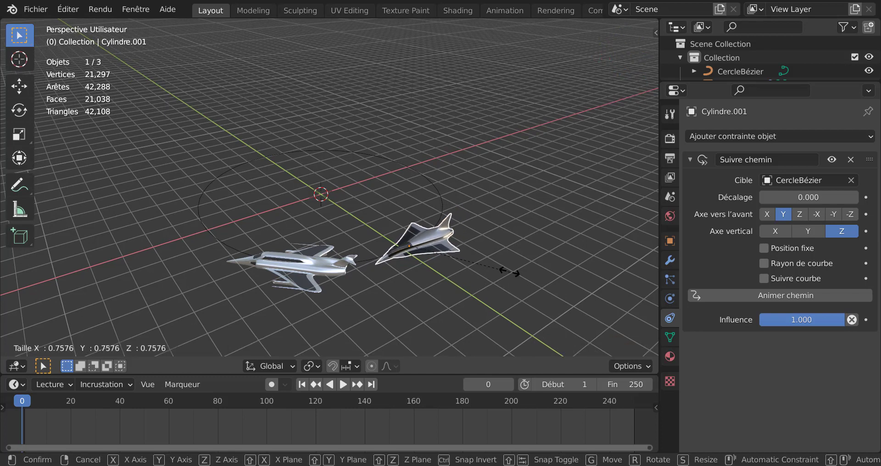
pyautogui.click(515, 272)
pyautogui.moveTo(541, 256); pyautogui.dragTo(508, 249, button='middle')
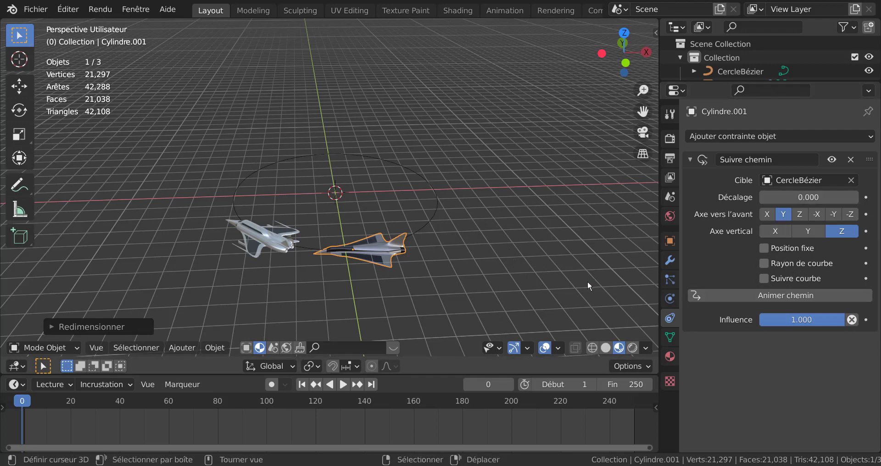
pyautogui.click(763, 278)
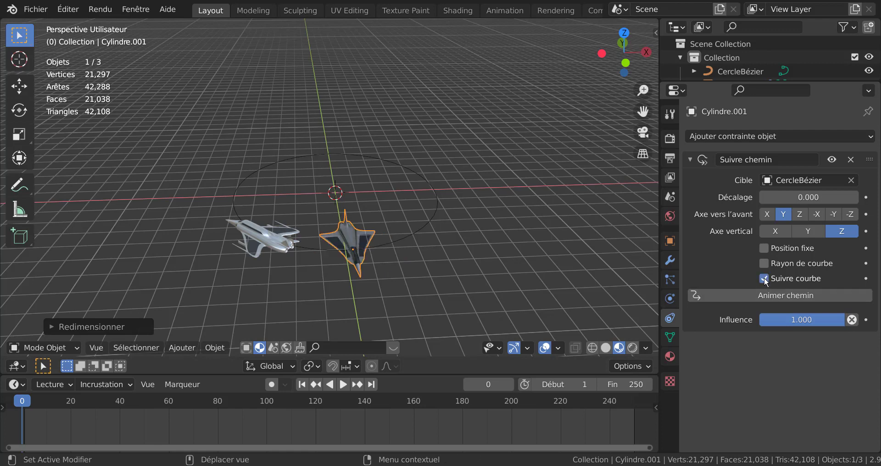
# - Set the delta-wing jet's Axe vers l'avant to -X and, with the animation playing, its Décalage to 14.7
pyautogui.click(766, 214)
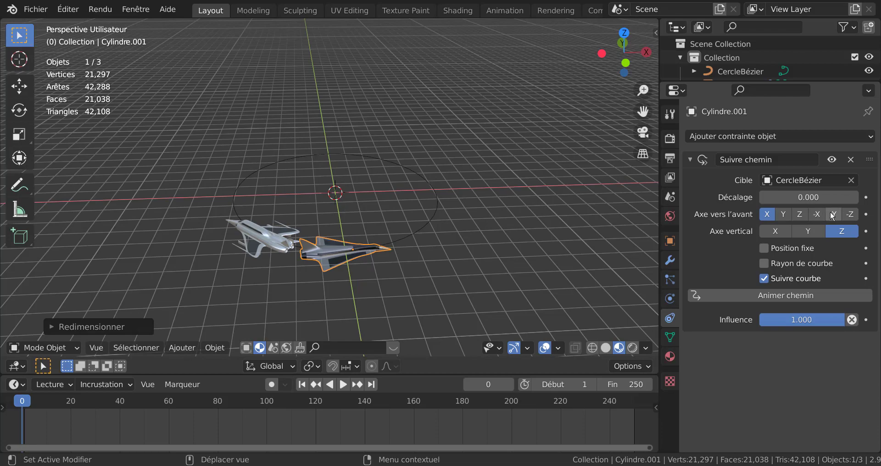
pyautogui.click(817, 215)
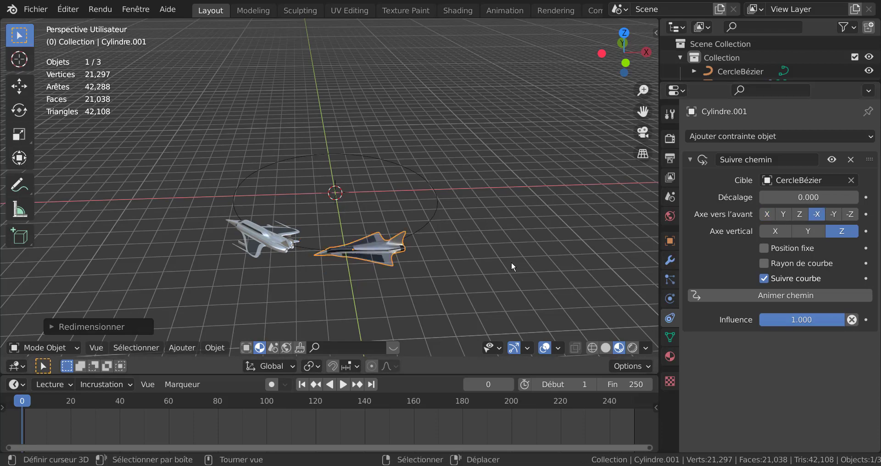
pyautogui.moveTo(469, 276); pyautogui.dragTo(510, 269, button='middle')
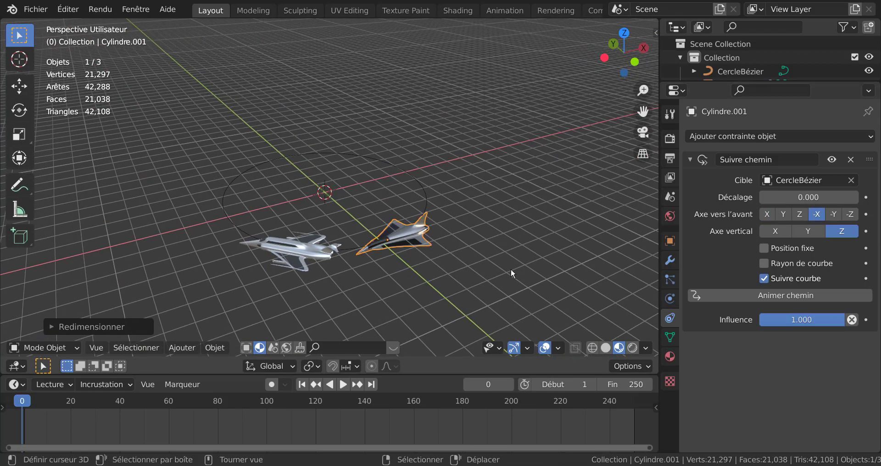
pyautogui.click(345, 385)
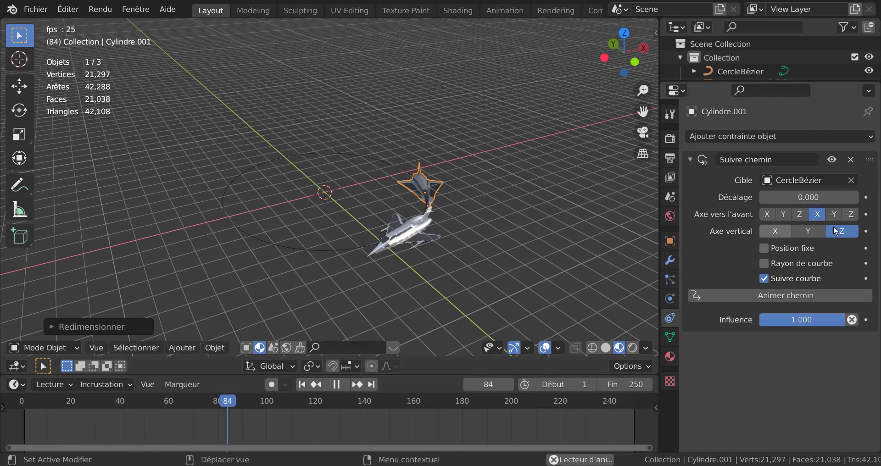
pyautogui.moveTo(808, 197); pyautogui.dragTo(856, 198)
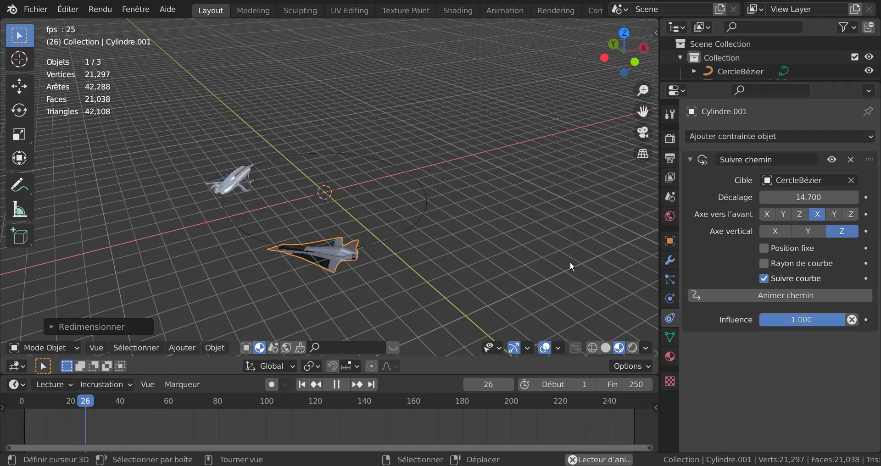
# - Put the Bézier circle into Edit Mode and stop the animation playback
pyautogui.click(395, 233)
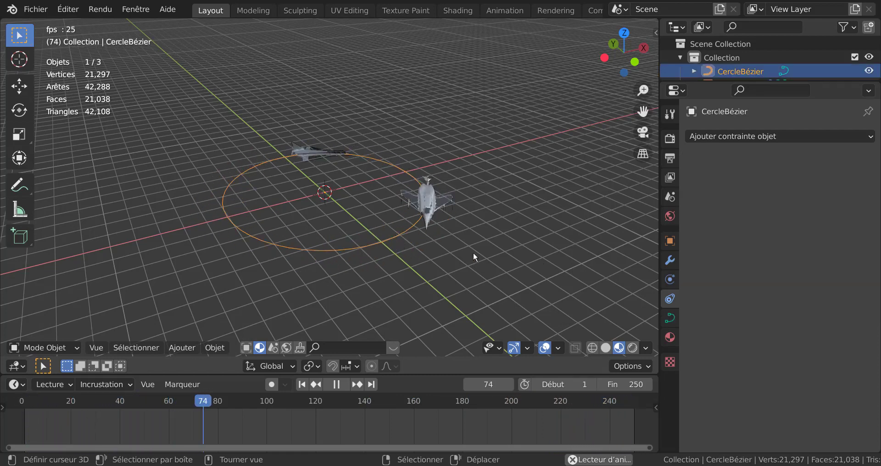
pyautogui.press('Tab')
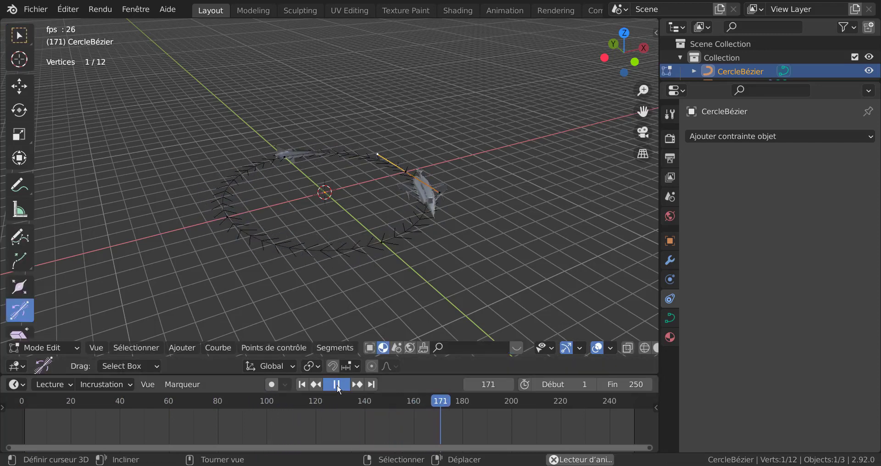
pyautogui.press('space')
pyautogui.moveTo(473, 268); pyautogui.dragTo(283, 296, button='middle')
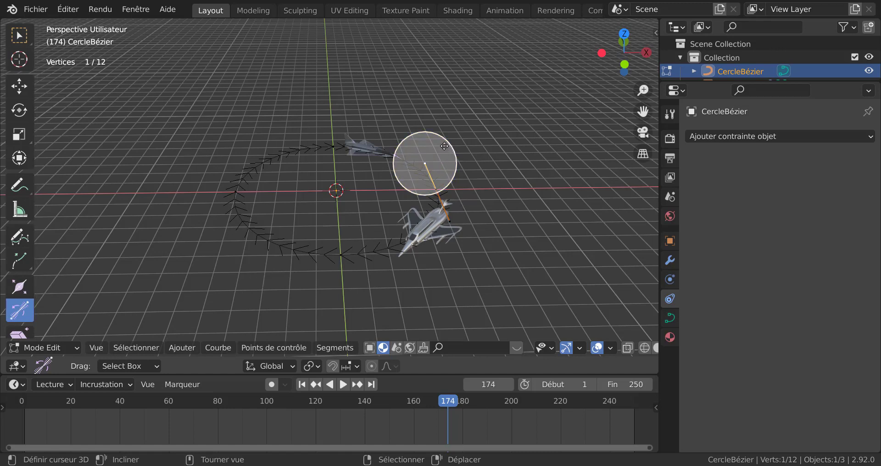
# - Try to tilt the curve with Incliner from the single selected Bézier handle
pyautogui.moveTo(443, 145); pyautogui.dragTo(448, 146)
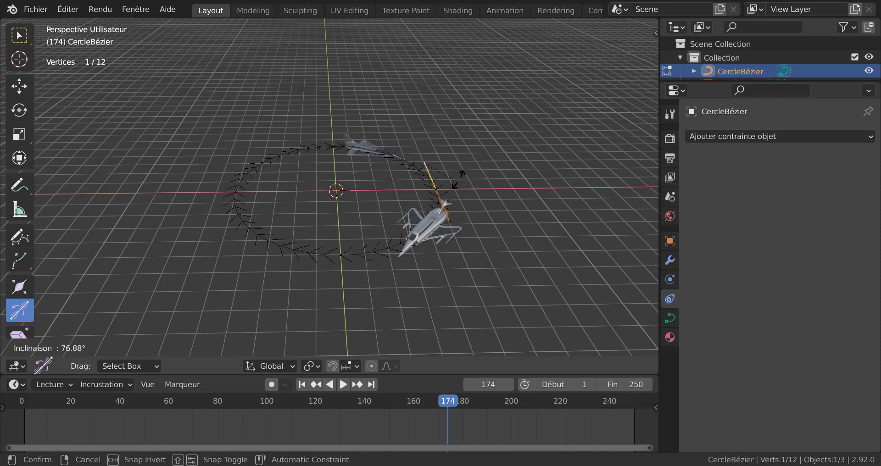
pyautogui.moveTo(457, 180); pyautogui.dragTo(457, 179)
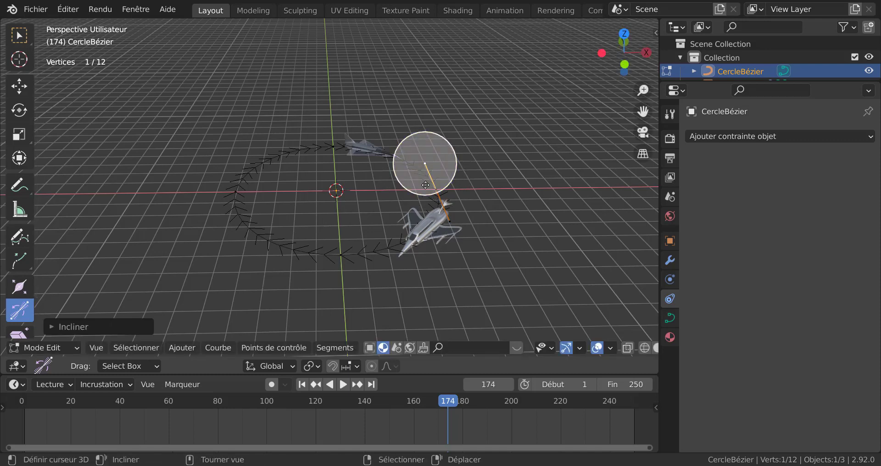
pyautogui.scroll(2, 425, 185)
pyautogui.moveTo(469, 176)
pyautogui.mouseDown()
pyautogui.moveTo(435, 190)
pyautogui.moveTo(410, 178)
pyautogui.moveTo(466, 179)
pyautogui.moveTo(444, 173)
pyautogui.moveTo(468, 158)
pyautogui.moveTo(467, 135)
pyautogui.moveTo(465, 202)
pyautogui.moveTo(462, 181)
pyautogui.mouseUp()
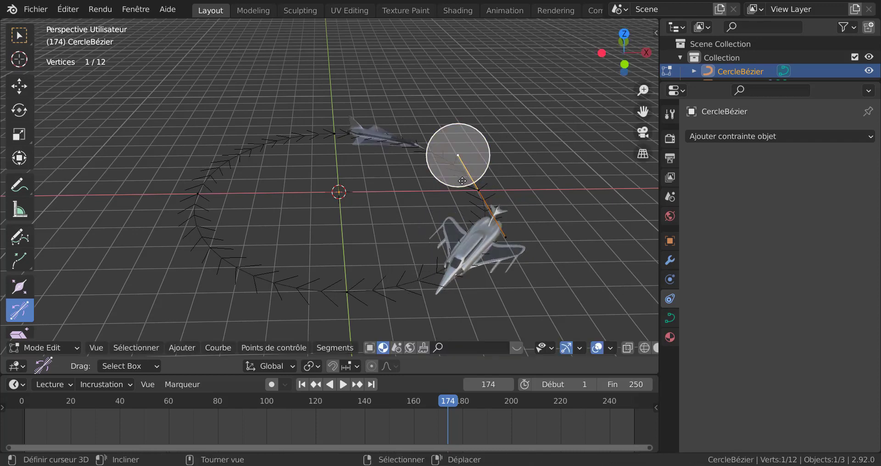
# - Select the circle's control point on the positive X side with both handles and tilt the curve there so the jets bank
pyautogui.moveTo(474, 190); pyautogui.dragTo(441, 184, button='right')
pyautogui.rightClick(439, 185)
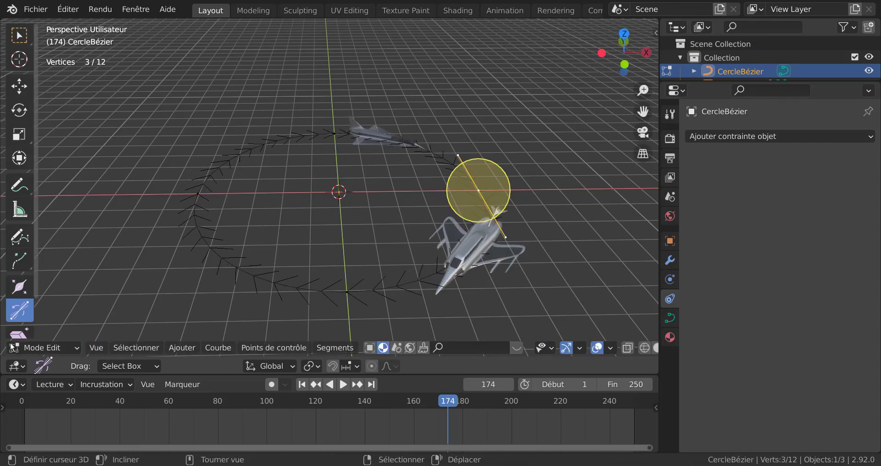
pyautogui.moveTo(412, 246); pyautogui.dragTo(491, 221, button='middle')
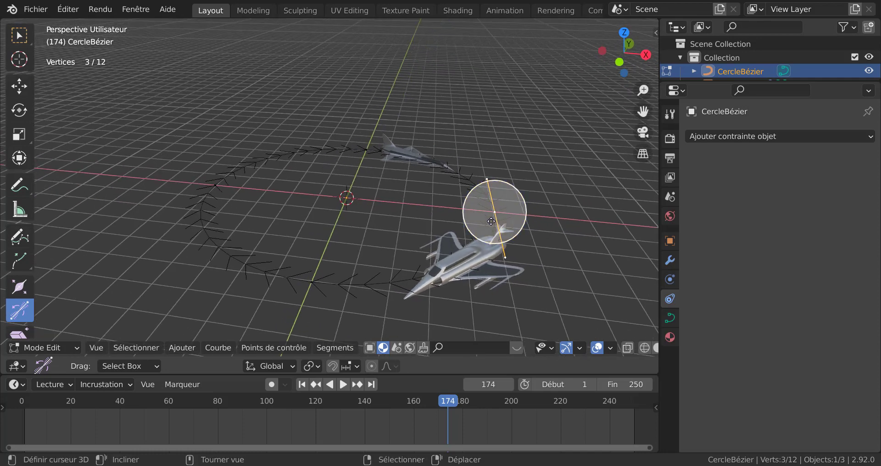
pyautogui.moveTo(497, 212); pyautogui.dragTo(516, 202)
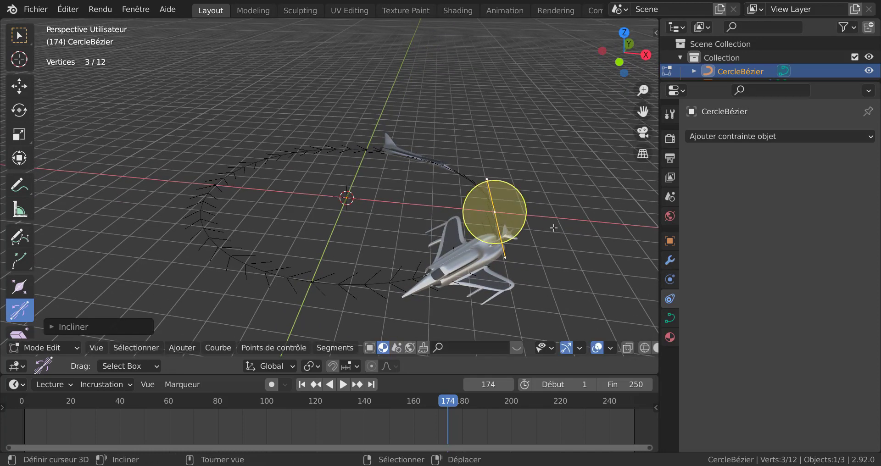
pyautogui.keyDown('shift'); pyautogui.moveTo(552, 230); pyautogui.dragTo(467, 206, button='middle'); pyautogui.keyUp('shift')
pyautogui.scroll(2, 465, 205)
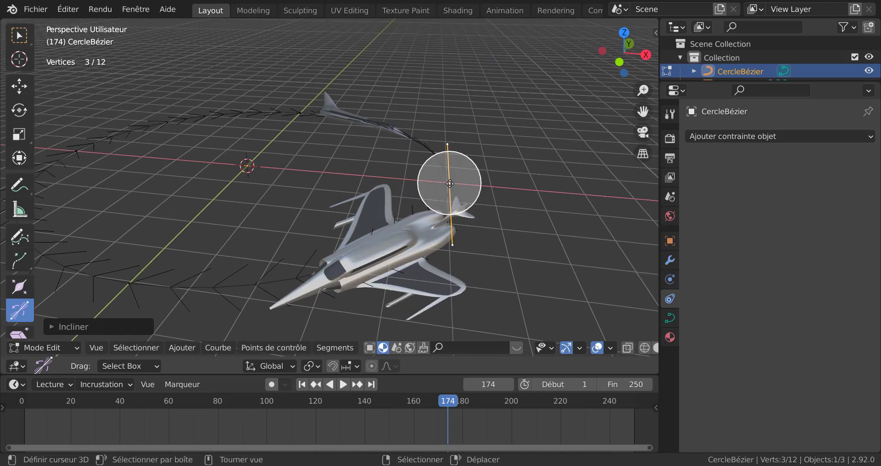
pyautogui.moveTo(450, 183); pyautogui.dragTo(375, 301)
pyautogui.scroll(-4, 335, 294)
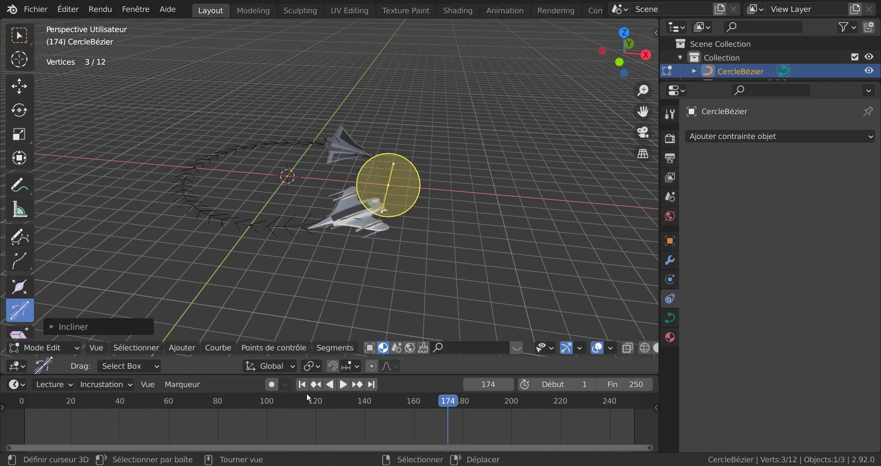
# - Play the animation and show the circle's Chemin d'animation settings in a widened properties area
pyautogui.click(342, 385)
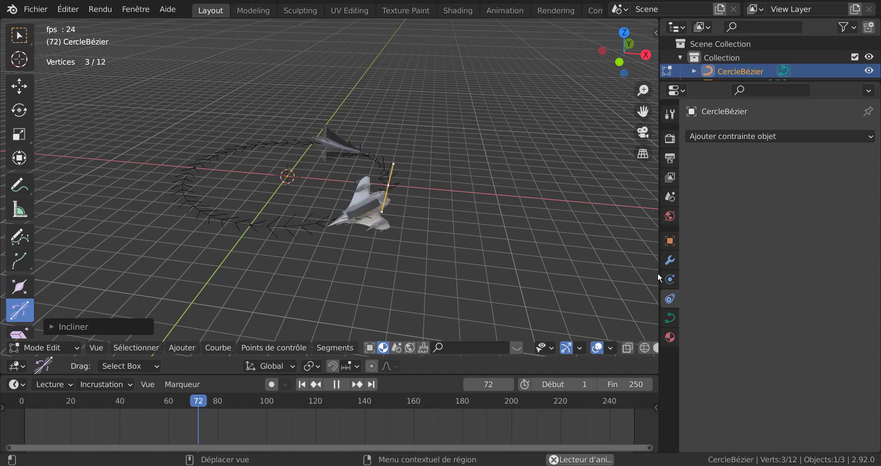
pyautogui.moveTo(659, 273); pyautogui.dragTo(595, 272)
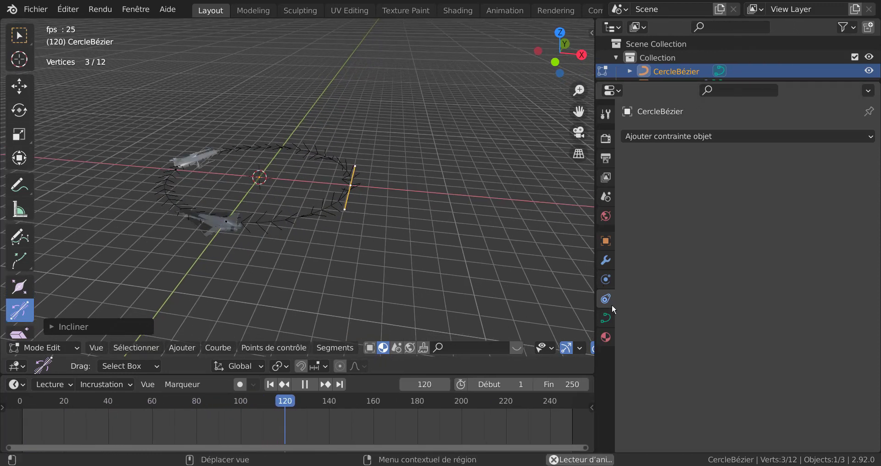
pyautogui.click(605, 319)
pyautogui.scroll(-3, 688, 335)
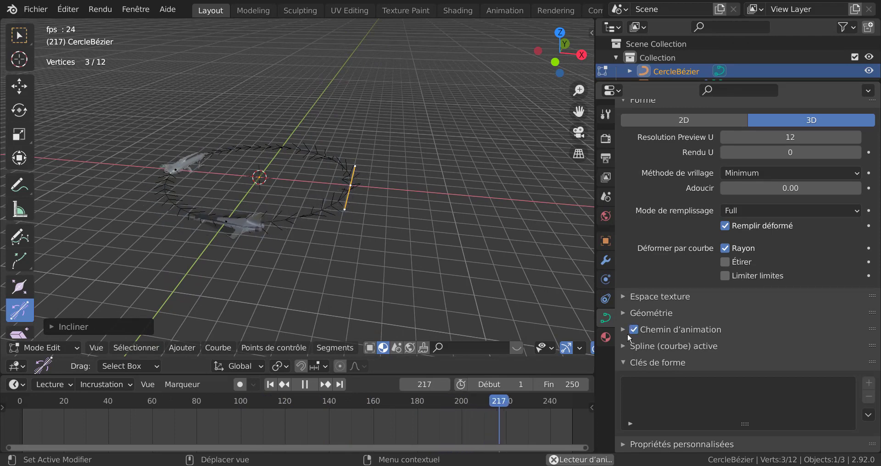
pyautogui.click(660, 329)
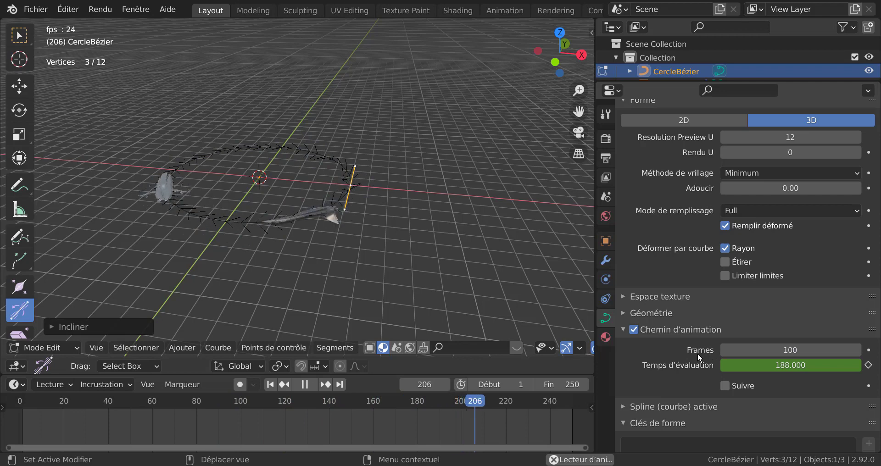
# - Set the circle's path animation Frames to 200 and the timeline's end frame to 200
pyautogui.click(790, 350)
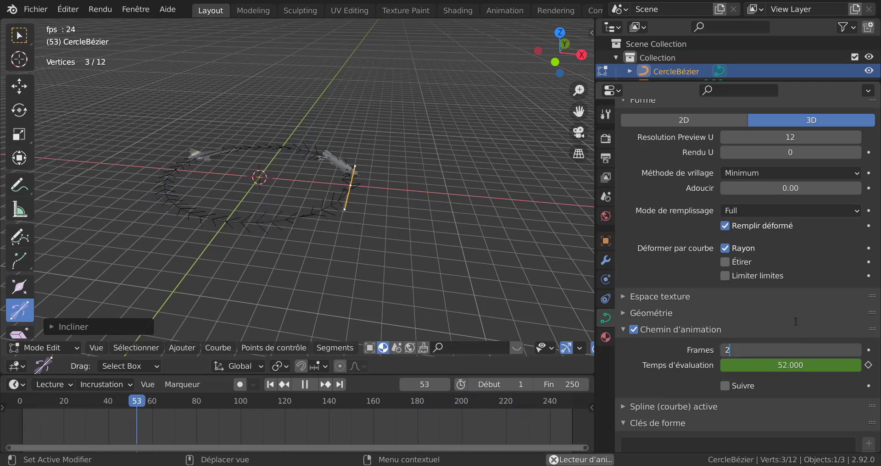
pyautogui.write('200')
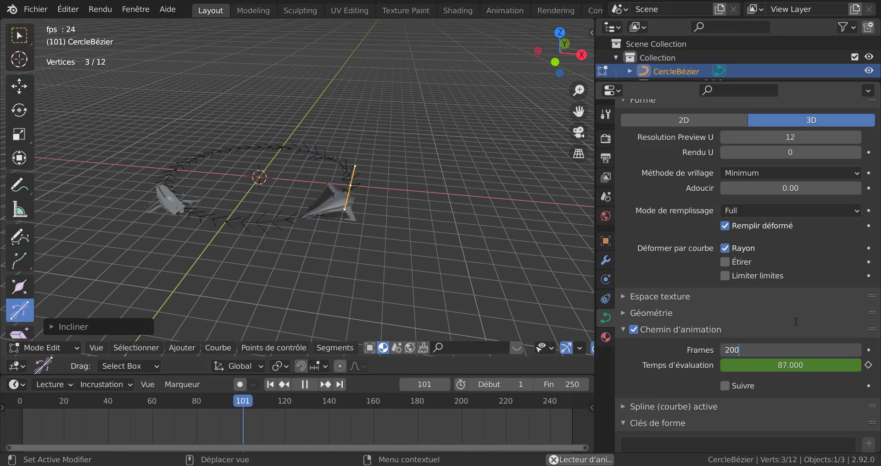
pyautogui.press('Return')
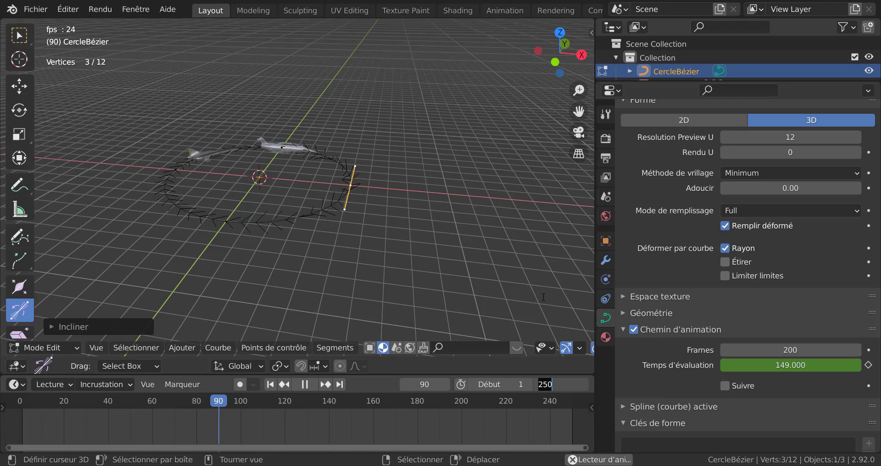
pyautogui.press('Return')
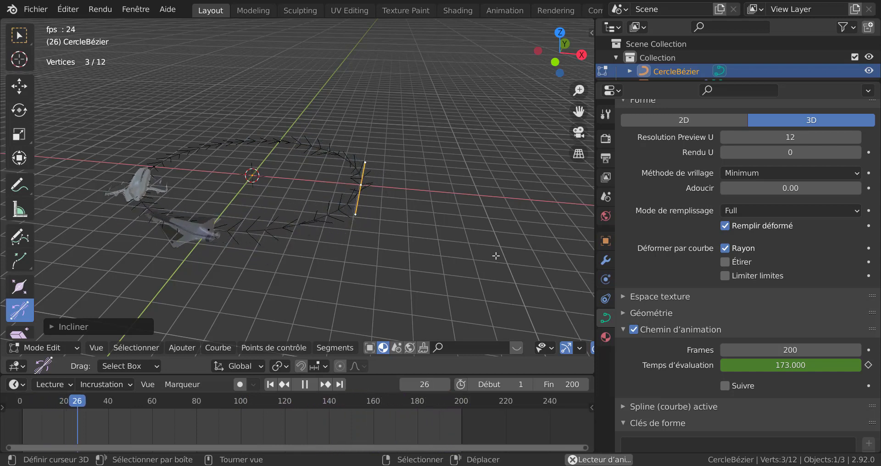
# - Set the circle's path animation Frames to 50 and the timeline's end frame to 50
pyautogui.click(790, 349)
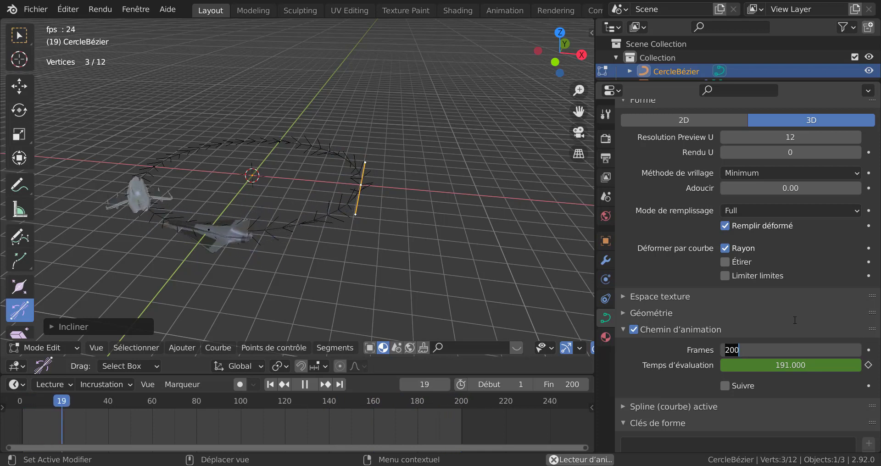
pyautogui.write('50')
pyautogui.press('Return')
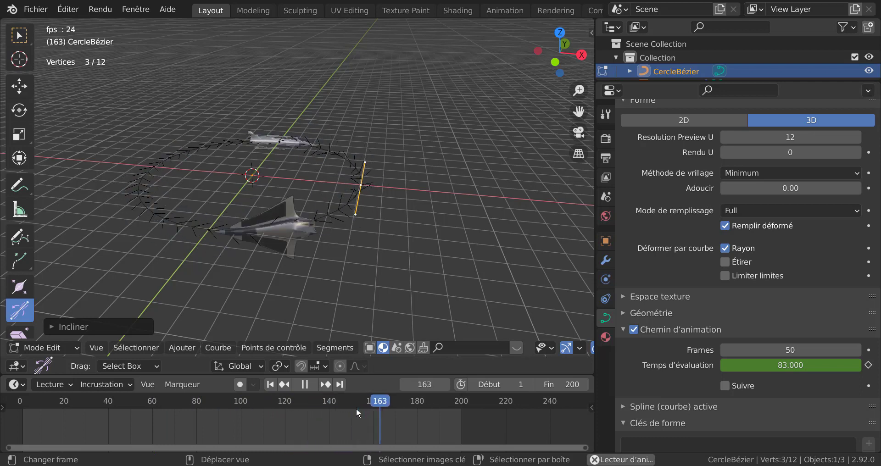
pyautogui.click(562, 385)
pyautogui.write('50')
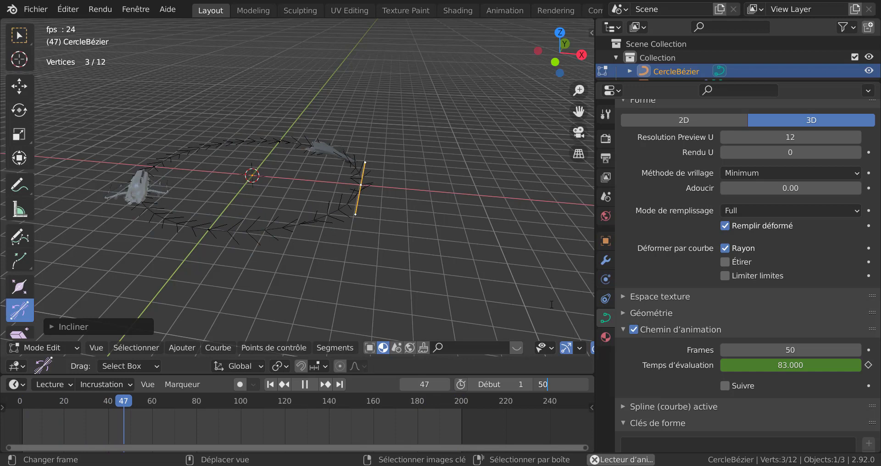
pyautogui.press('Return')
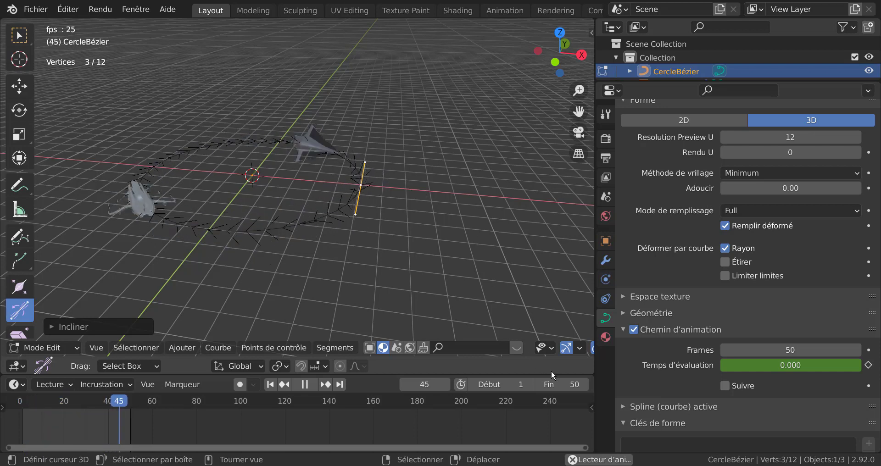
# - Set the circle's path animation Frames back to 200 and the timeline's end frame to 300
pyautogui.click(791, 350)
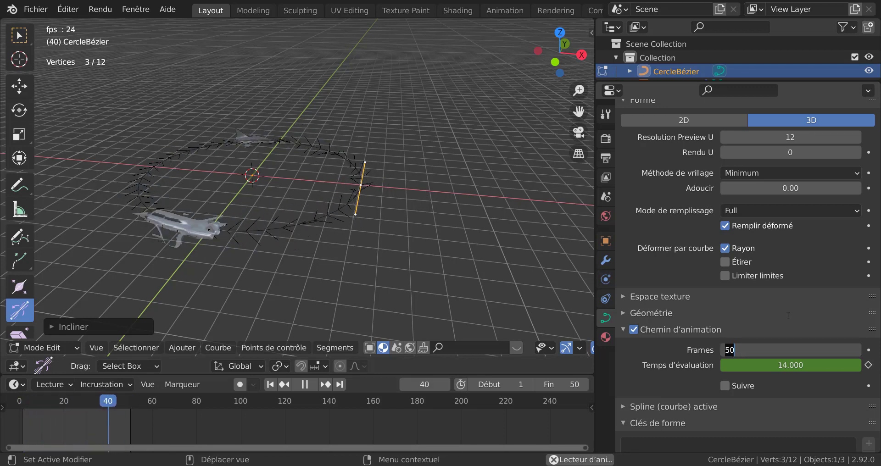
pyautogui.write('200')
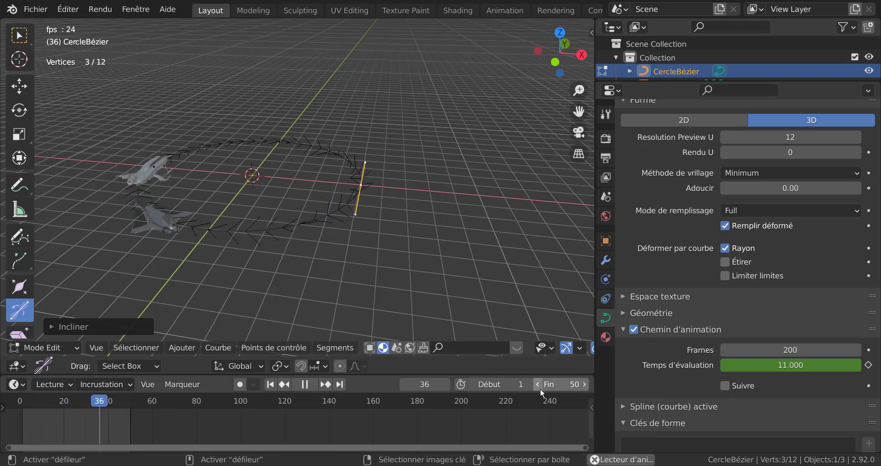
pyautogui.click(566, 385)
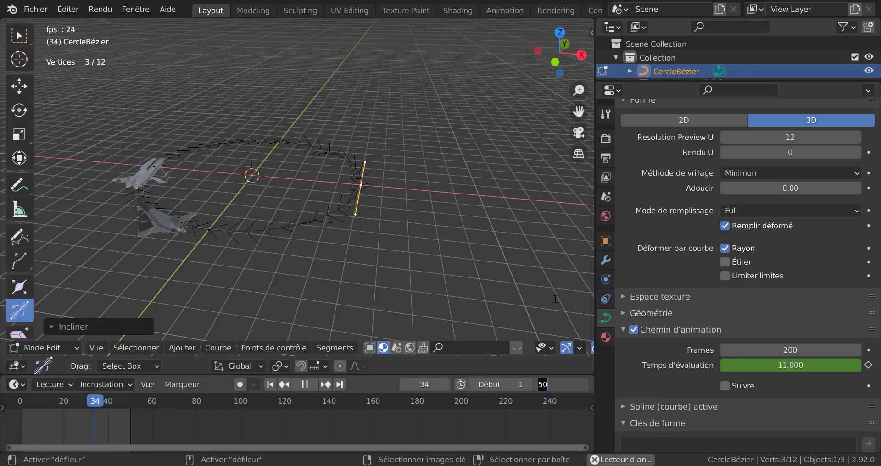
pyautogui.write('300')
pyautogui.press('Return')
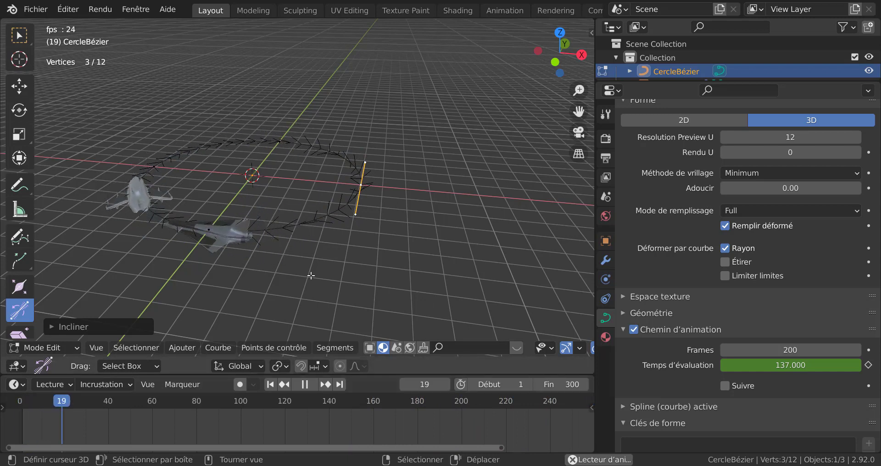
# - Set the timeline's end frame to 200 to match the path animation length
pyautogui.click(555, 384)
pyautogui.write('200')
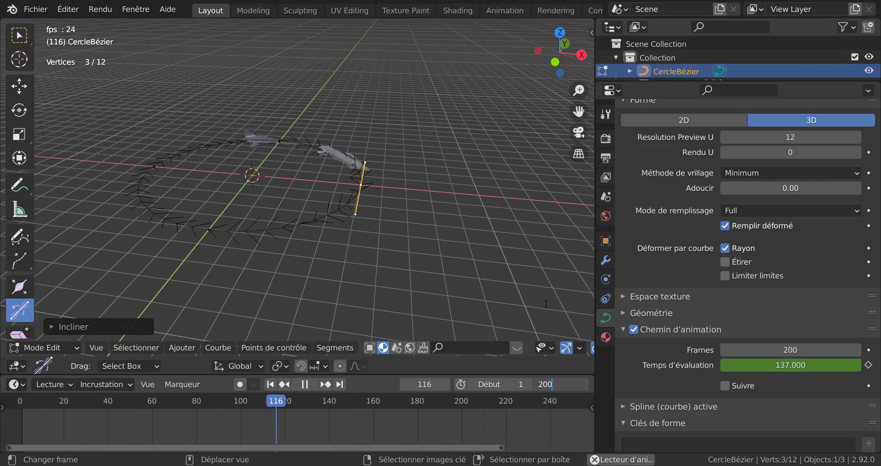
pyautogui.press('Return')
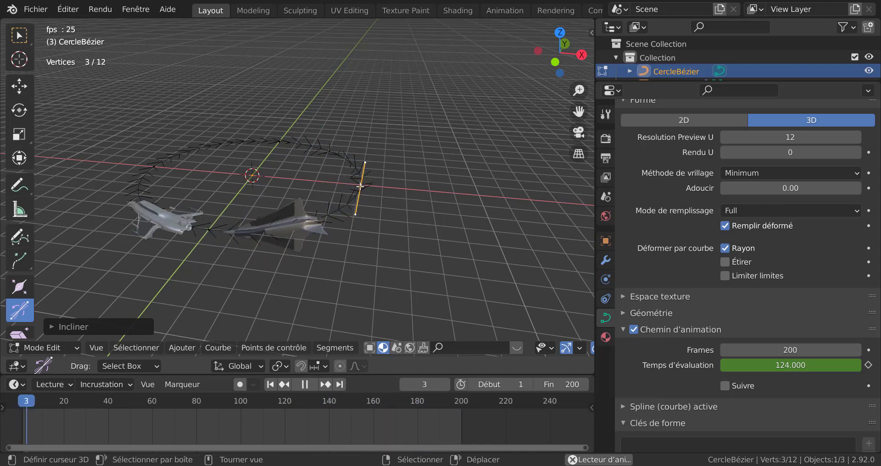
# - Move the Bézier circle's selected control point about -1.97 m in X, -2.76 m in Y and -4.9 m in Z, then deselect it
pyautogui.press('g')
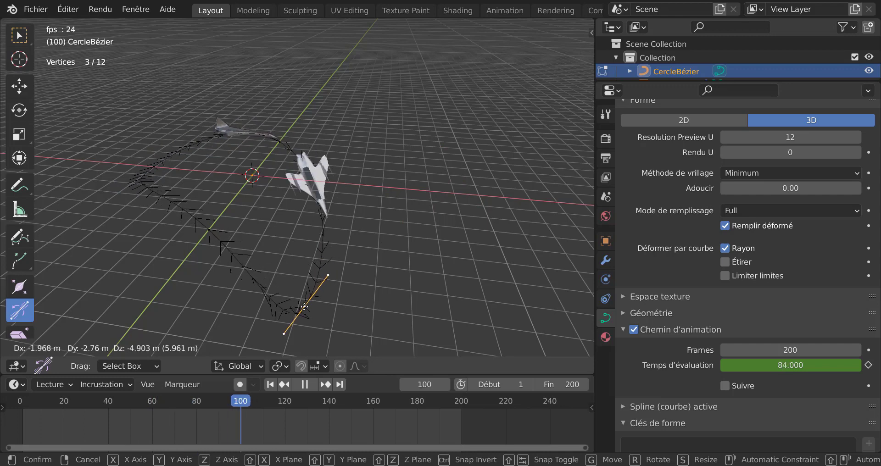
pyautogui.click(304, 307)
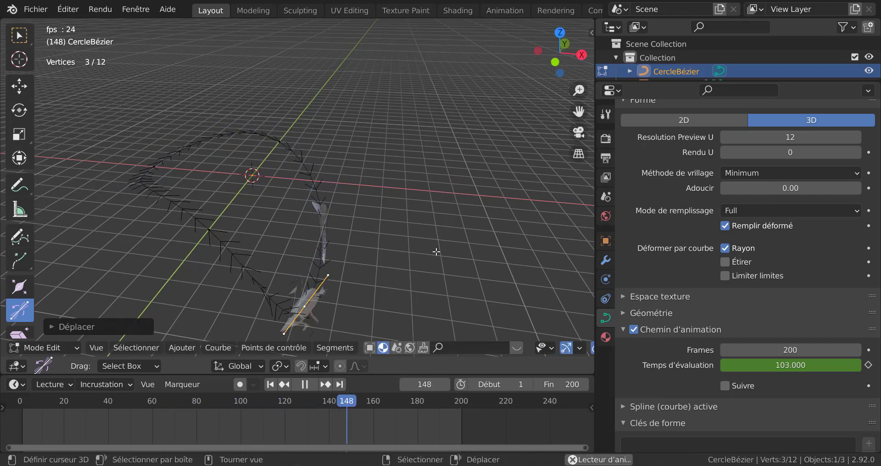
pyautogui.keyDown('shift'); pyautogui.moveTo(432, 236); pyautogui.dragTo(451, 187, button='middle'); pyautogui.keyUp('shift')
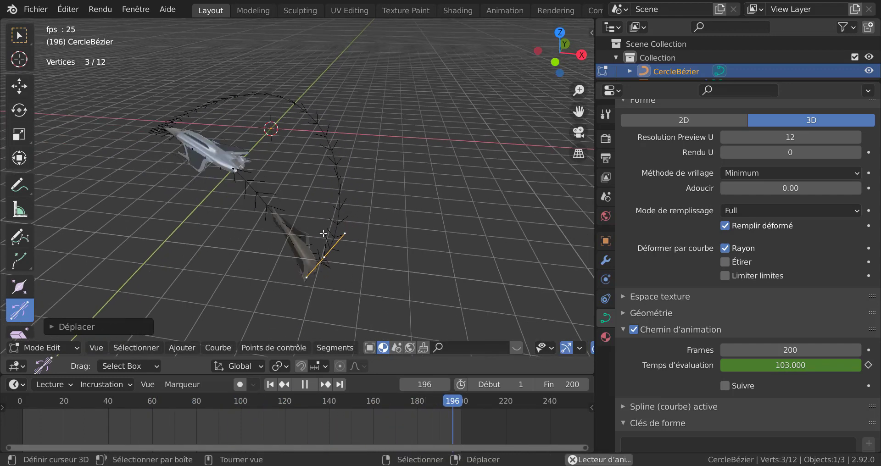
pyautogui.hotkey('alt', 'a')
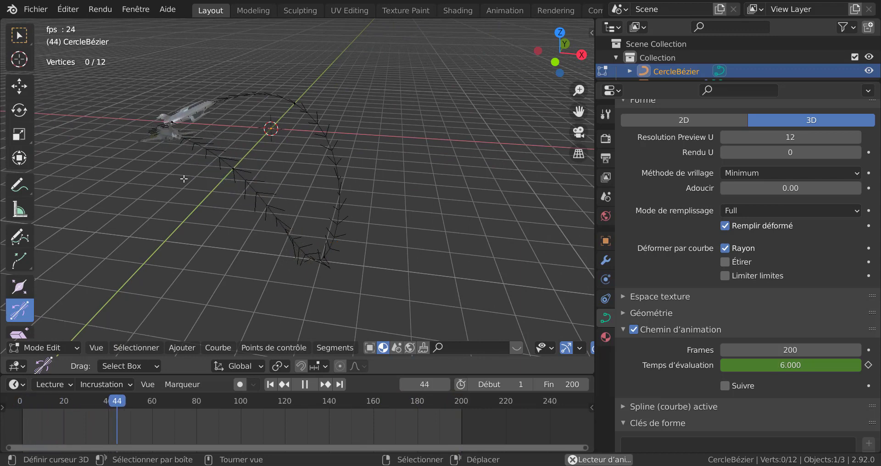
pyautogui.click(171, 122)
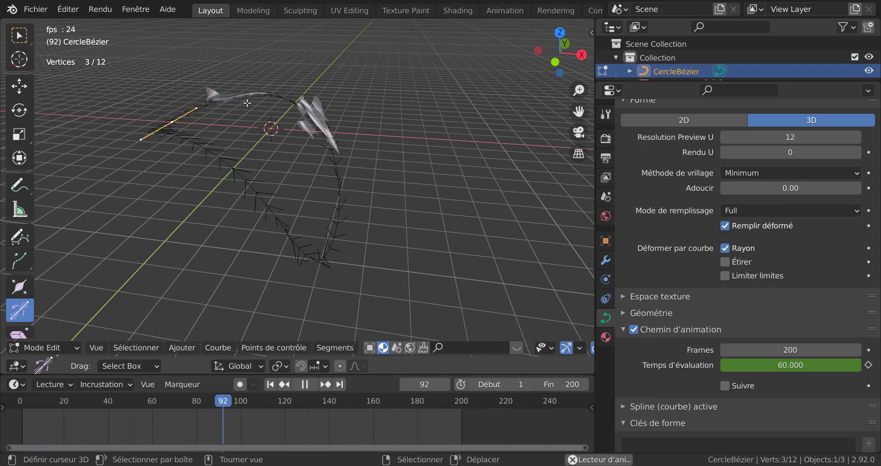
pyautogui.press('Tab')
pyautogui.press('Tab')
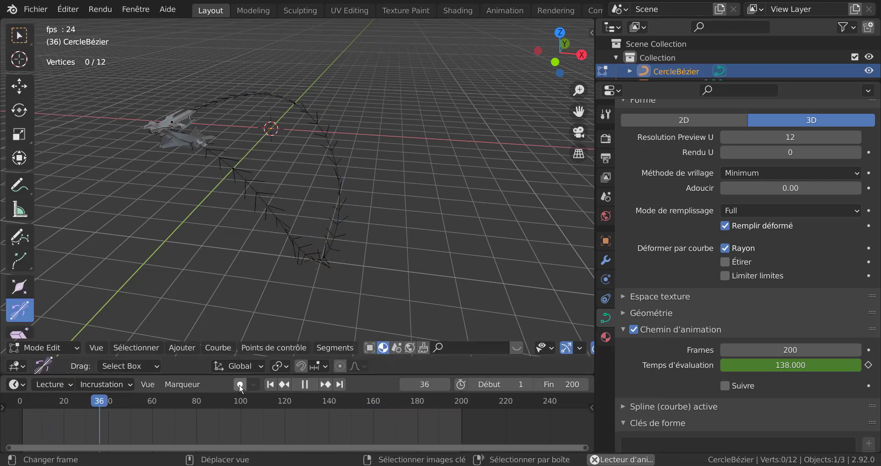
# - Set the Suivre chemin Décalage of the Cylindre jet to -31.5 and play the animation with nothing selected
pyautogui.click(304, 384)
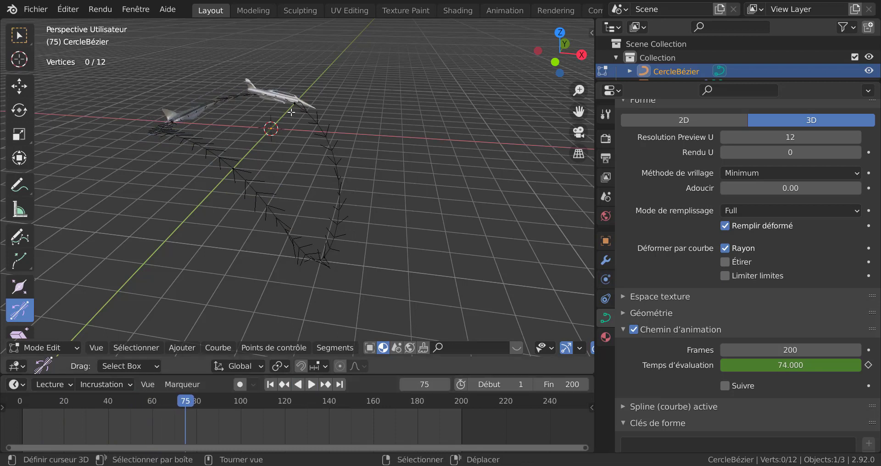
pyautogui.click(294, 103)
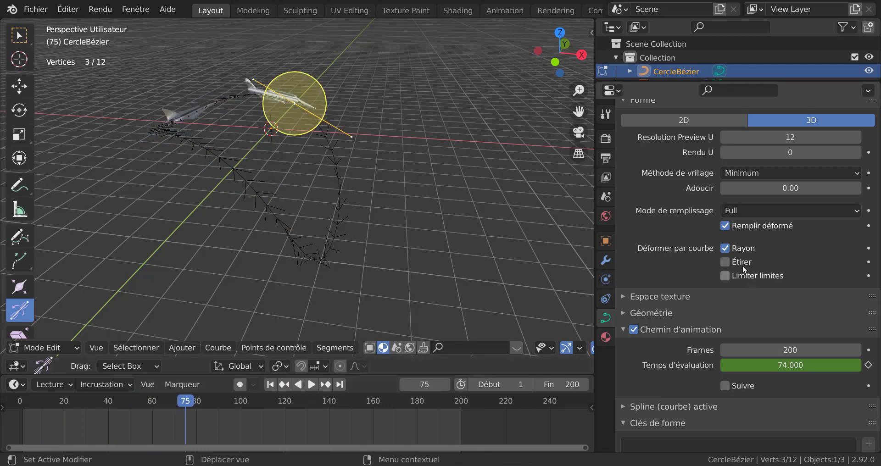
pyautogui.click(605, 260)
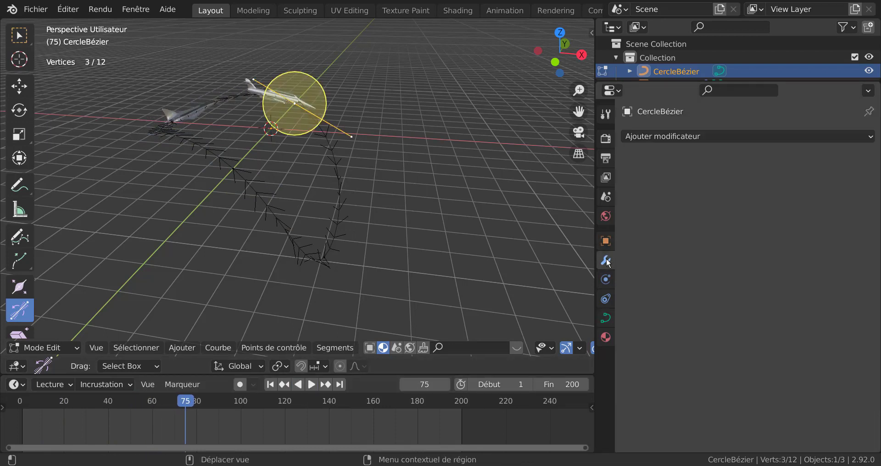
pyautogui.click(607, 299)
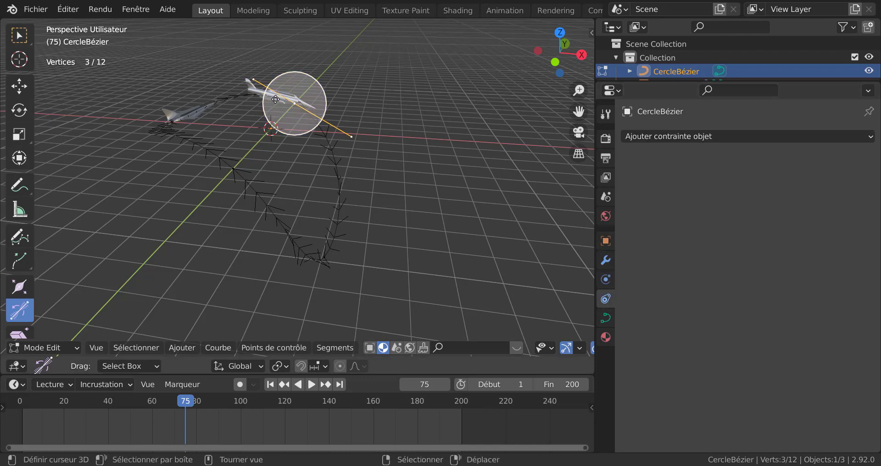
pyautogui.press('Tab')
pyautogui.click(291, 100)
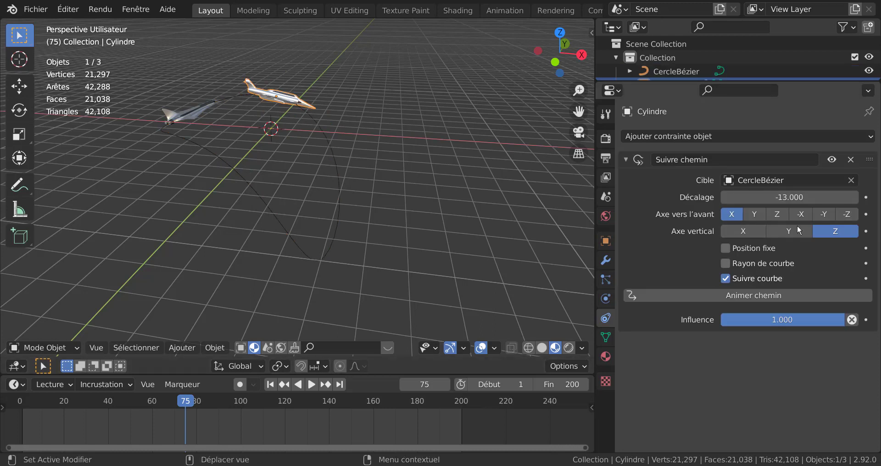
pyautogui.moveTo(789, 197); pyautogui.dragTo(748, 197)
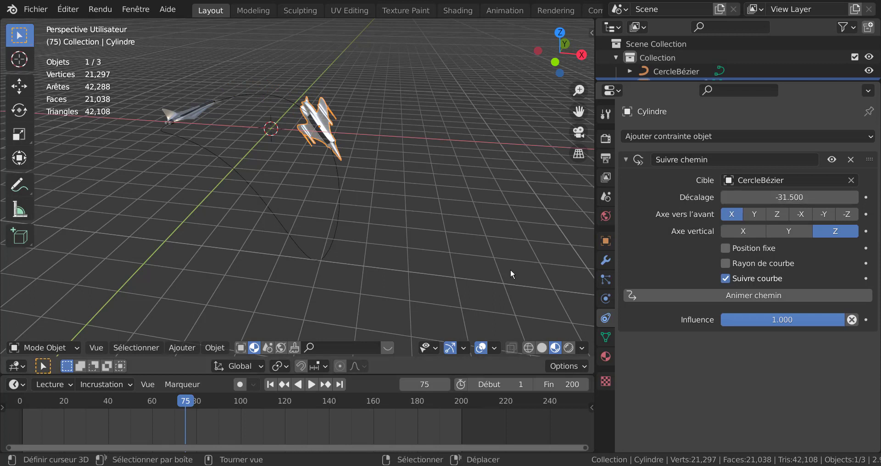
pyautogui.click(310, 384)
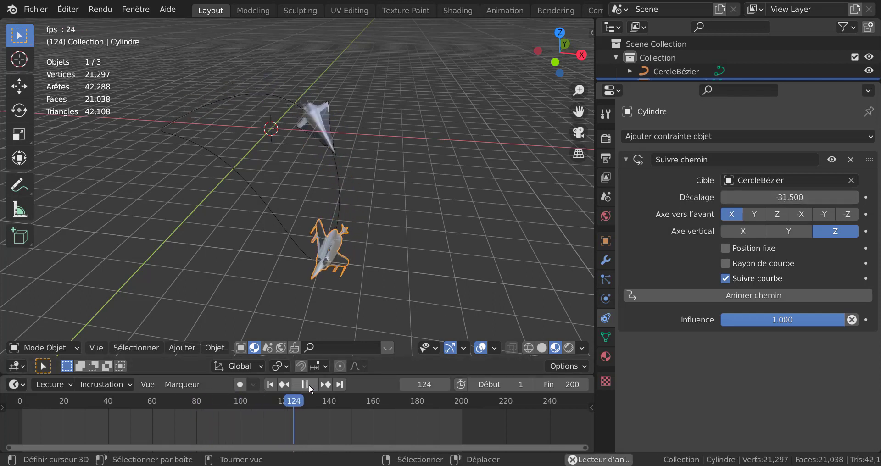
pyautogui.click(431, 265)
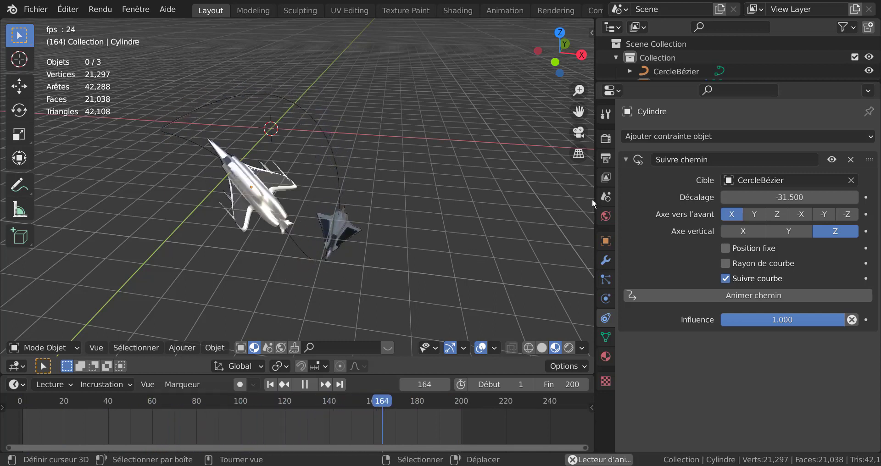
# - Widen the 3D view and make the timeline taller, then stop playback and return to frame 0
pyautogui.moveTo(595, 196); pyautogui.dragTo(718, 197)
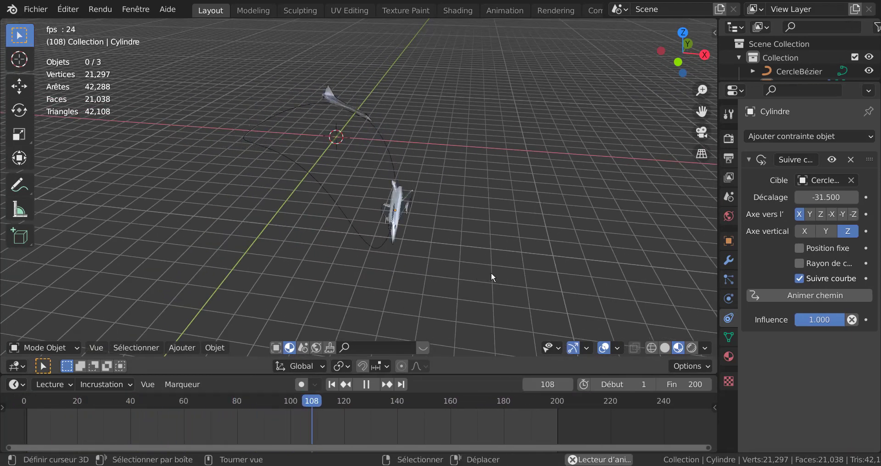
pyautogui.moveTo(455, 375); pyautogui.dragTo(456, 318)
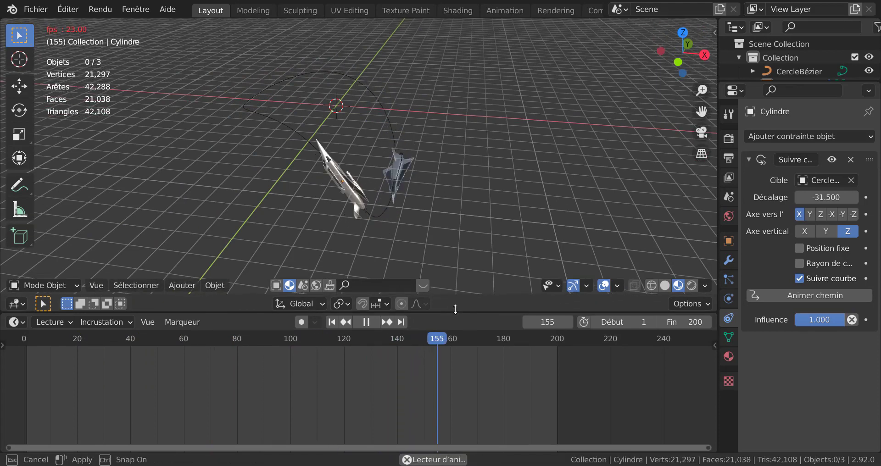
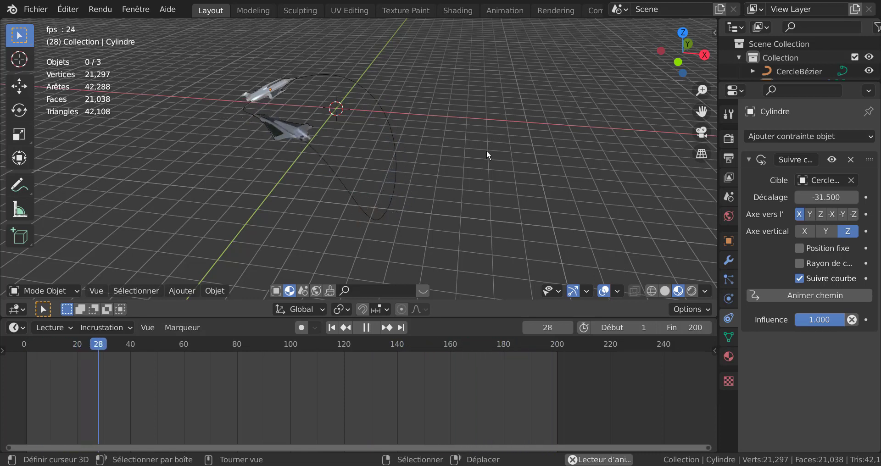
pyautogui.click(366, 328)
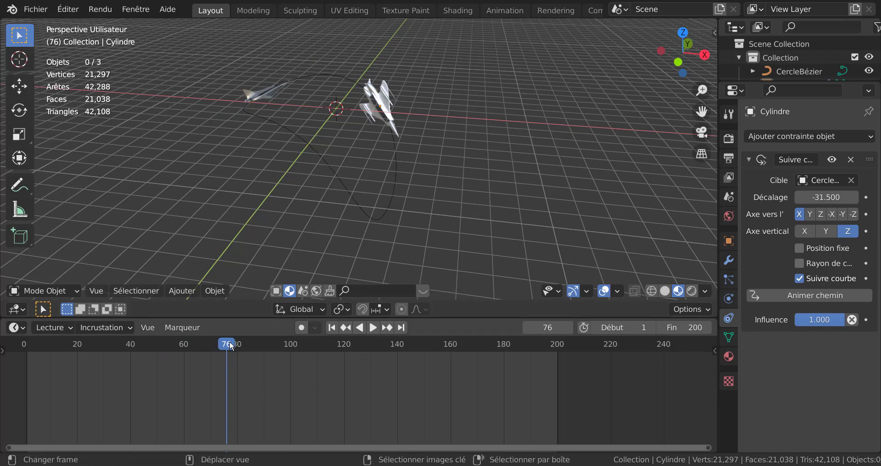
pyautogui.moveTo(231, 346); pyautogui.dragTo(6, 352)
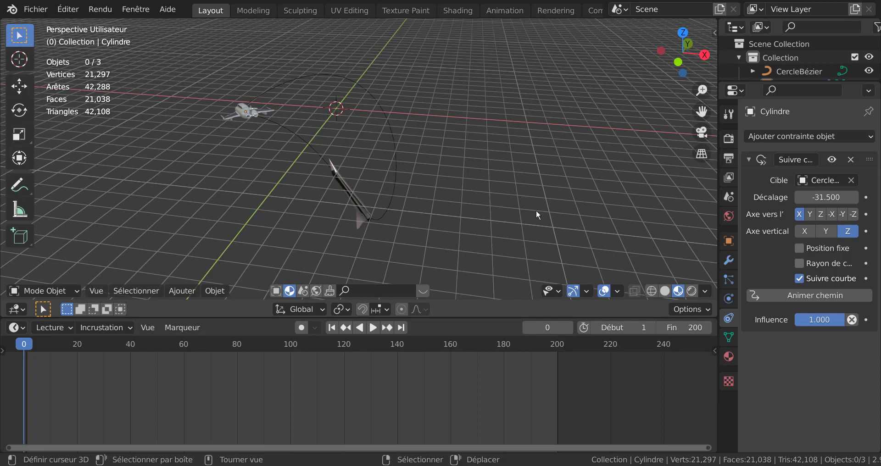
# - Switch to the dossier jet svm6 folder in File Explorer, preview the Ambiance confrontation audio file and close the player
pyautogui.hotkey('alt', 'Tab')
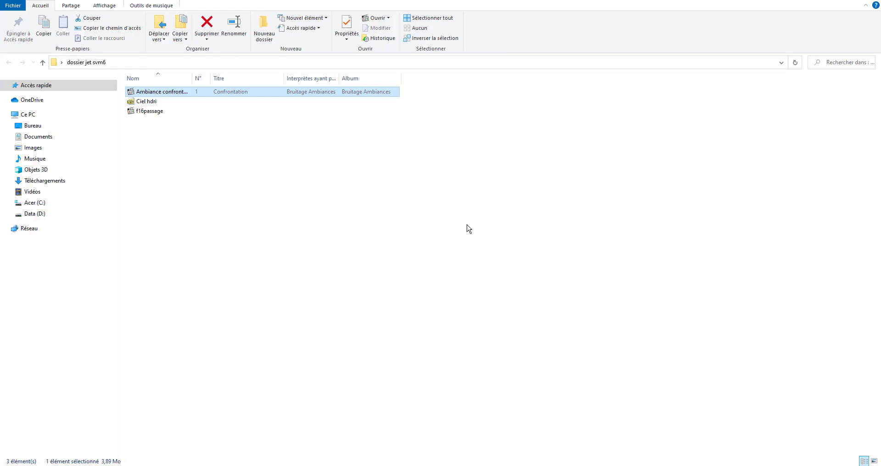
pyautogui.click(150, 95)
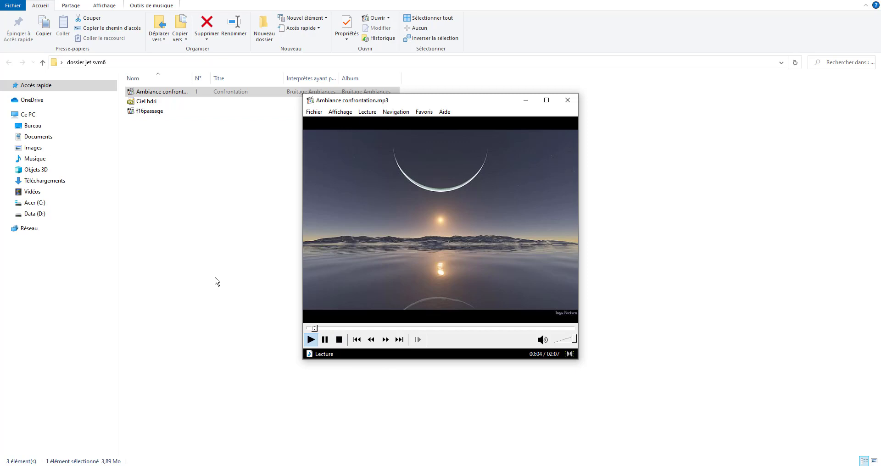
pyautogui.click(569, 101)
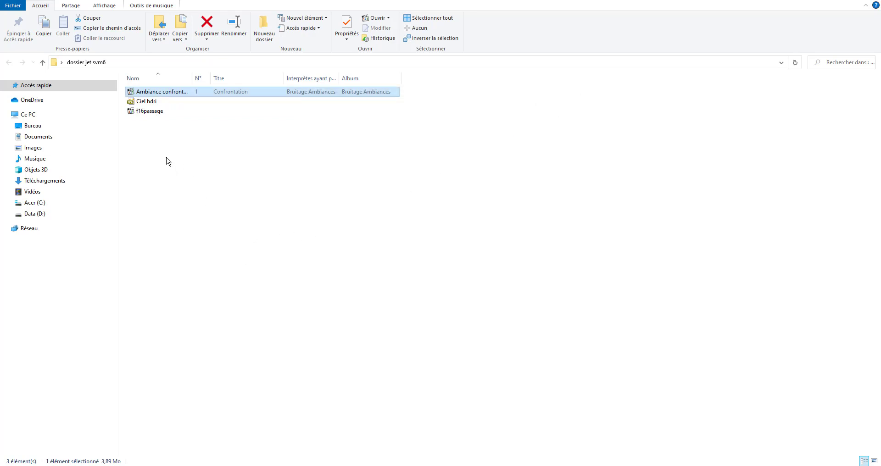
# - Preview the Ciel hdri sky image from the folder and switch back to Blender
pyautogui.click(147, 101)
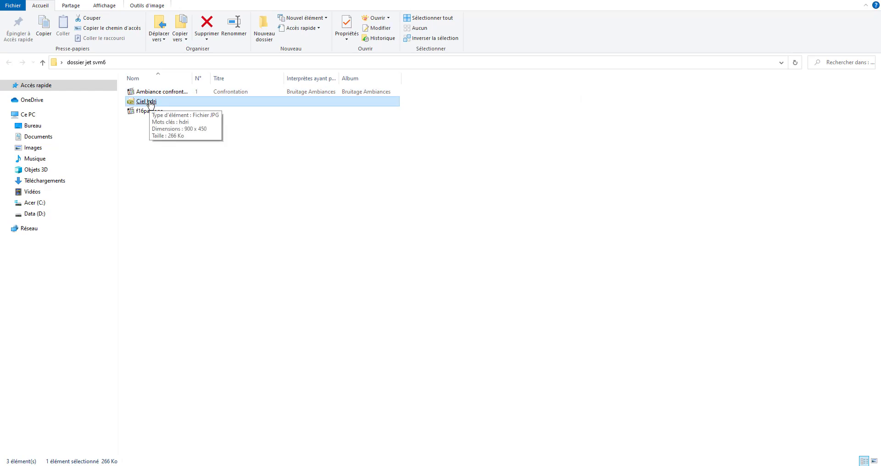
pyautogui.doubleClick(149, 102)
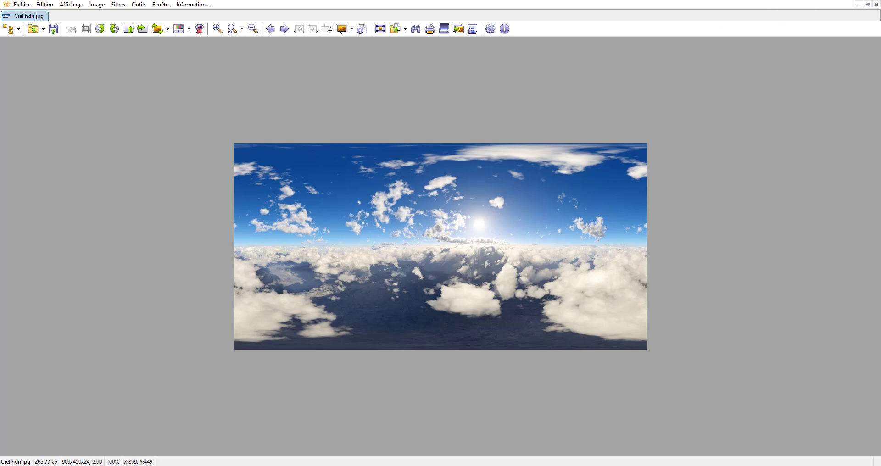
pyautogui.moveTo(663, 465)
pyautogui.click(659, 433)
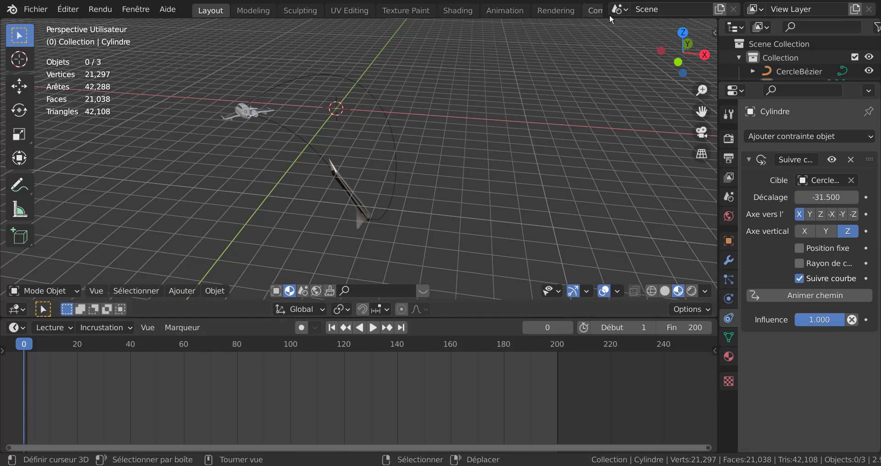
# - Add a Video Editing workspace from the Video Editing workspace templates
pyautogui.scroll(-5, 596, 12)
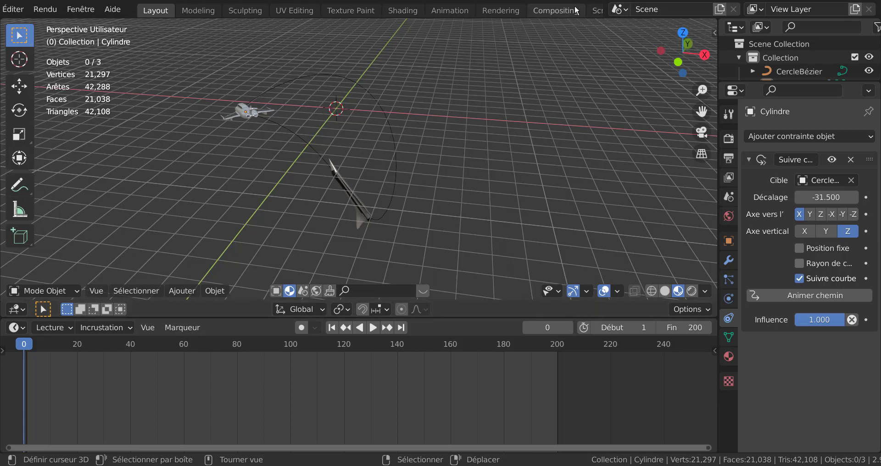
pyautogui.scroll(-3, 576, 12)
pyautogui.scroll(3, 576, 12)
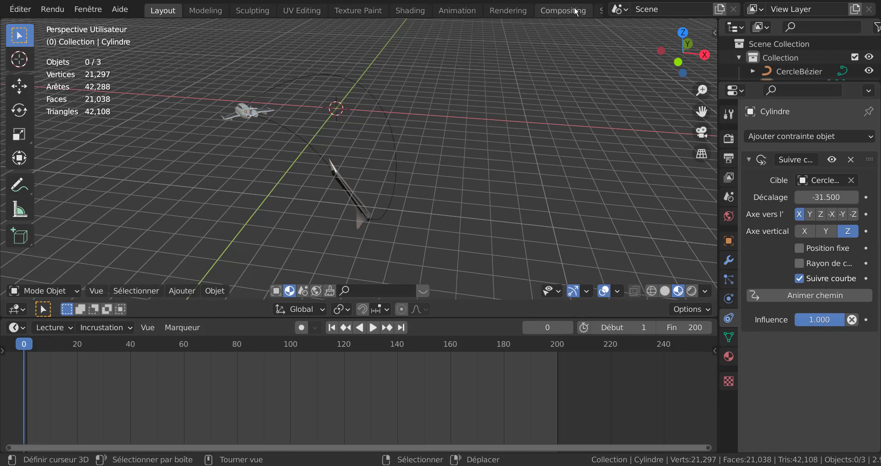
pyautogui.scroll(-3, 576, 12)
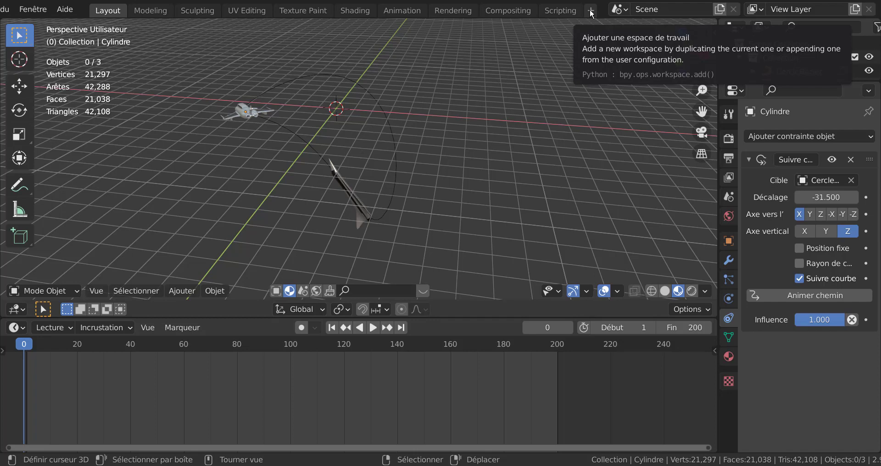
pyautogui.click(591, 11)
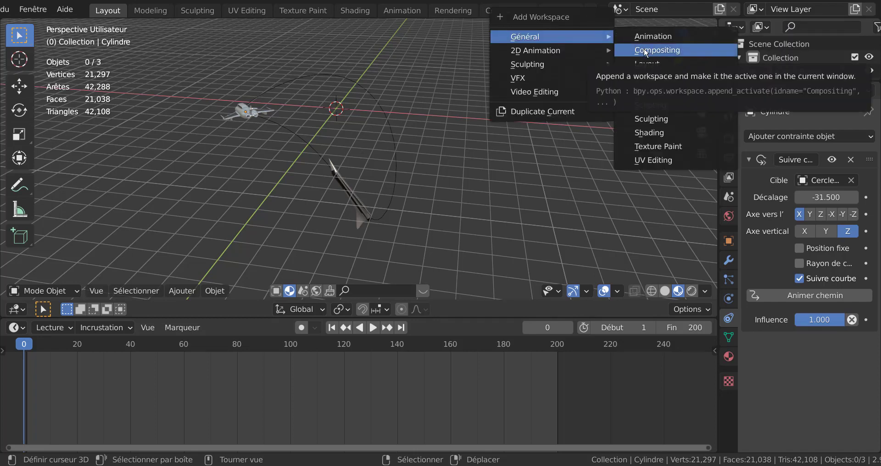
pyautogui.moveTo(566, 93)
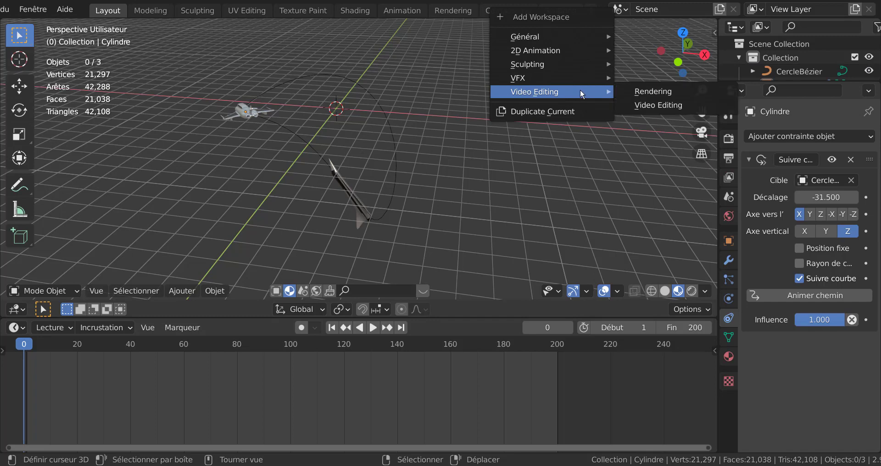
pyautogui.click(657, 104)
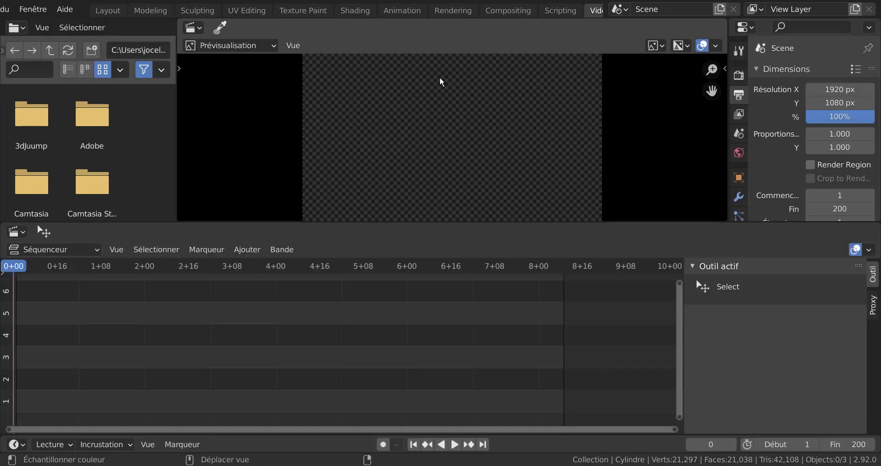
# - Set the sequencer's current frame to 1 and return to the Layout workspace
pyautogui.press('Home')
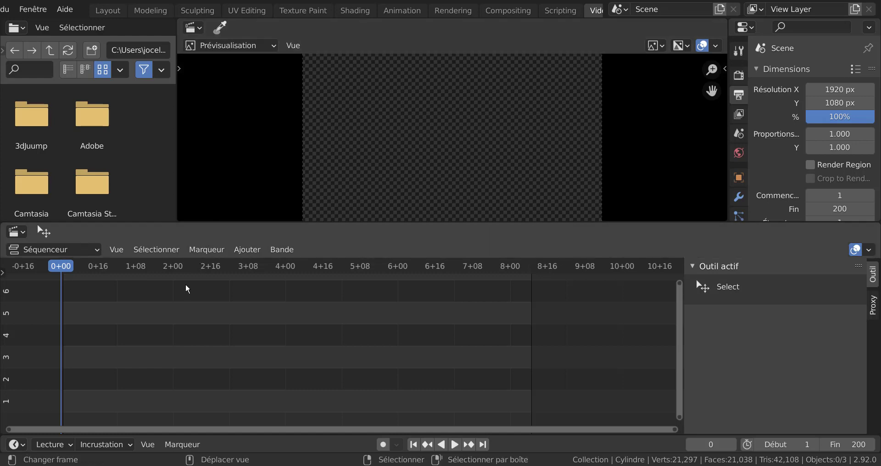
pyautogui.click(246, 250)
pyautogui.press('space')
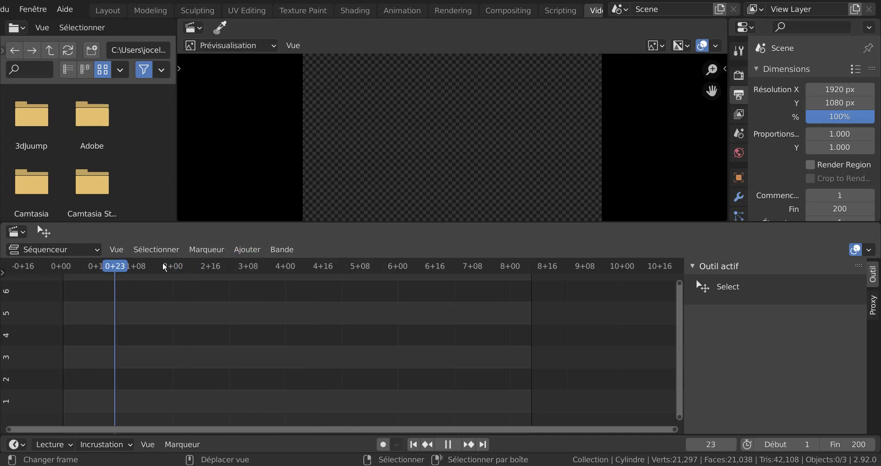
pyautogui.moveTo(159, 266); pyautogui.dragTo(63, 289)
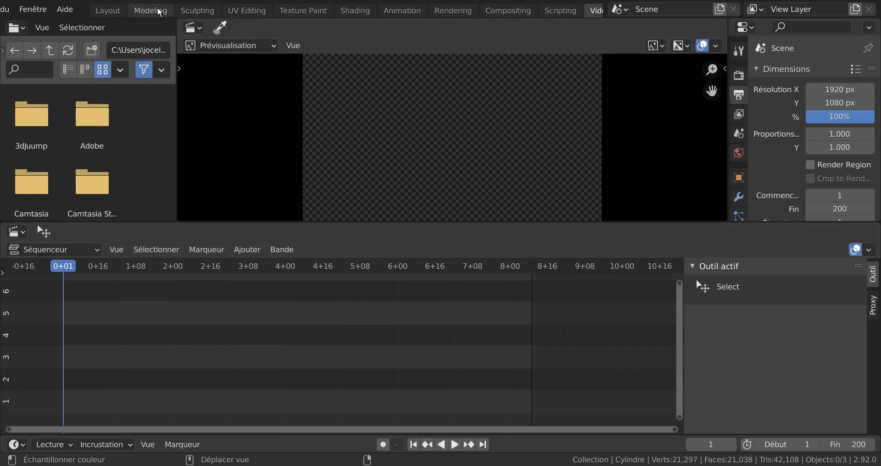
pyautogui.click(118, 10)
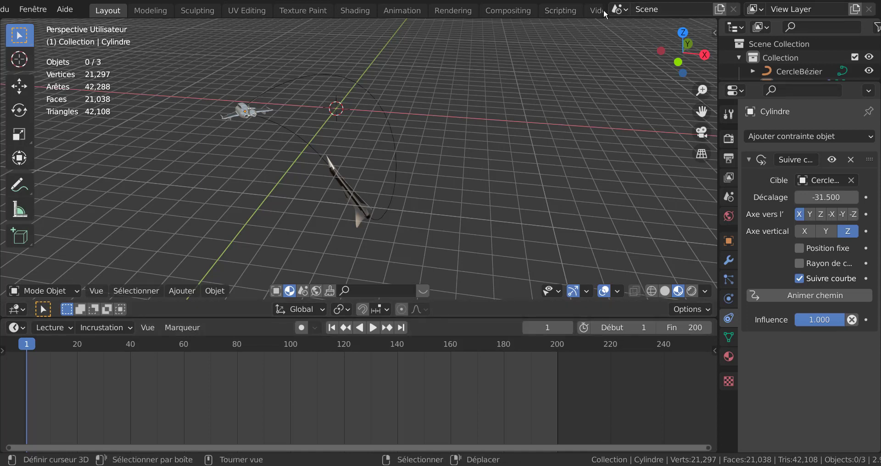
# - Add another Video Editing workspace from the Video Editing workspace templates
pyautogui.scroll(-3, 601, 8)
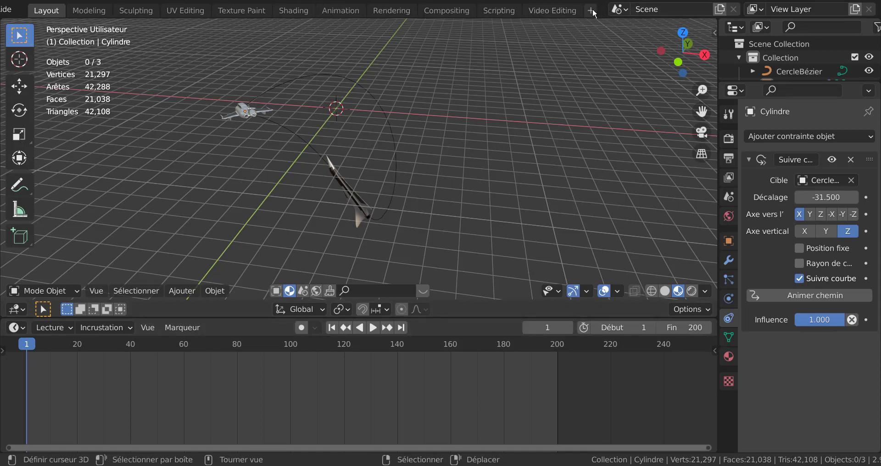
pyautogui.click(592, 8)
pyautogui.moveTo(586, 91)
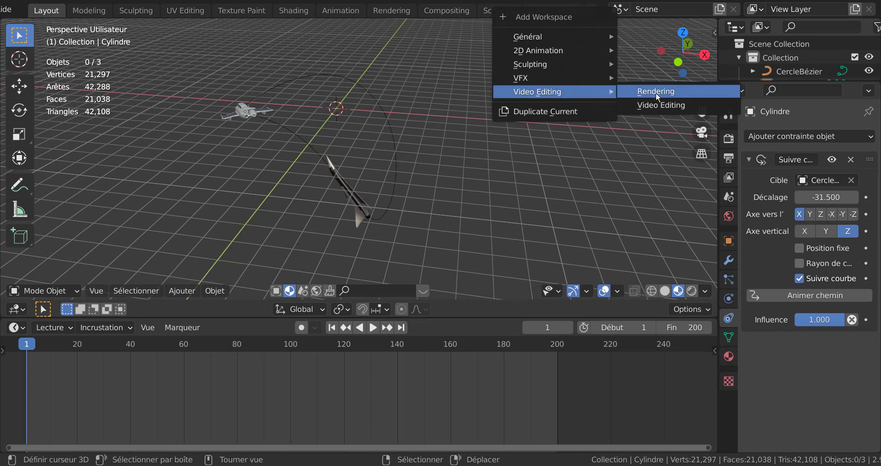
pyautogui.click(660, 105)
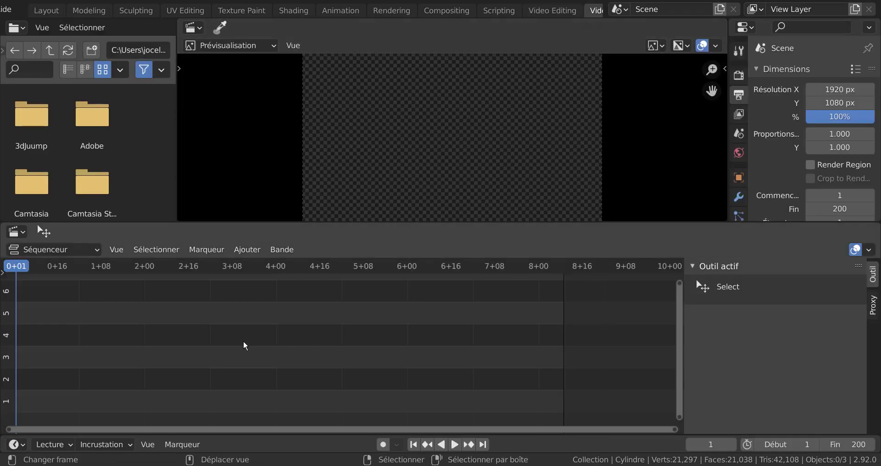
# - Start adding a sound strip to the sequencer and browse to the Desktop folder
pyautogui.click(242, 254)
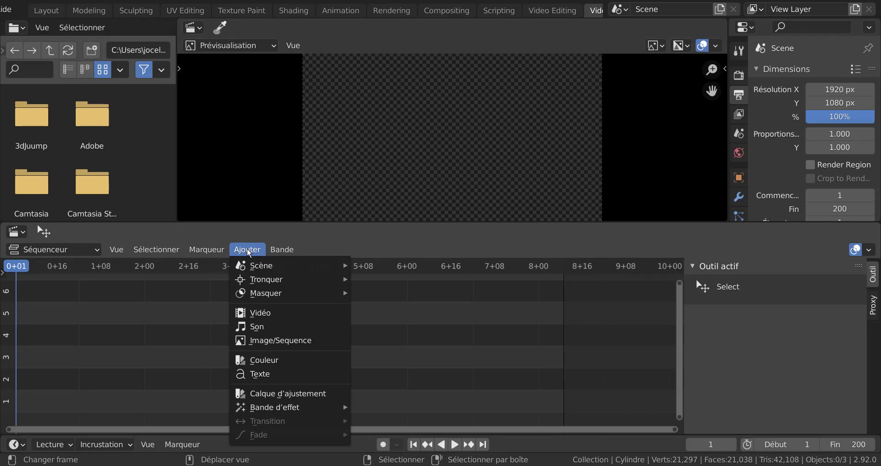
pyautogui.click(254, 327)
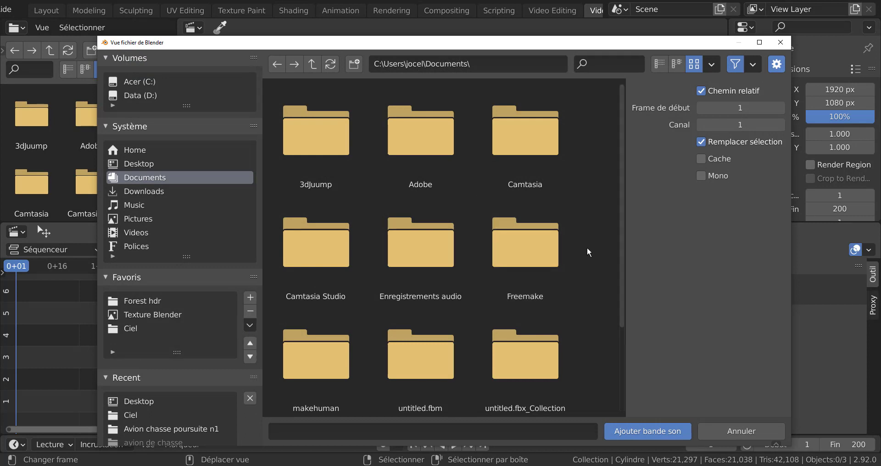
pyautogui.scroll(-5, 621, 224)
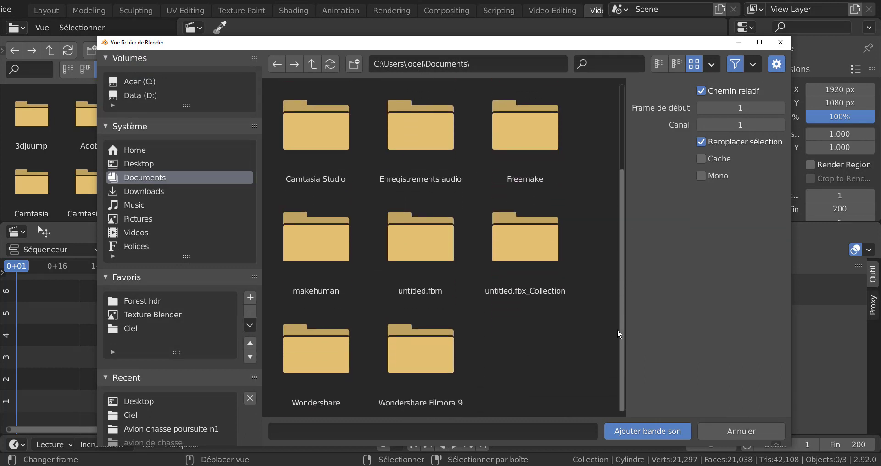
pyautogui.scroll(2, 616, 311)
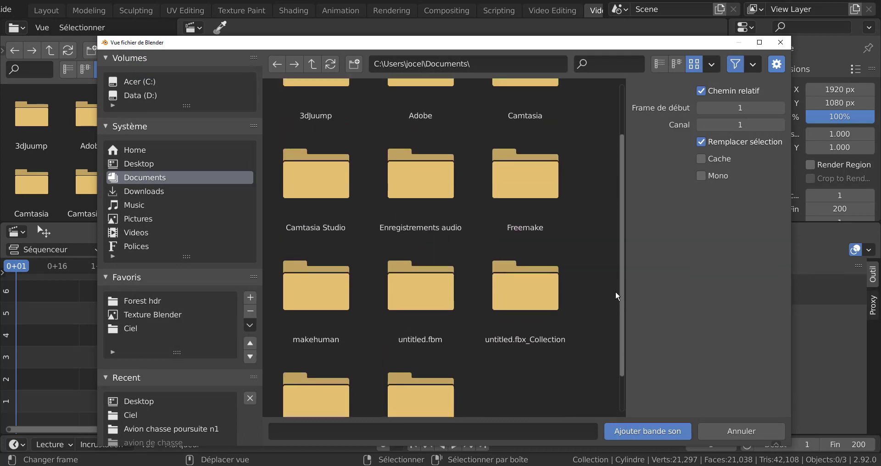
pyautogui.click(137, 165)
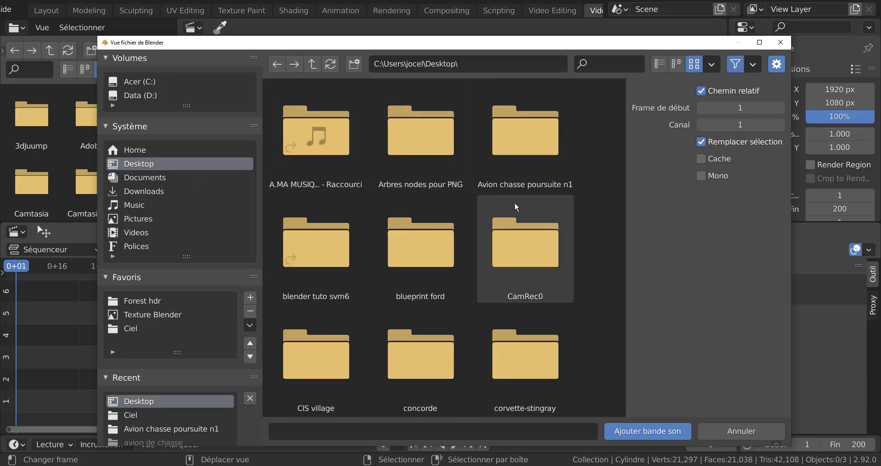
# - Find Ambiance confrontation.mp3 in the Desktop folder and add it as a sound strip starting at frame 1 on channel 1
pyautogui.scroll(-5, 602, 255)
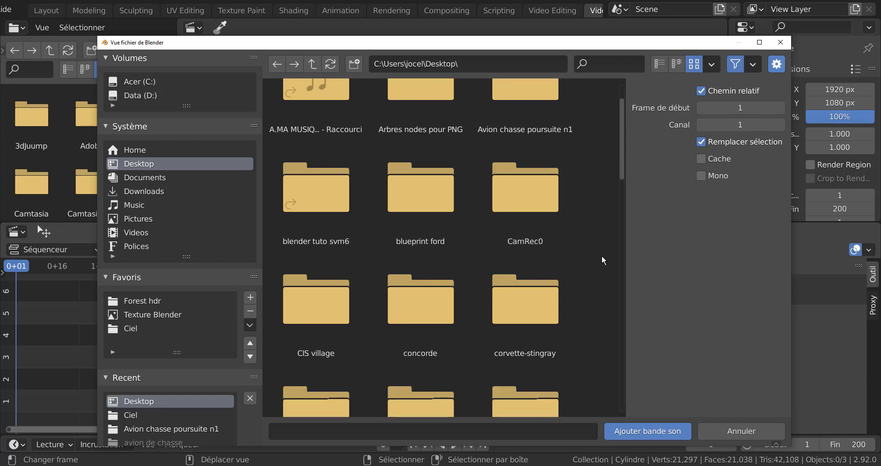
pyautogui.scroll(-2, 601, 256)
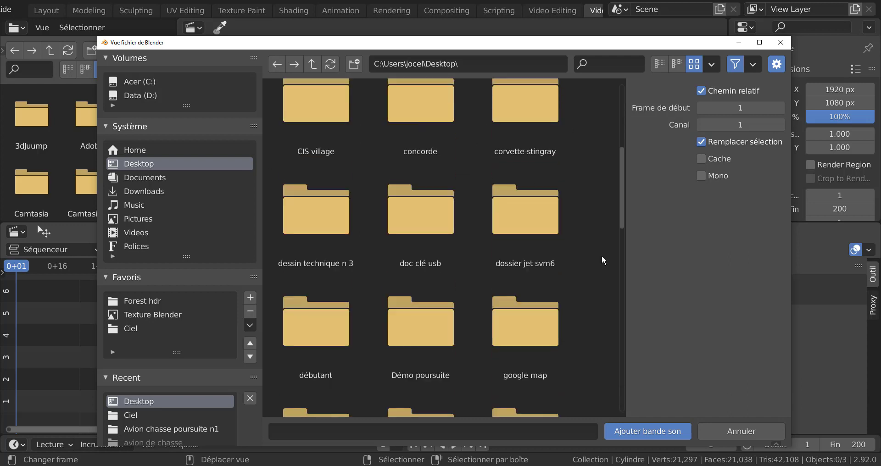
pyautogui.scroll(-3, 602, 256)
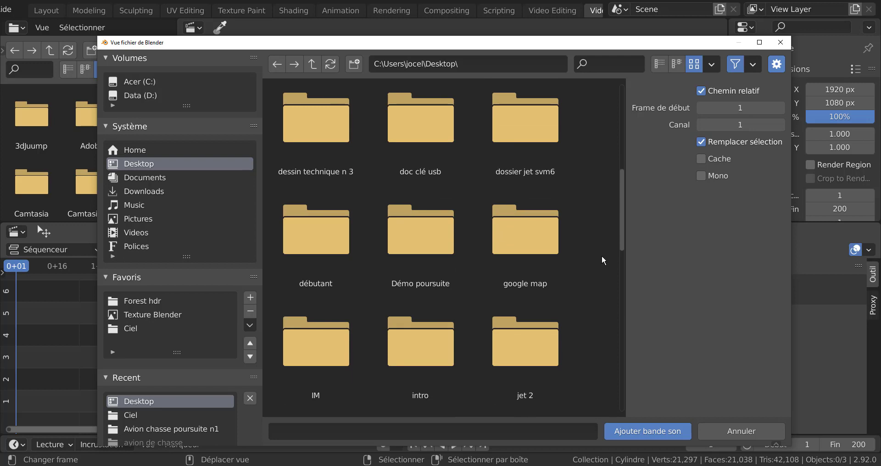
pyautogui.scroll(-6, 602, 260)
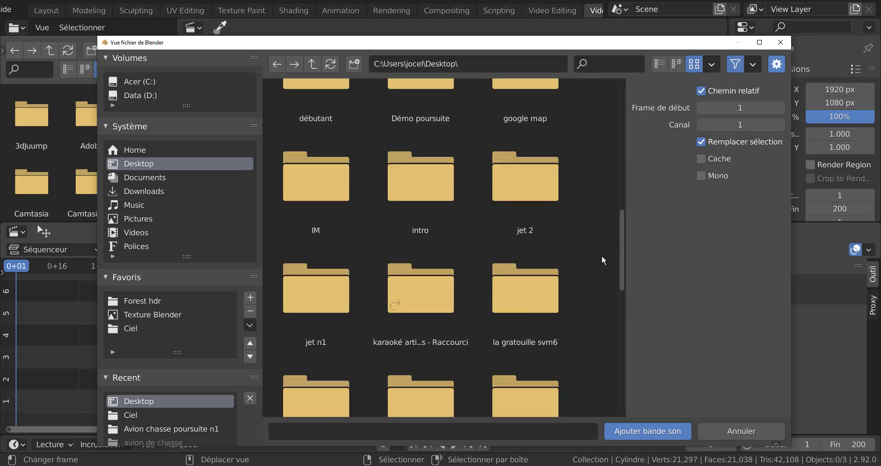
pyautogui.scroll(-5, 602, 259)
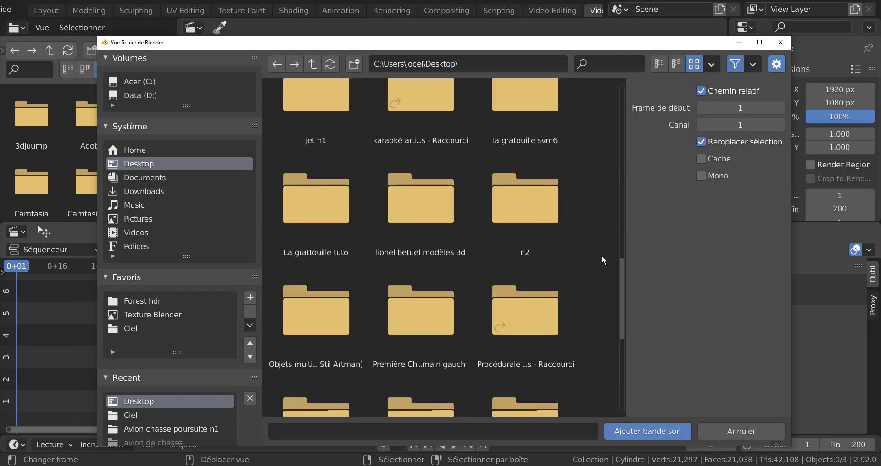
pyautogui.scroll(-2, 601, 260)
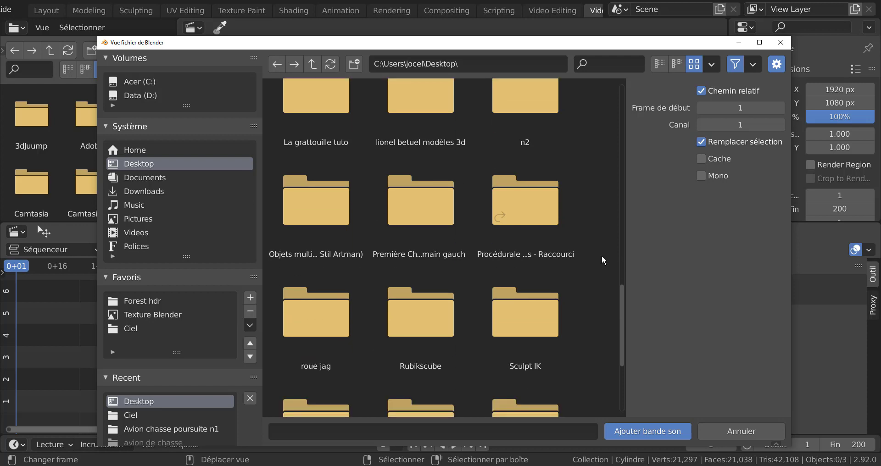
pyautogui.scroll(-2, 602, 260)
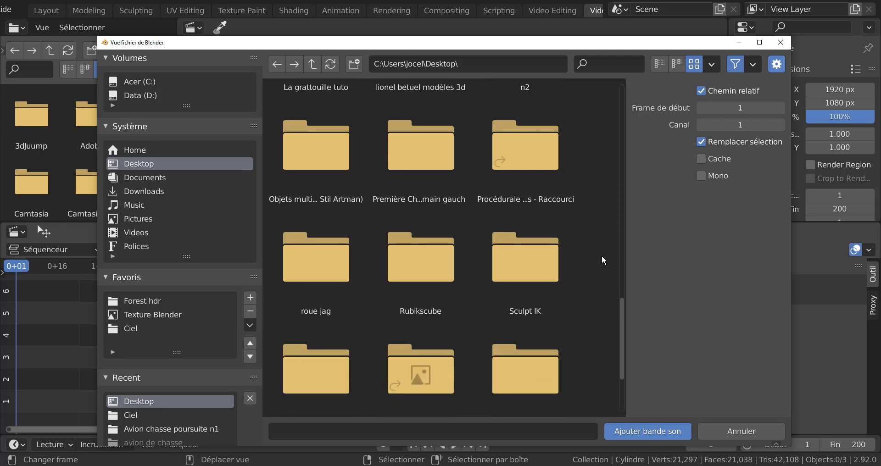
pyautogui.scroll(-2, 602, 265)
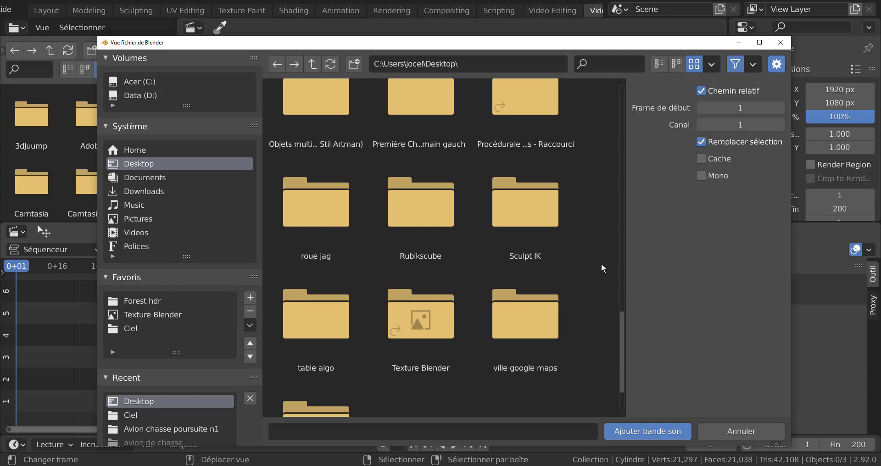
pyautogui.scroll(1, 602, 268)
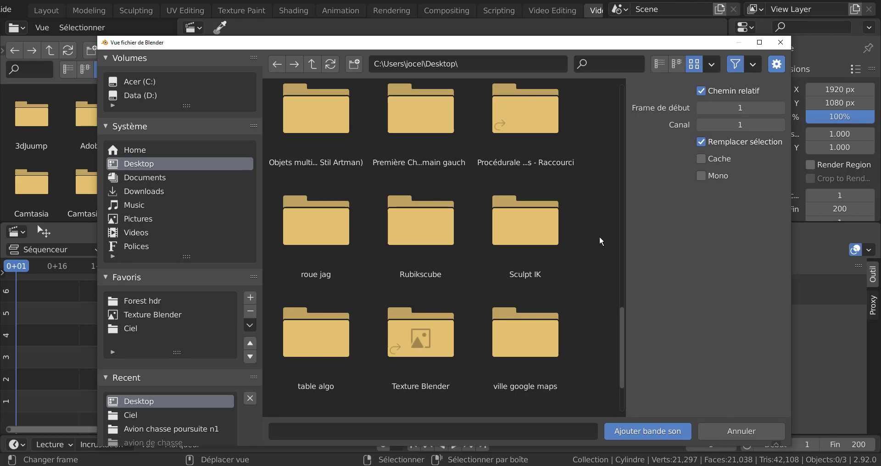
pyautogui.scroll(20, 599, 240)
pyautogui.scroll(-19, 592, 241)
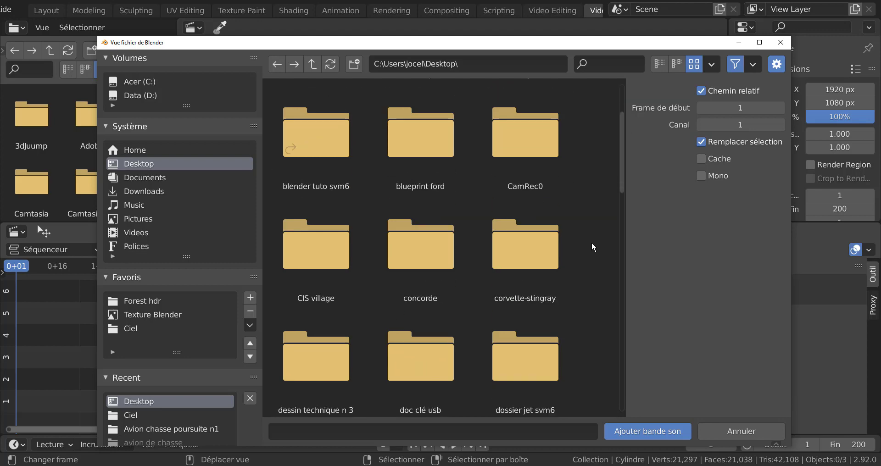
pyautogui.moveTo(624, 216); pyautogui.dragTo(522, 384)
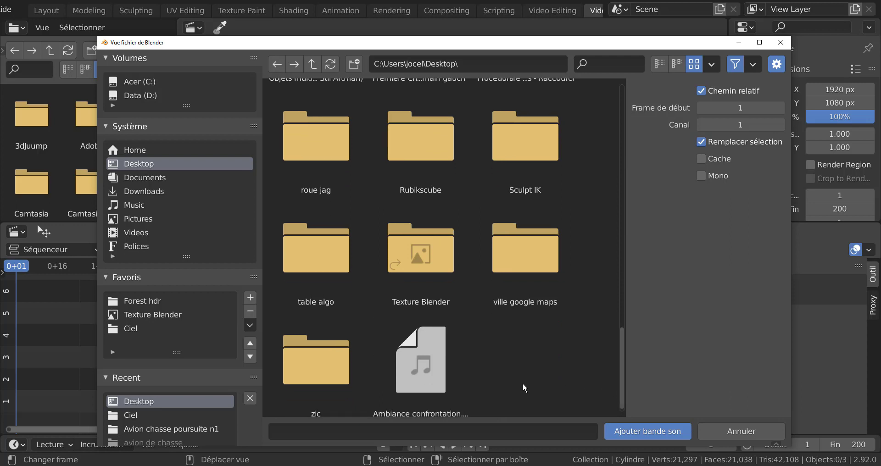
pyautogui.moveTo(620, 348); pyautogui.dragTo(618, 365)
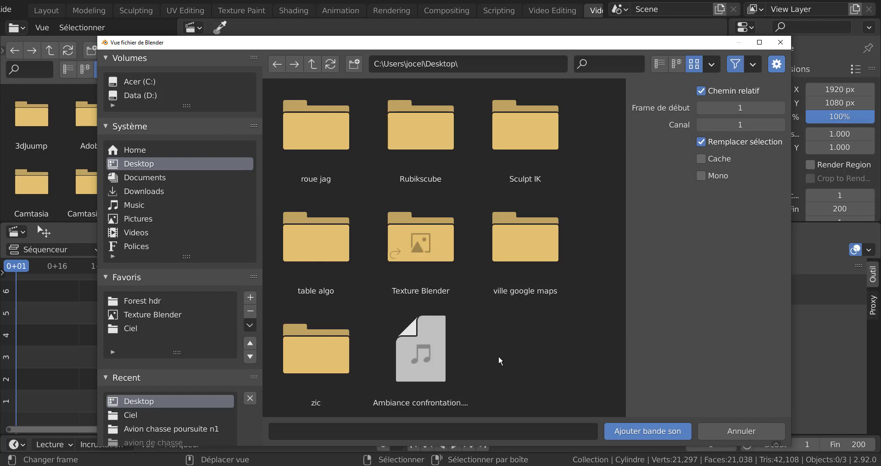
pyautogui.click(423, 347)
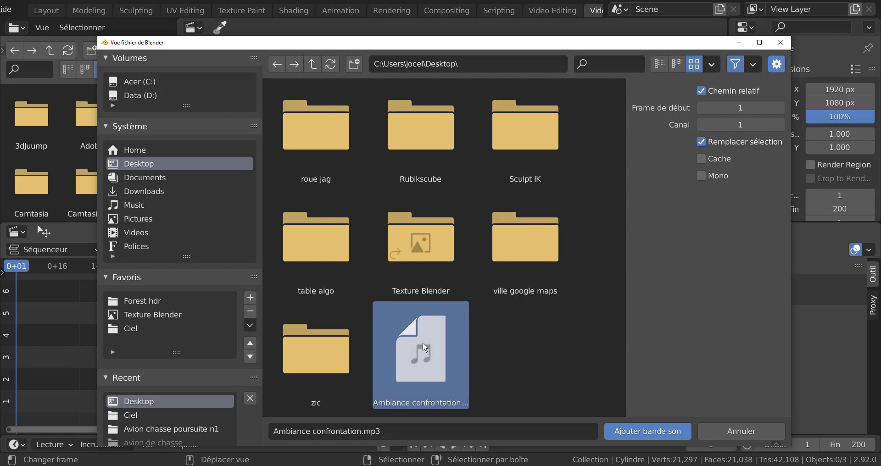
pyautogui.click(647, 432)
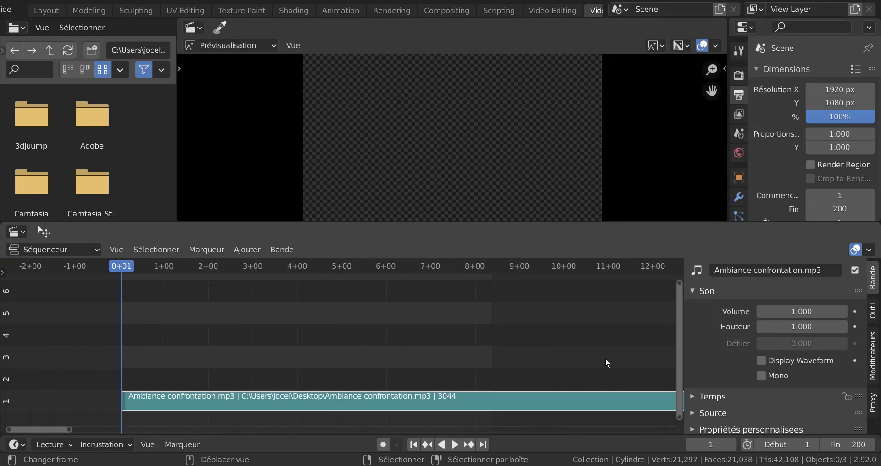
# - Shorten the Ambiance confrontation sound strip roughly by moving its end back to about frame 375
pyautogui.scroll(-3, 605, 358)
pyautogui.scroll(2, 314, 396)
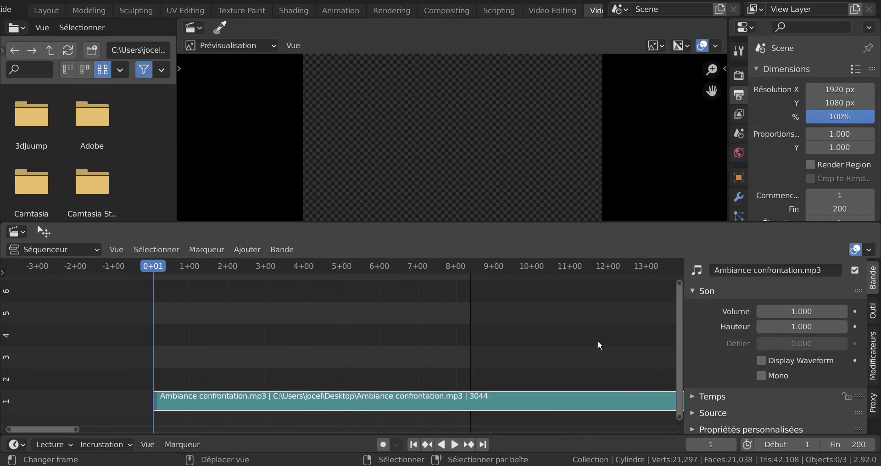
pyautogui.scroll(-6, 598, 343)
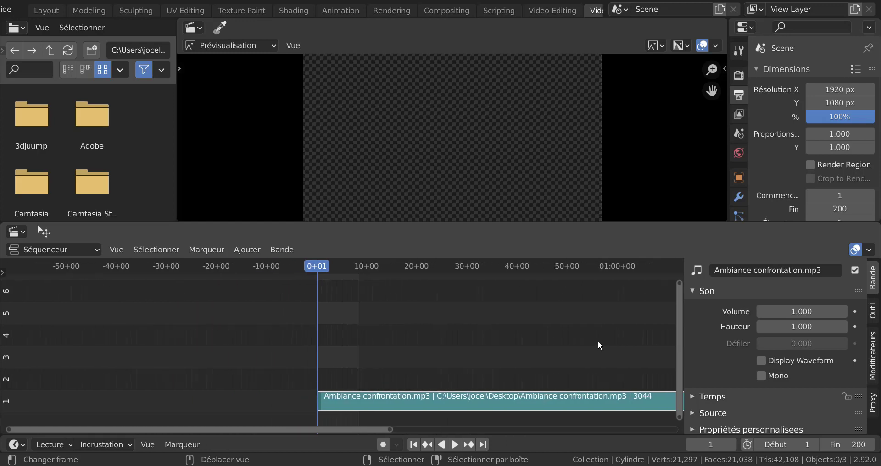
pyautogui.moveTo(598, 340)
pyautogui.mouseDown(button='middle')
pyautogui.moveTo(266, 346)
pyautogui.moveTo(326, 317)
pyautogui.mouseUp(button='middle')
pyautogui.moveTo(476, 321); pyautogui.dragTo(421, 318, button='middle')
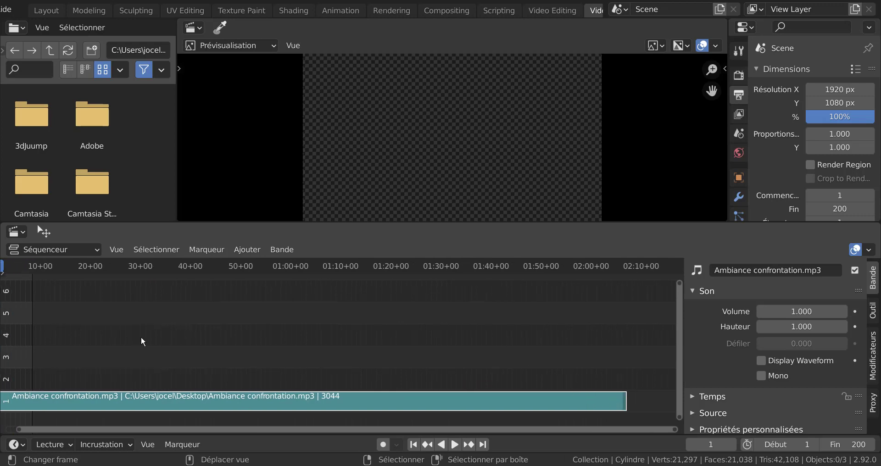
pyautogui.moveTo(141, 343)
pyautogui.mouseDown(button='middle')
pyautogui.moveTo(255, 318)
pyautogui.moveTo(200, 321)
pyautogui.mouseUp(button='middle')
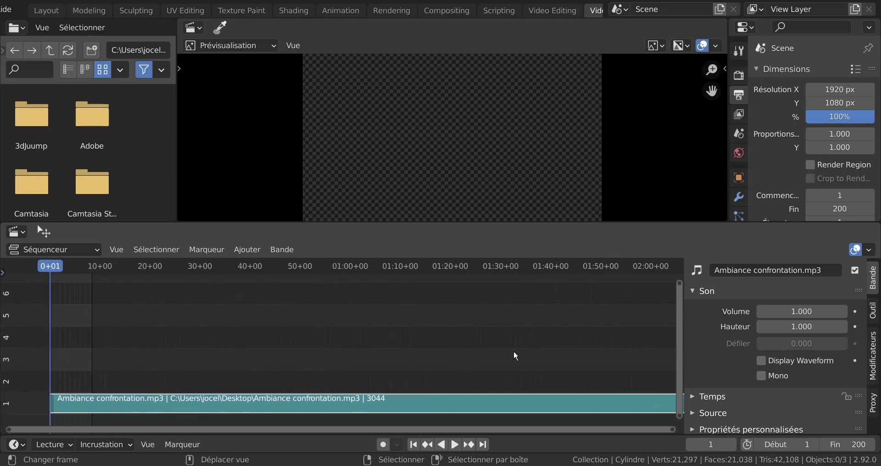
pyautogui.moveTo(515, 356); pyautogui.dragTo(453, 335, button='middle')
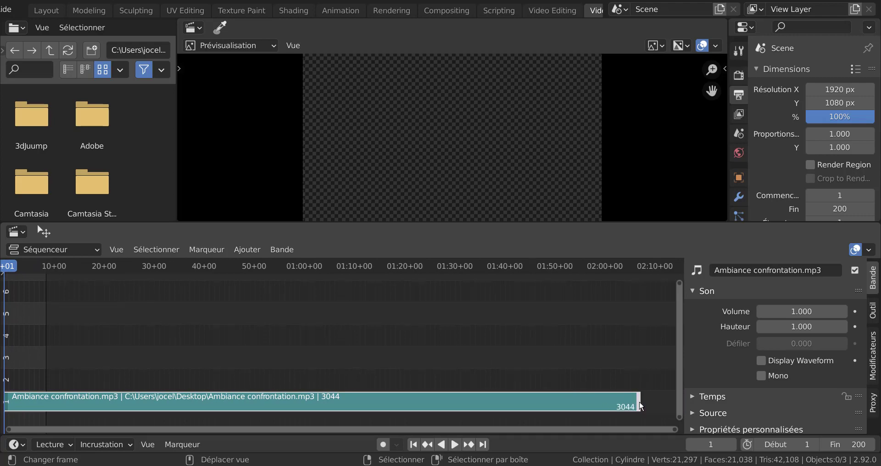
pyautogui.moveTo(641, 406); pyautogui.dragTo(84, 415)
# - Trim the end of the sound strip to frame 200 to match the end of the animation range
pyautogui.moveTo(272, 326); pyautogui.dragTo(531, 293, button='middle')
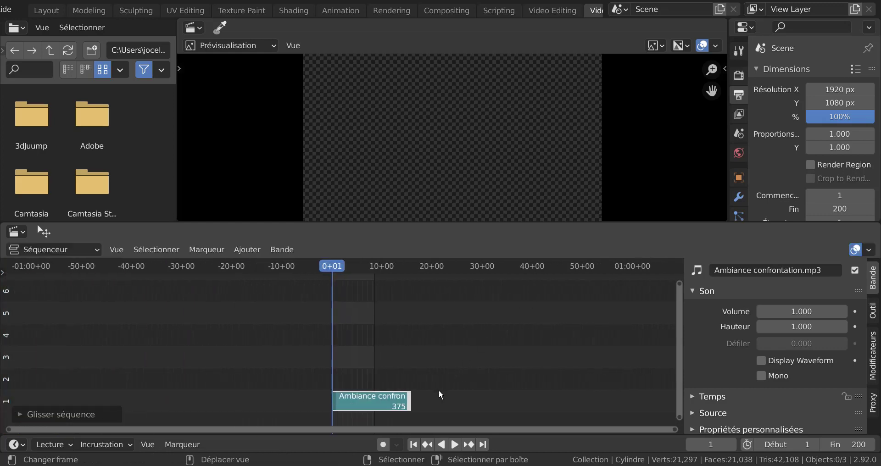
pyautogui.scroll(8, 430, 382)
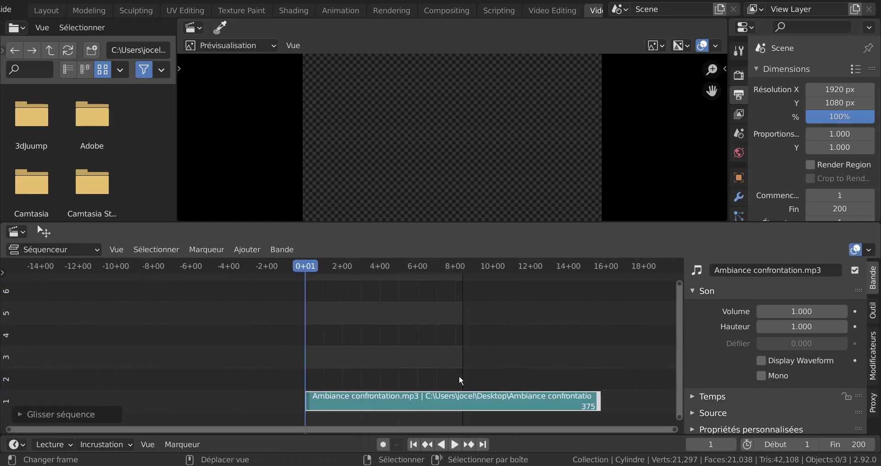
pyautogui.moveTo(449, 340); pyautogui.dragTo(347, 344, button='middle')
pyautogui.scroll(5, 347, 347)
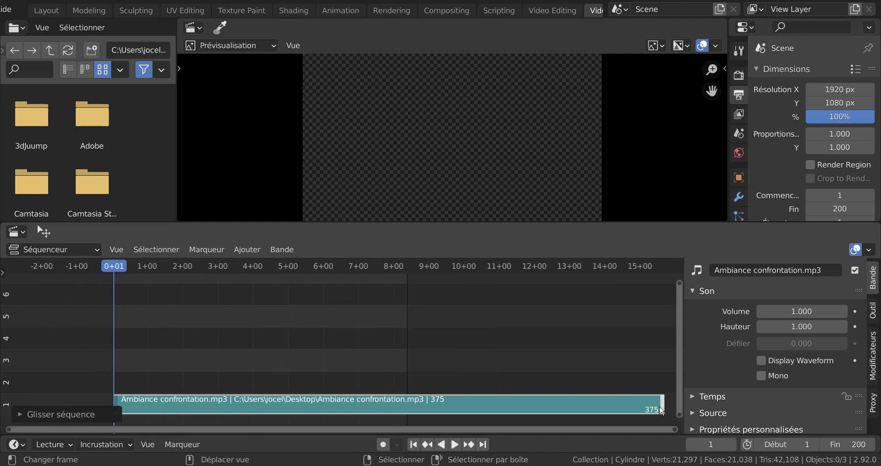
pyautogui.moveTo(662, 405); pyautogui.dragTo(405, 419)
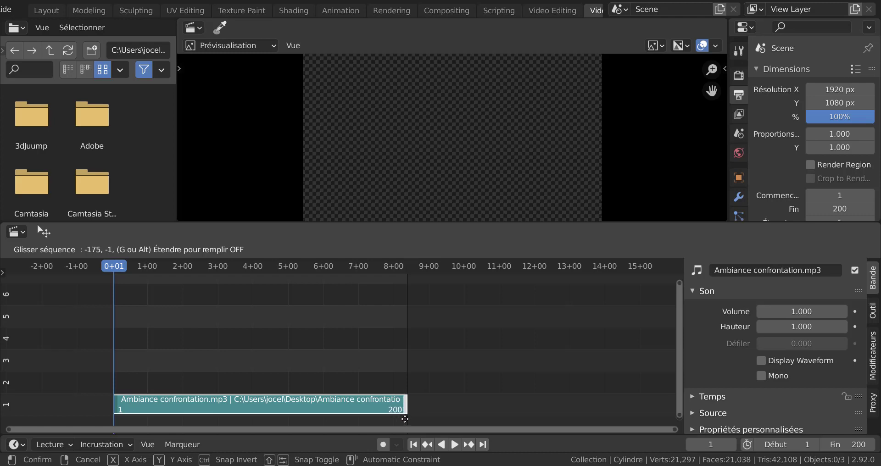
pyautogui.moveTo(405, 418); pyautogui.dragTo(404, 419)
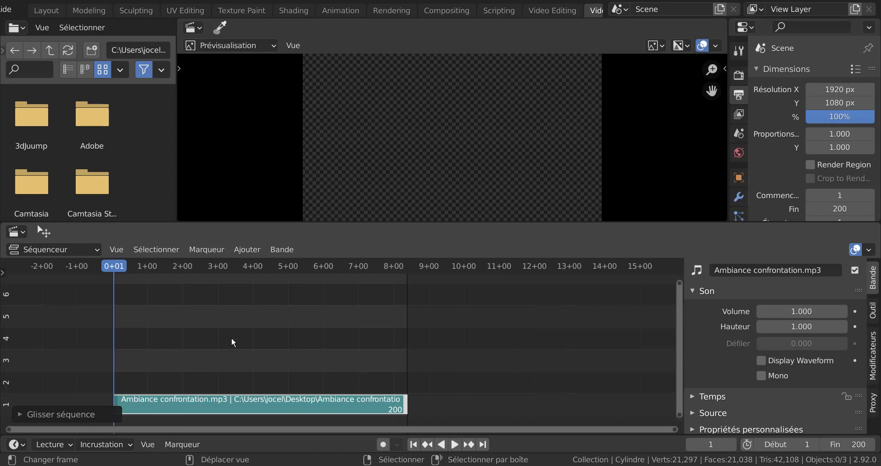
# - Play a short stretch of the trimmed sound, stop playback and set the strip's volume to 0
pyautogui.click(453, 445)
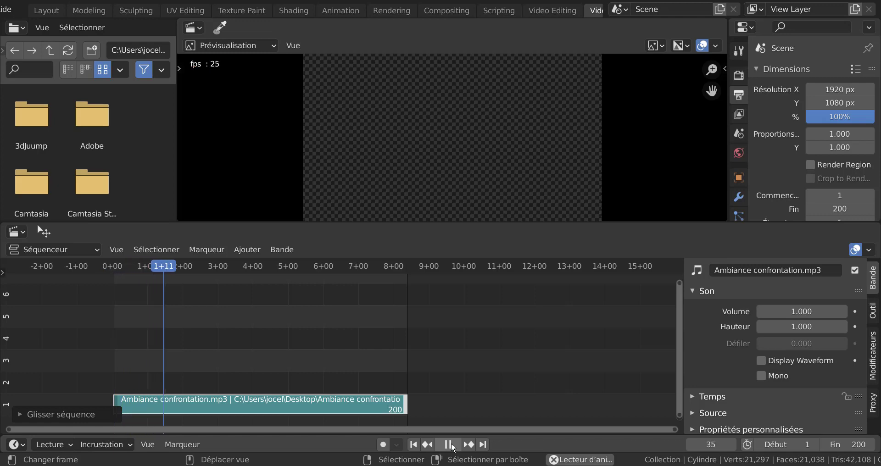
pyautogui.click(452, 445)
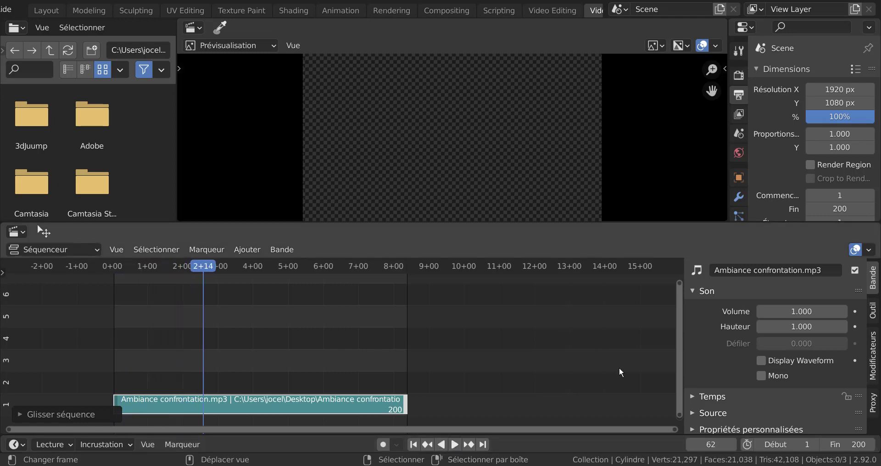
pyautogui.moveTo(802, 311); pyautogui.dragTo(756, 312)
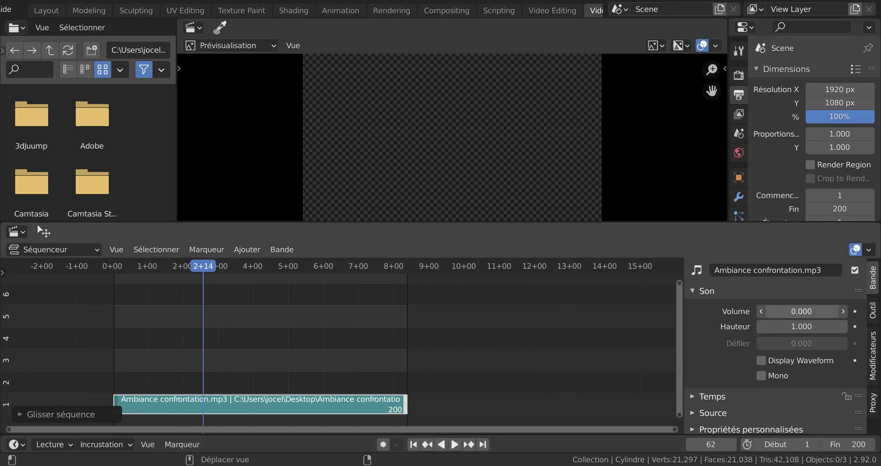
# - Set the volume of the Ambiance confrontation sound strip to 1
pyautogui.click(801, 312)
pyautogui.write('1.8')
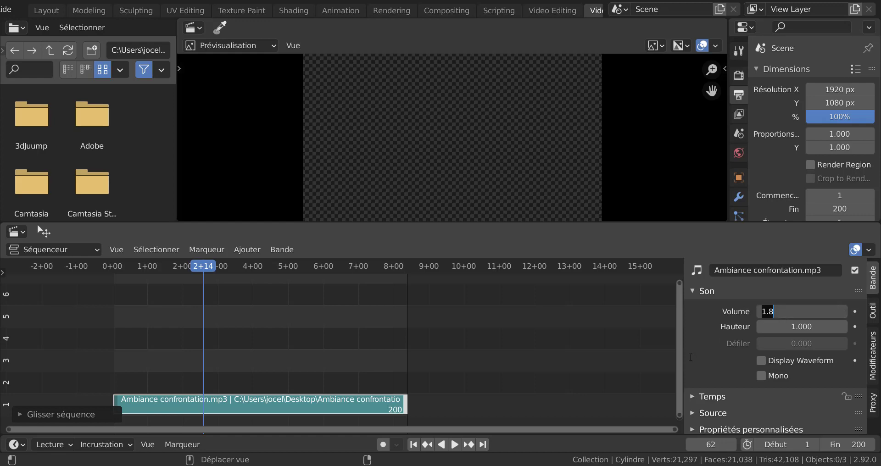
pyautogui.write('1')
pyautogui.press('Return')
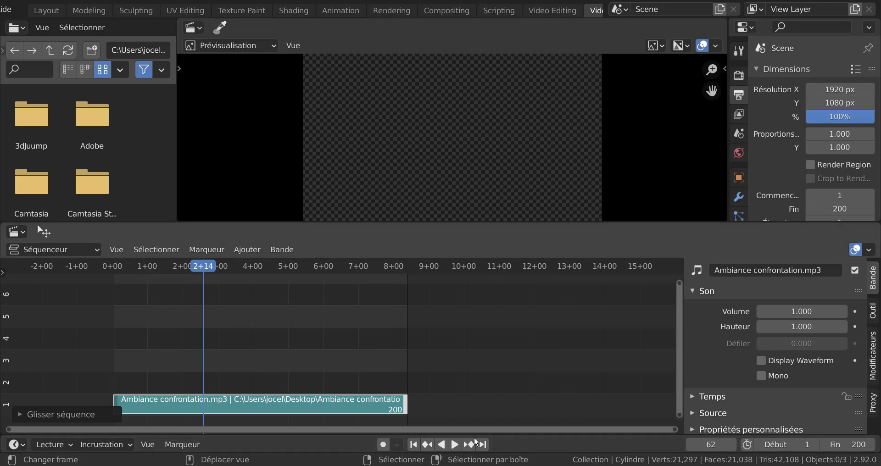
# - Try a Hauteur of 2.1 on the Ambiance confrontation strip during playback, restoring it to 1 before stopping
pyautogui.click(454, 444)
pyautogui.moveTo(789, 327); pyautogui.dragTo(808, 326)
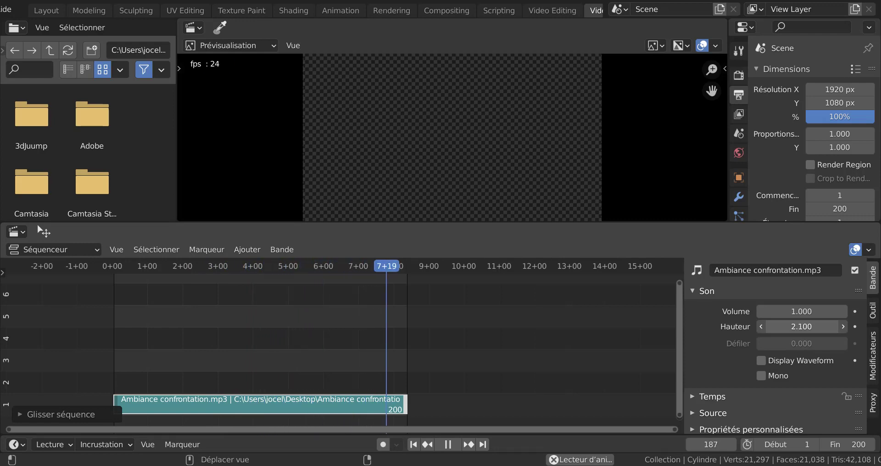
pyautogui.click(801, 326)
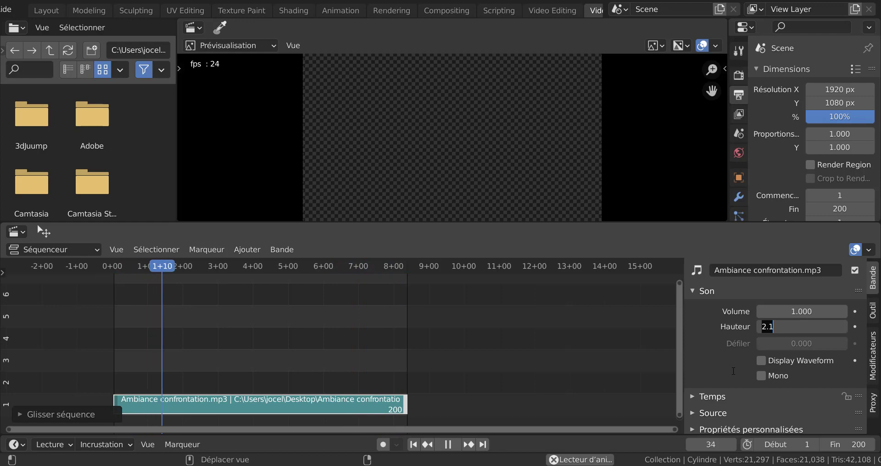
pyautogui.write('1')
pyautogui.press('Return')
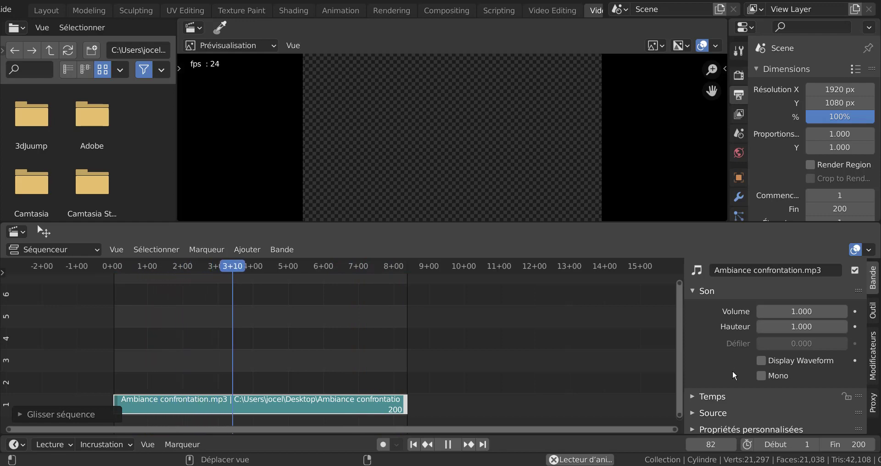
pyautogui.press('space')
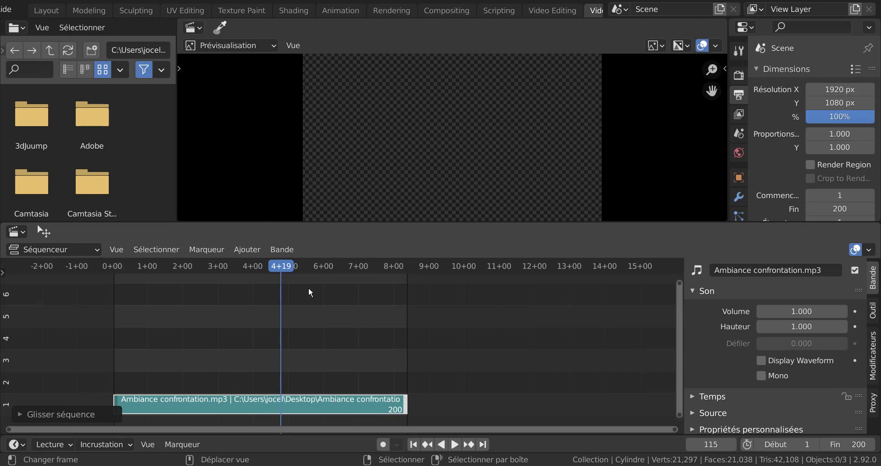
# - Expand the Temps settings of the sound strip and examine its start, duration and offset fields
pyautogui.scroll(-1, 755, 343)
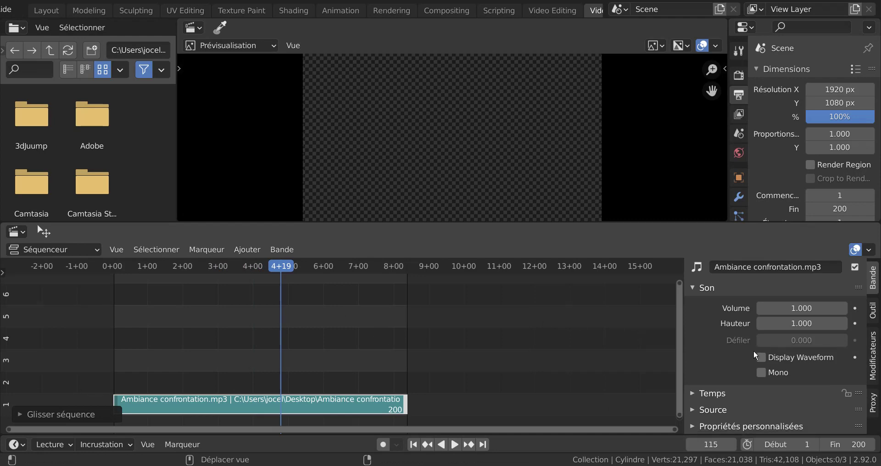
pyautogui.click(692, 395)
pyautogui.scroll(-5, 727, 364)
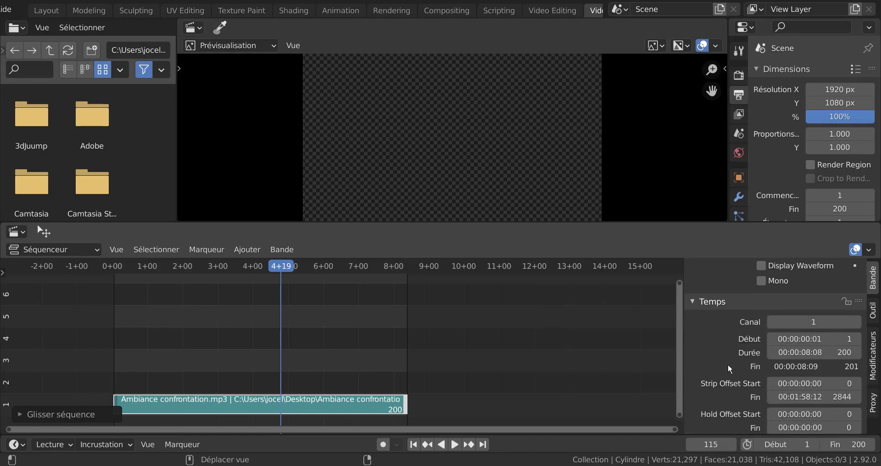
pyautogui.scroll(-2, 727, 364)
pyautogui.scroll(-1, 723, 361)
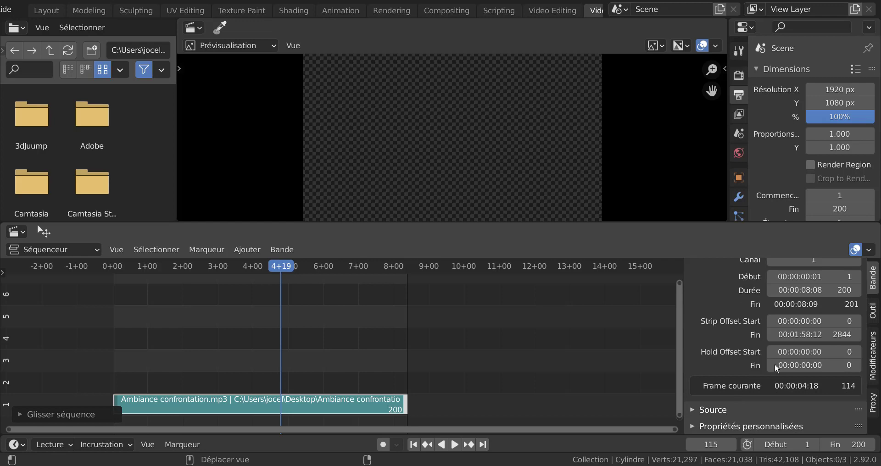
pyautogui.scroll(8, 760, 392)
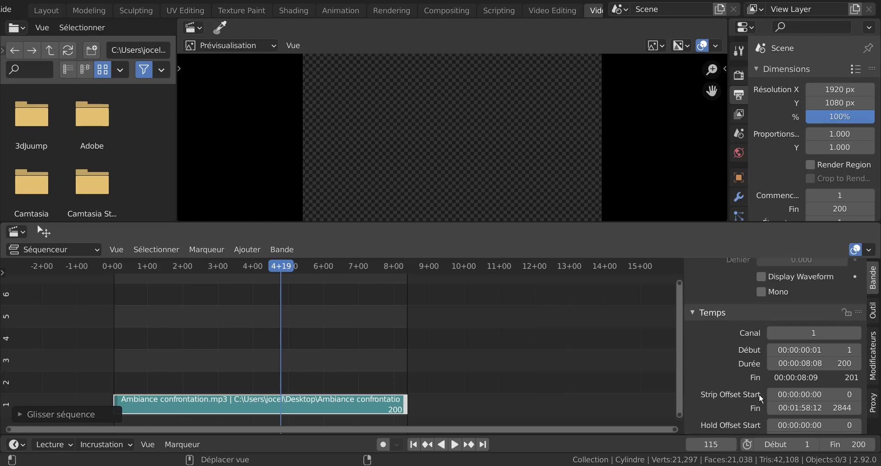
pyautogui.scroll(1, 760, 390)
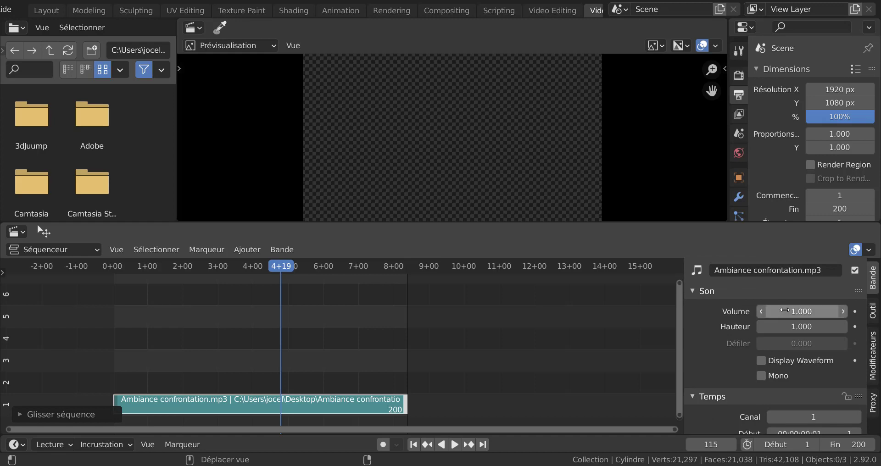
# - Try a volume of 8.8 on the Ambiance confrontation strip and restore it to 1
pyautogui.moveTo(784, 311); pyautogui.dragTo(829, 311)
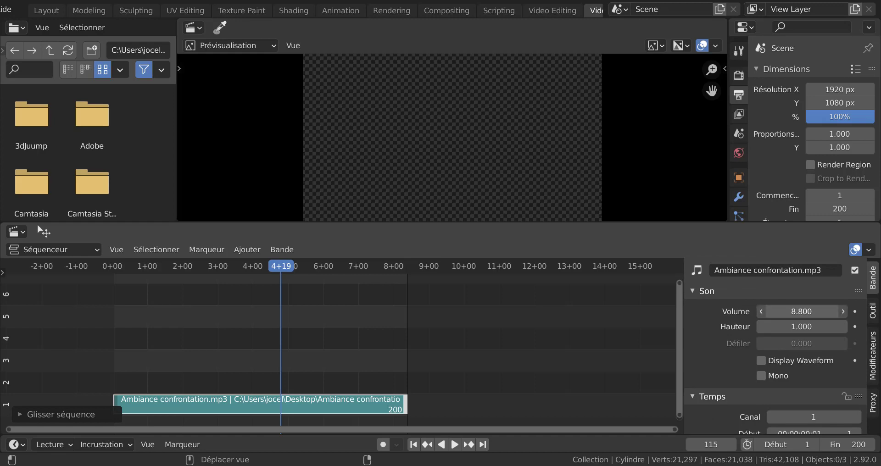
pyautogui.click(829, 312)
pyautogui.write('1')
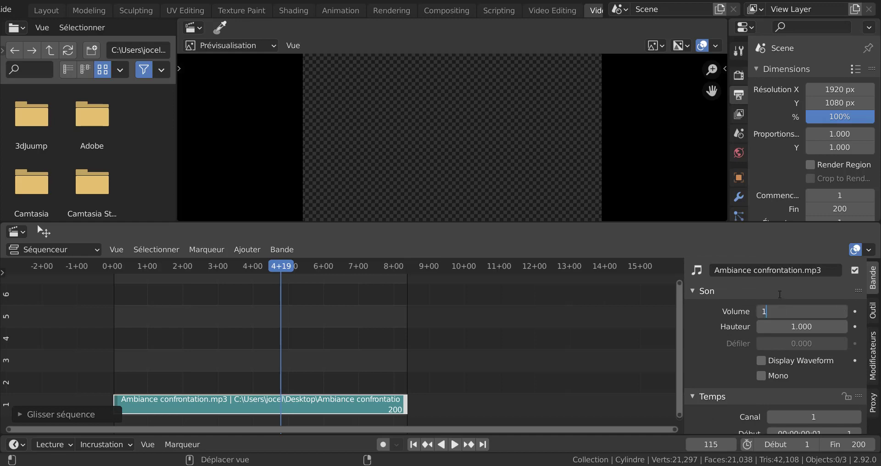
pyautogui.press('Return')
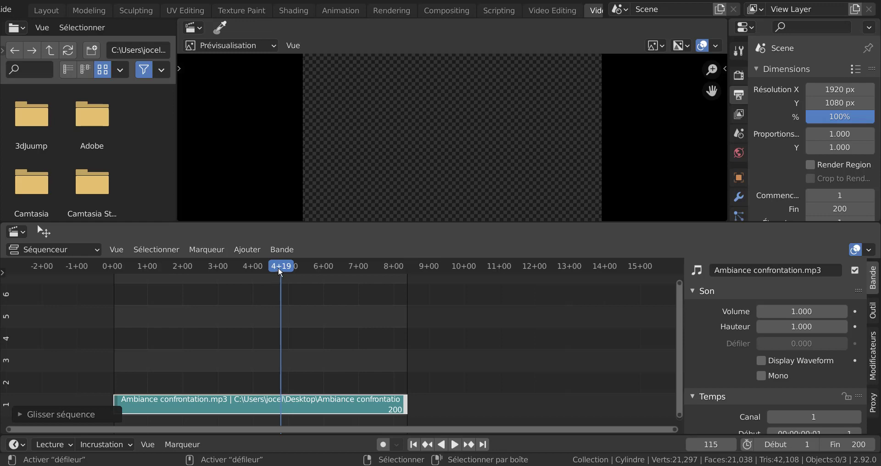
# - Return the playhead to frame 1 and add f16passage.mp3 from the Desktop folder as a second sound strip starting there
pyautogui.moveTo(152, 282); pyautogui.dragTo(107, 291)
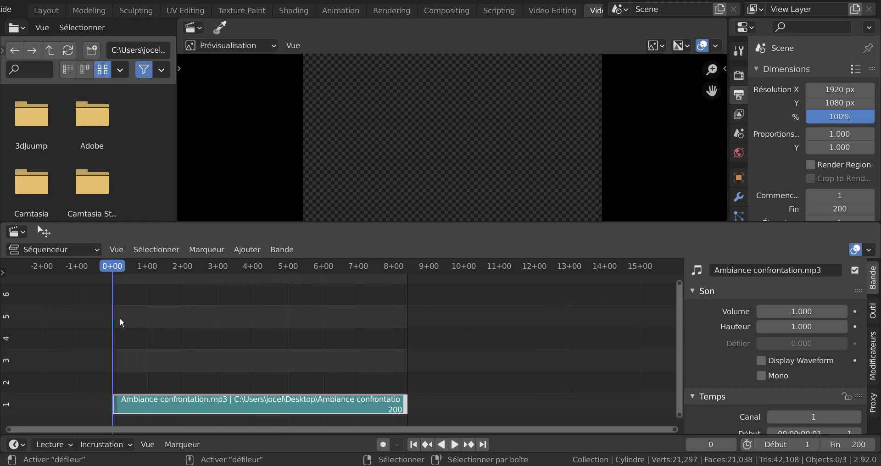
pyautogui.press('space')
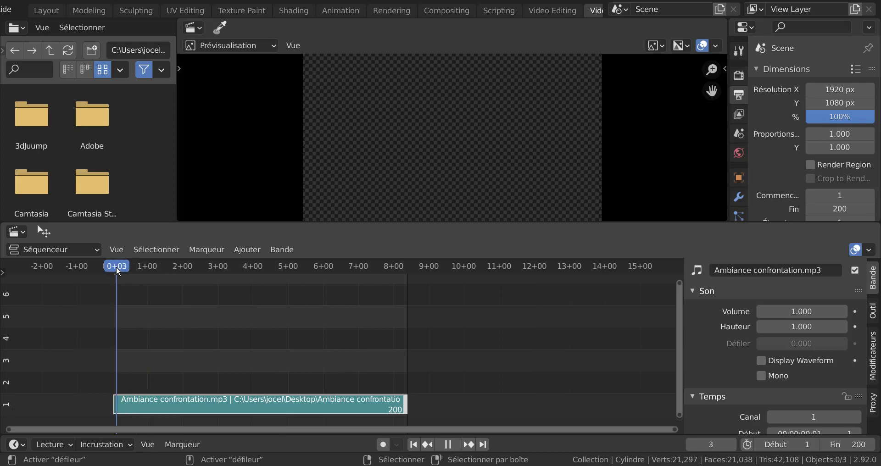
pyautogui.press('space')
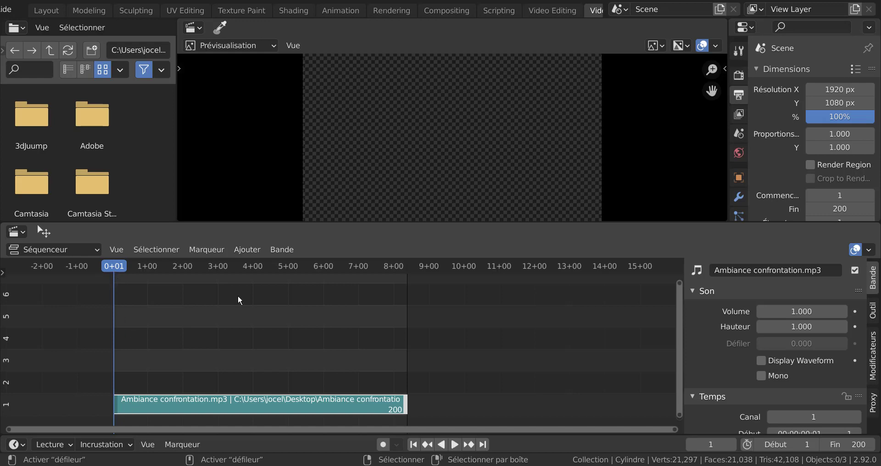
pyautogui.click(251, 251)
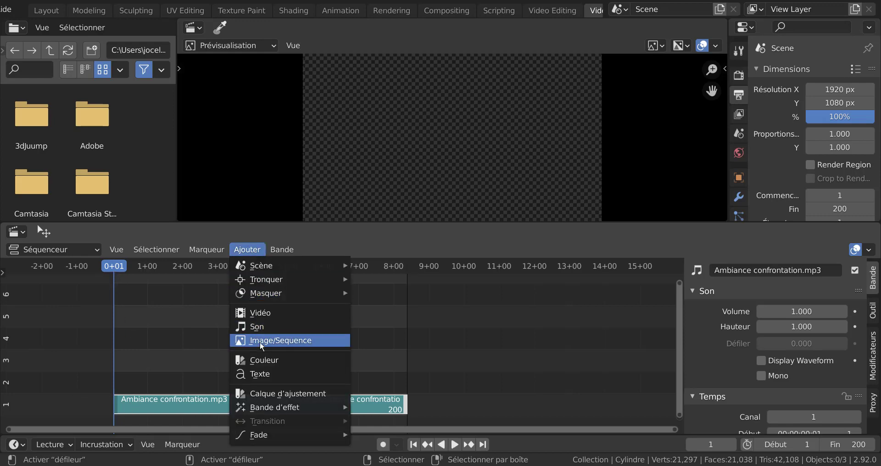
pyautogui.click(257, 326)
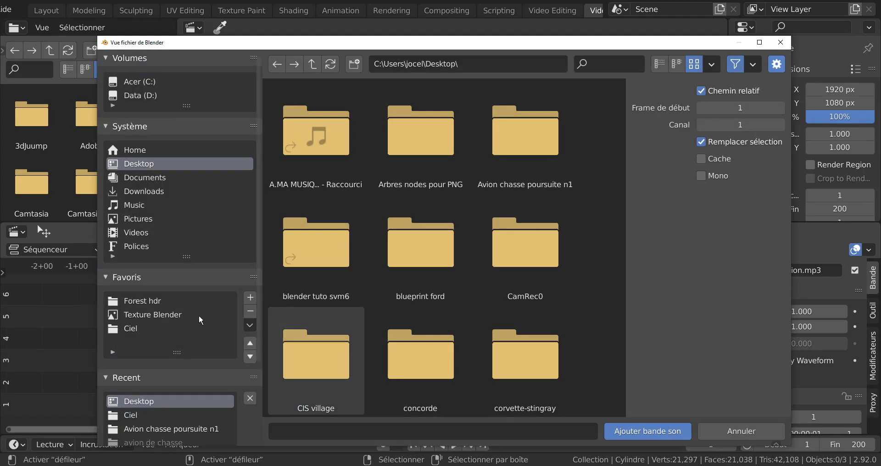
pyautogui.scroll(-3, 585, 315)
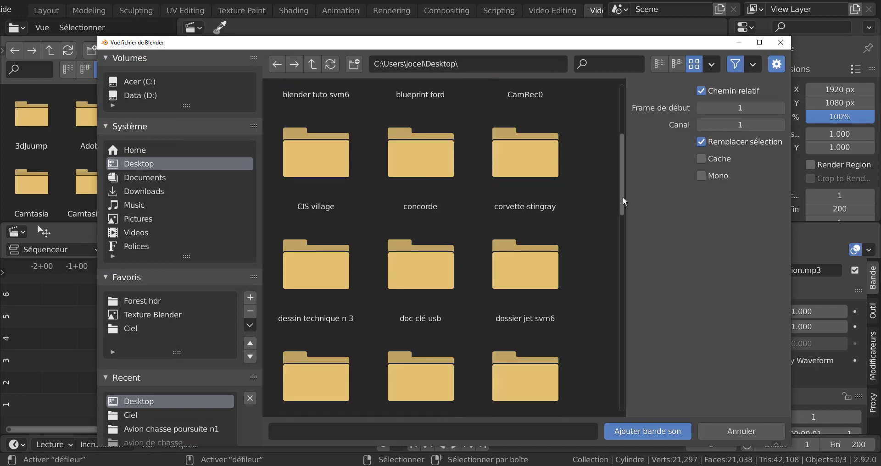
pyautogui.moveTo(622, 196); pyautogui.dragTo(627, 399)
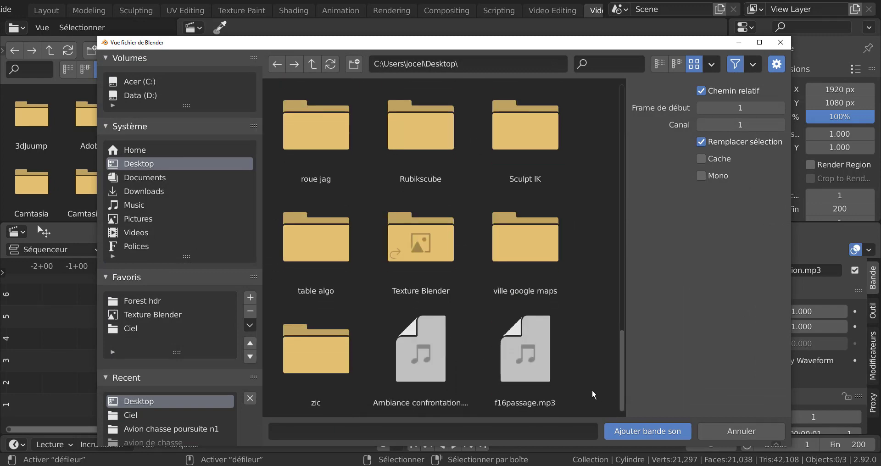
pyautogui.click(523, 362)
pyautogui.click(647, 431)
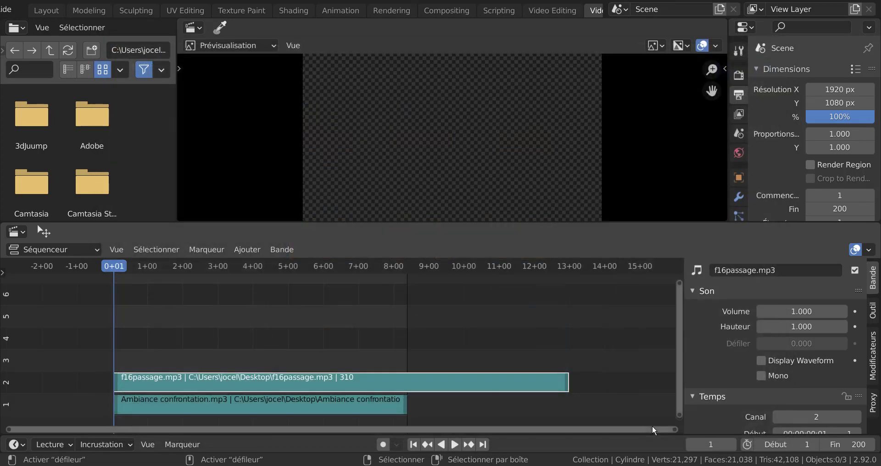
# - Trim the f16passage.mp3 strip to 202 frames, set the Ambiance confrontation strip's length to 204 frames, and play both together
pyautogui.moveTo(567, 383); pyautogui.dragTo(413, 404)
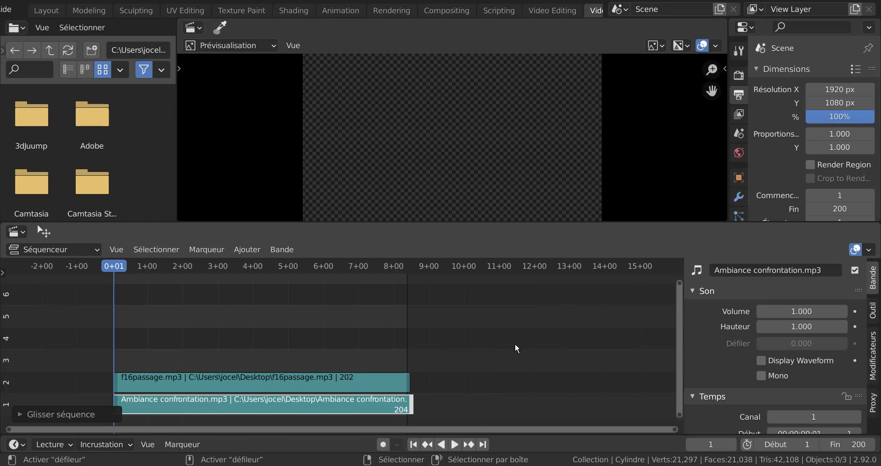
pyautogui.click(454, 444)
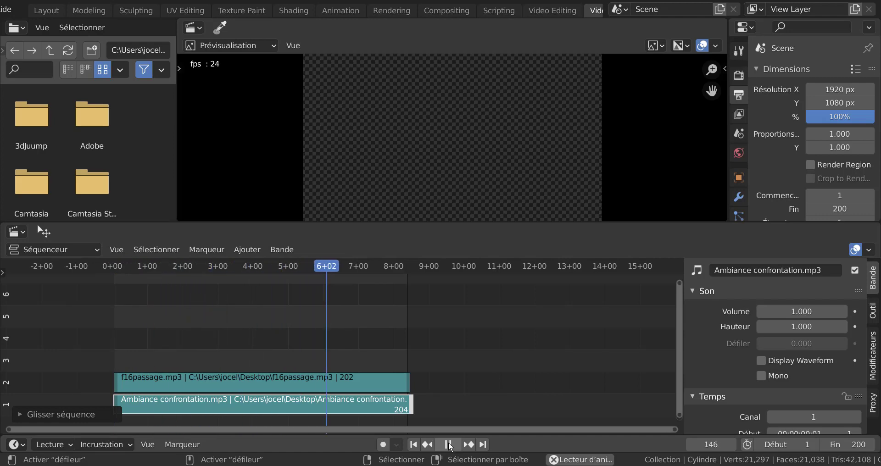
pyautogui.click(449, 445)
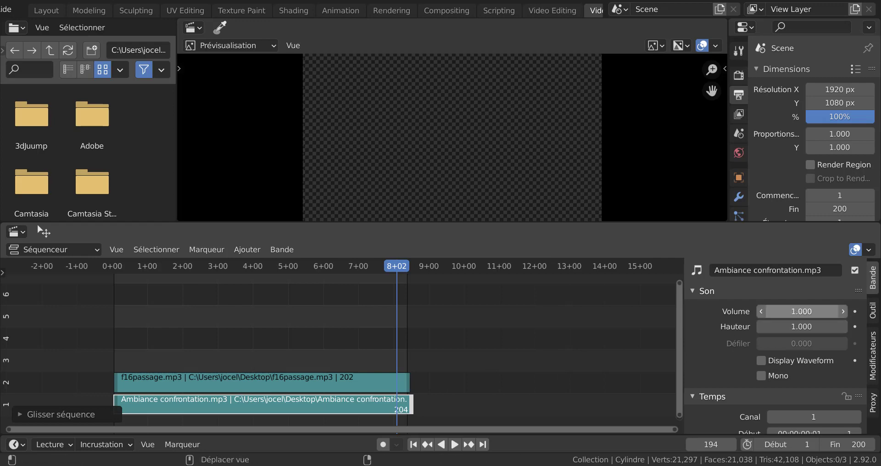
# - Lower the Ambiance confrontation strip's volume to 0.6 and play the mix briefly
pyautogui.moveTo(802, 311); pyautogui.dragTo(775, 311)
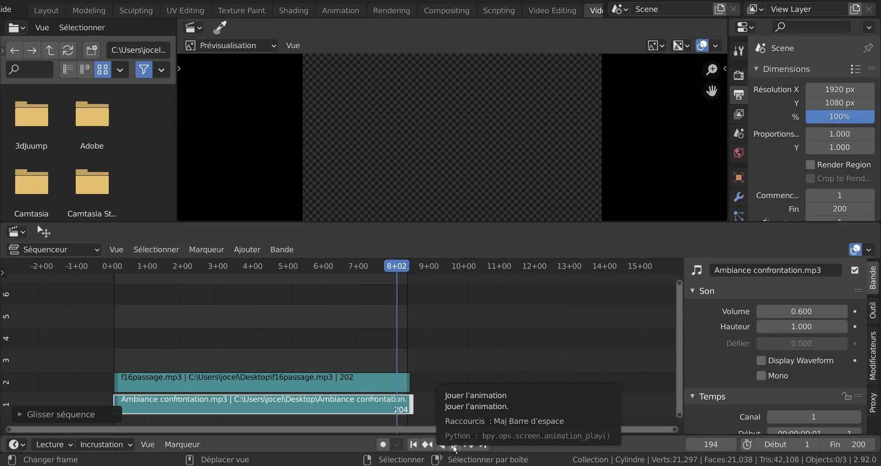
pyautogui.click(454, 445)
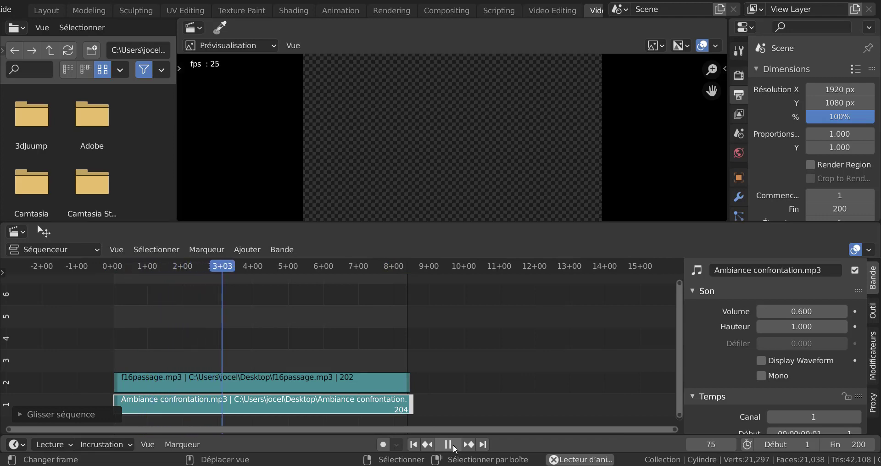
pyautogui.click(454, 445)
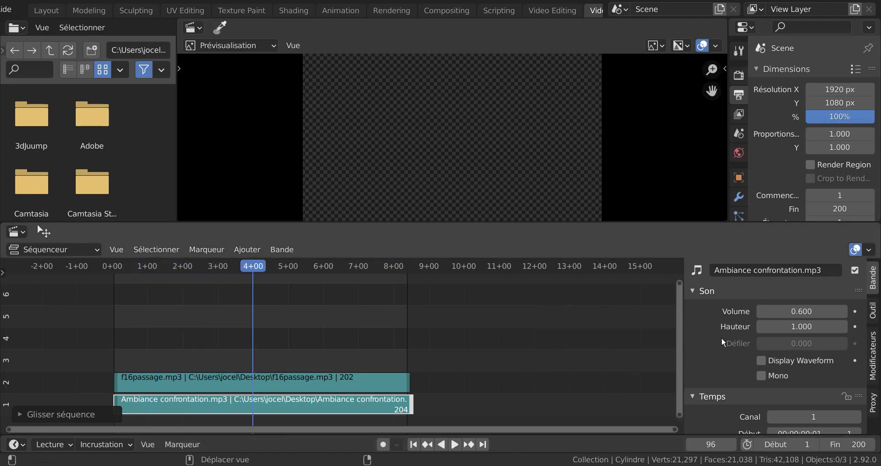
# - Reduce the Ambiance confrontation strip's volume to 0.3 and listen to the mix again from the start
pyautogui.click(760, 312)
pyautogui.click(759, 312)
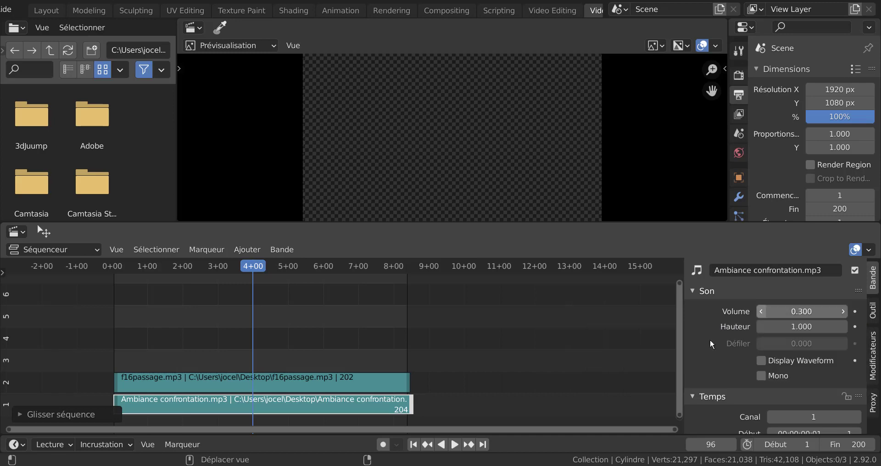
pyautogui.click(454, 444)
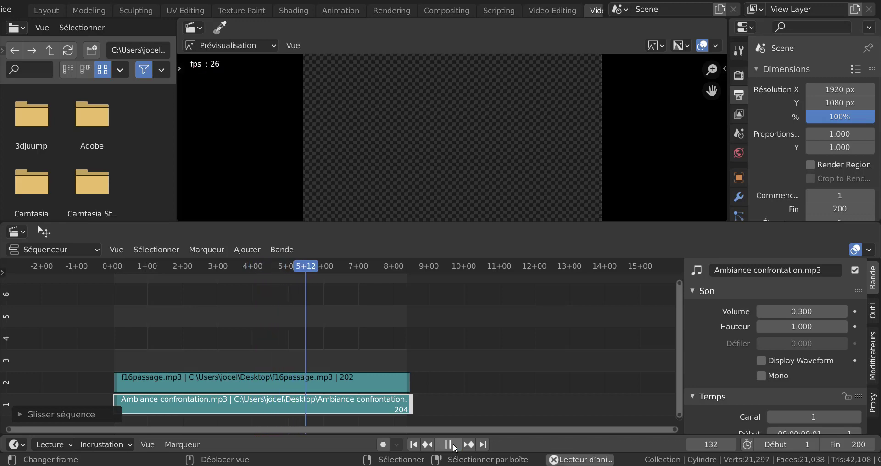
pyautogui.hotkey('shift', 'Left')
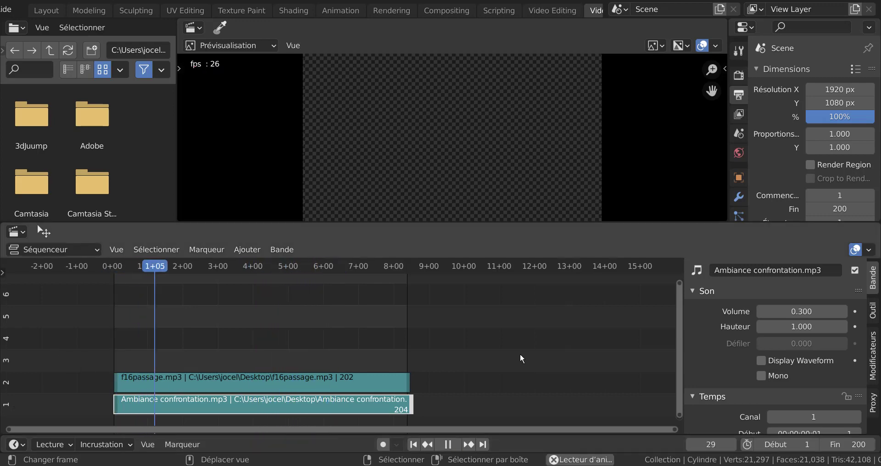
# - Try the Ambiance confrontation strip at volume 0 during playback, stop playback and set its volume back to 1
pyautogui.click(760, 312)
pyautogui.doubleClick(760, 310)
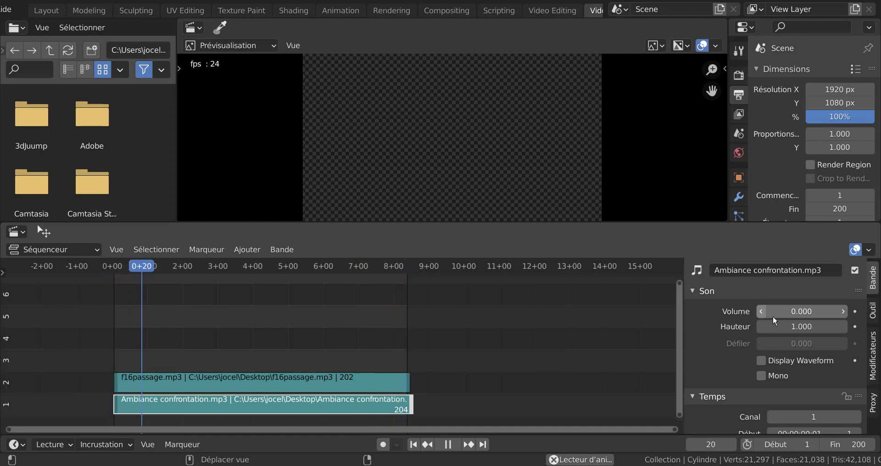
pyautogui.click(446, 444)
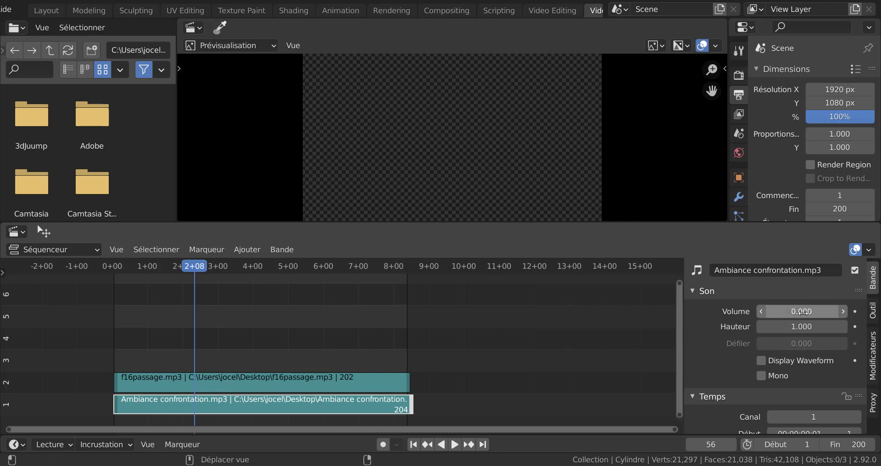
pyautogui.click(780, 311)
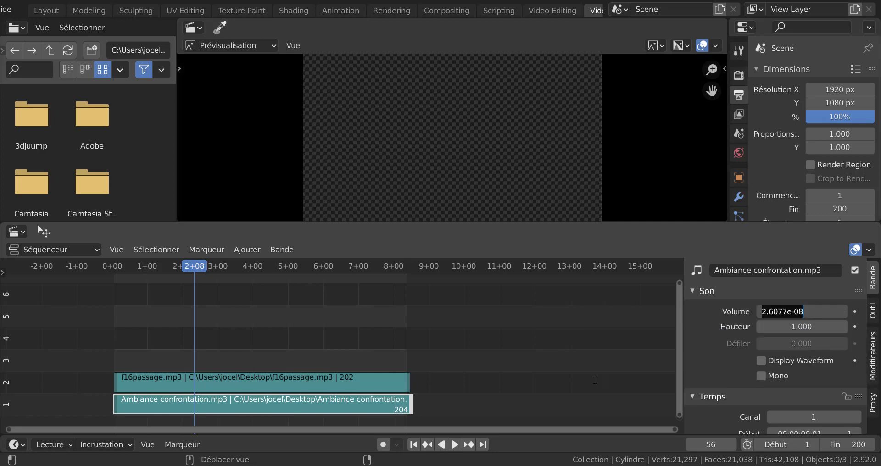
pyautogui.write('1')
pyautogui.press('Return')
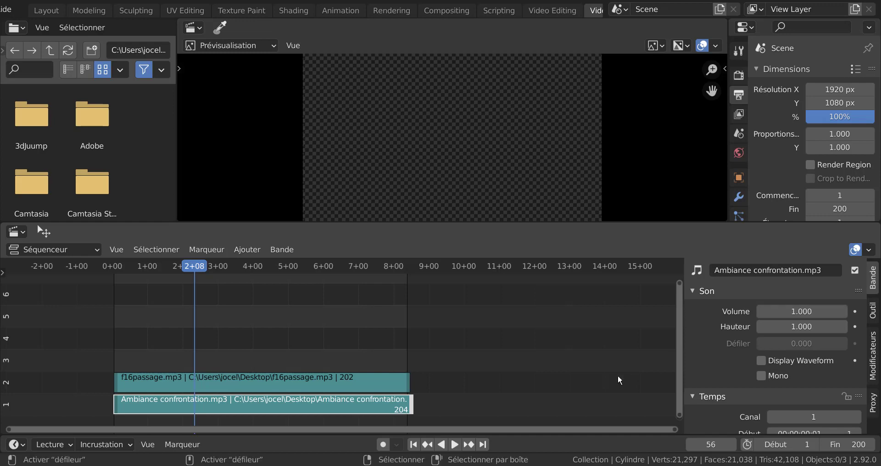
# - Lower the f16passage.mp3 strip's volume to 0.7 and start playing the sound mix
pyautogui.click(323, 383)
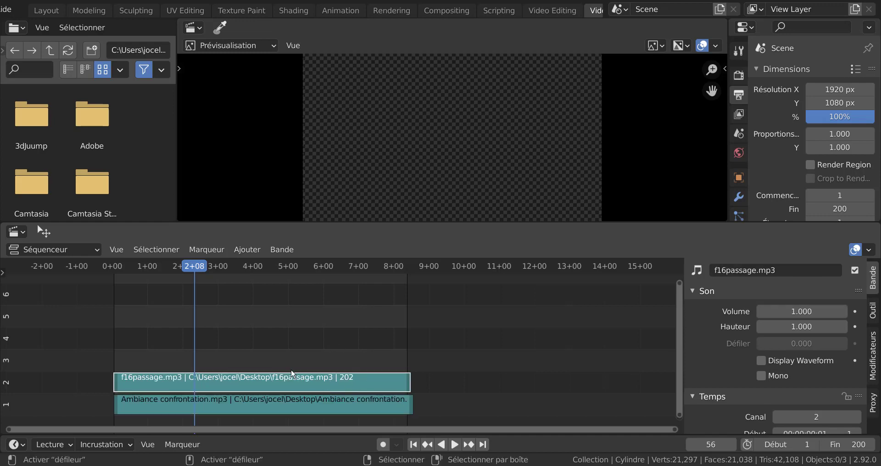
pyautogui.click(761, 312)
pyautogui.click(762, 312)
pyautogui.click(761, 312)
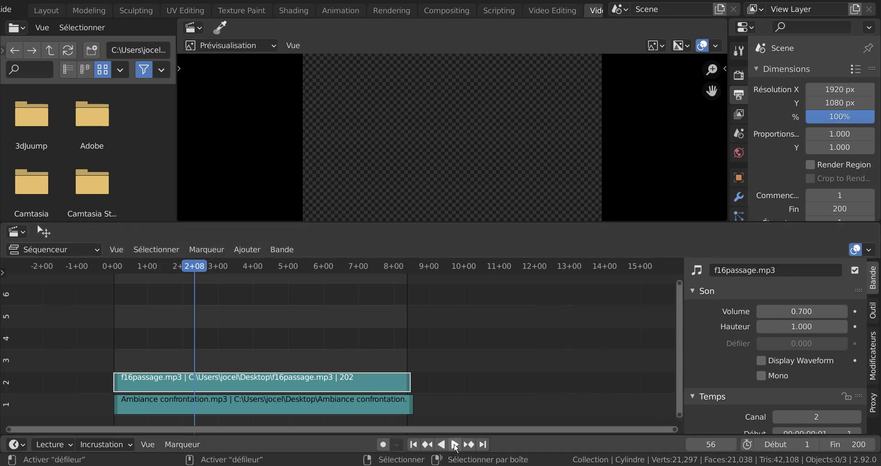
pyautogui.click(455, 445)
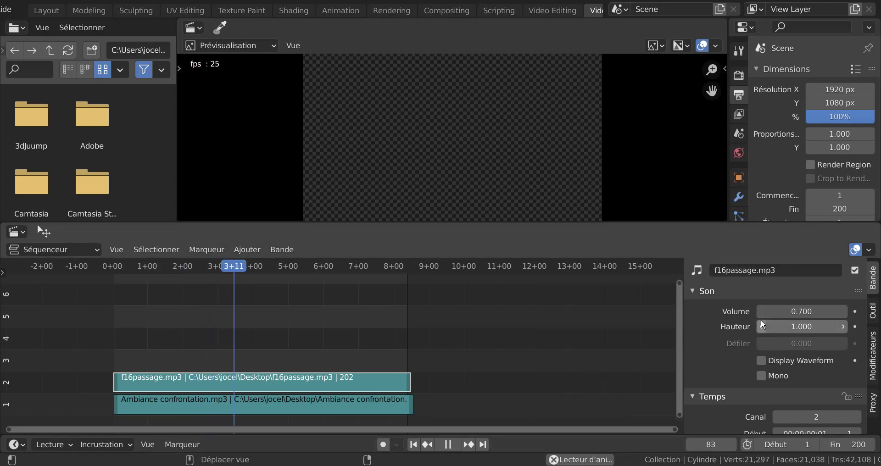
# - Reduce the f16passage.mp3 strip's volume to 0.3 during playback, listen to the mix and stop it
pyautogui.click(761, 312)
pyautogui.click(761, 312)
pyautogui.click(761, 312)
pyautogui.click(761, 311)
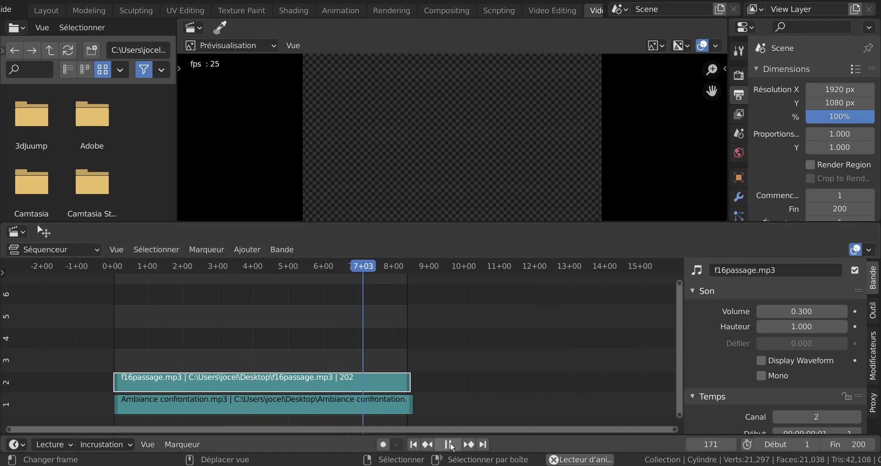
pyautogui.press('space')
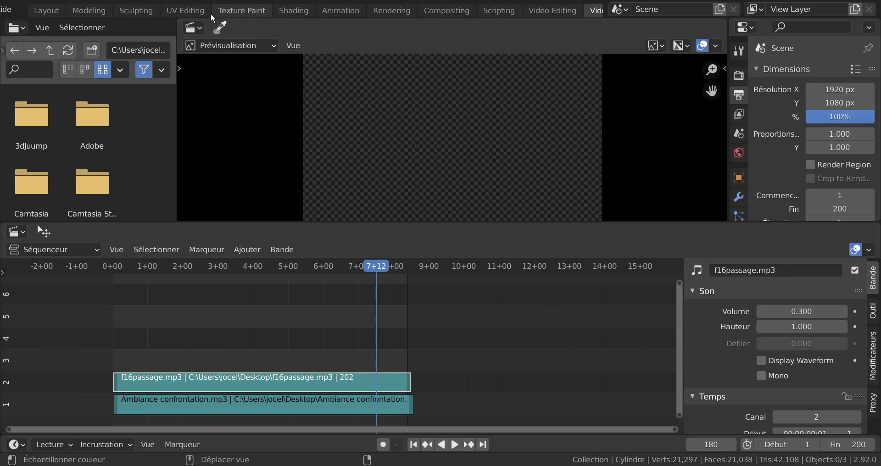
# - Return to the Layout workspace and play the two jets' flight around the curve with the sound, then stop playback
pyautogui.click(191, 12)
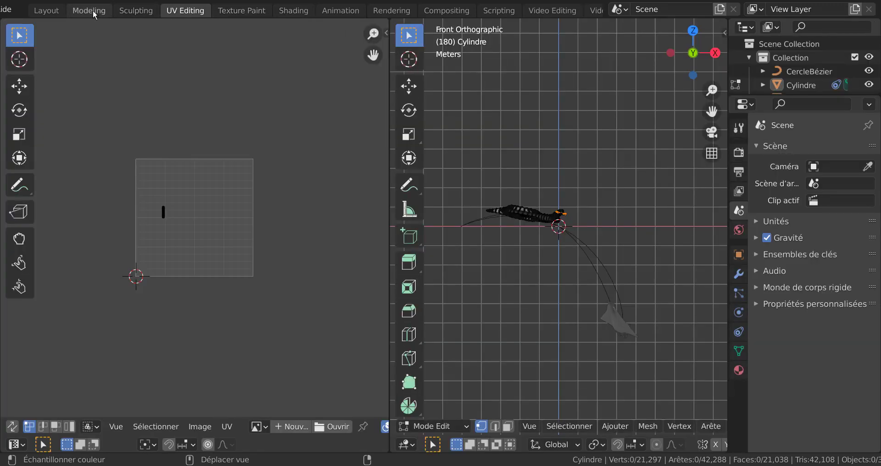
pyautogui.click(48, 11)
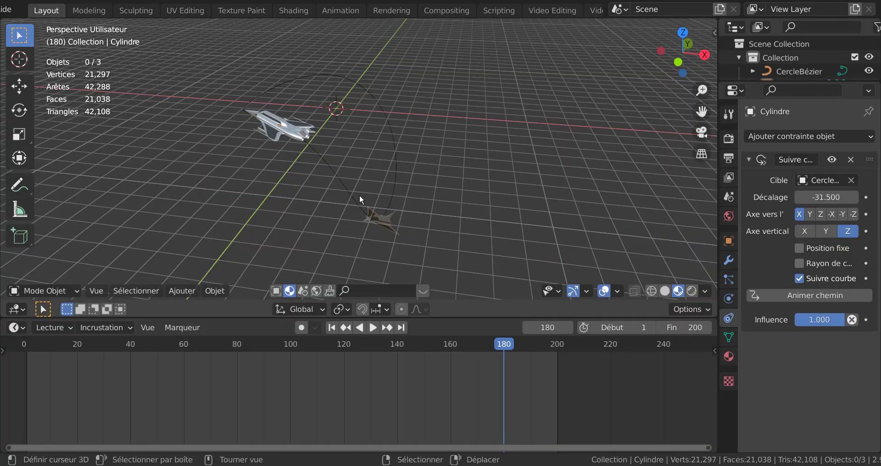
pyautogui.click(373, 328)
pyautogui.scroll(2, 462, 243)
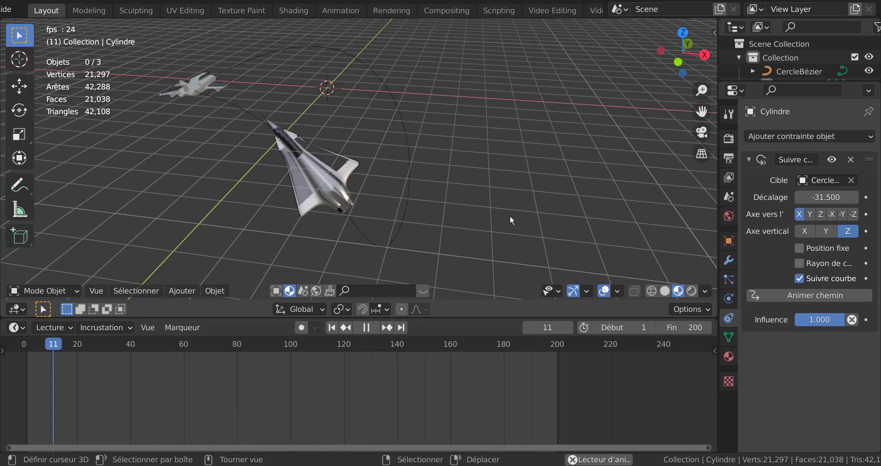
pyautogui.click(366, 327)
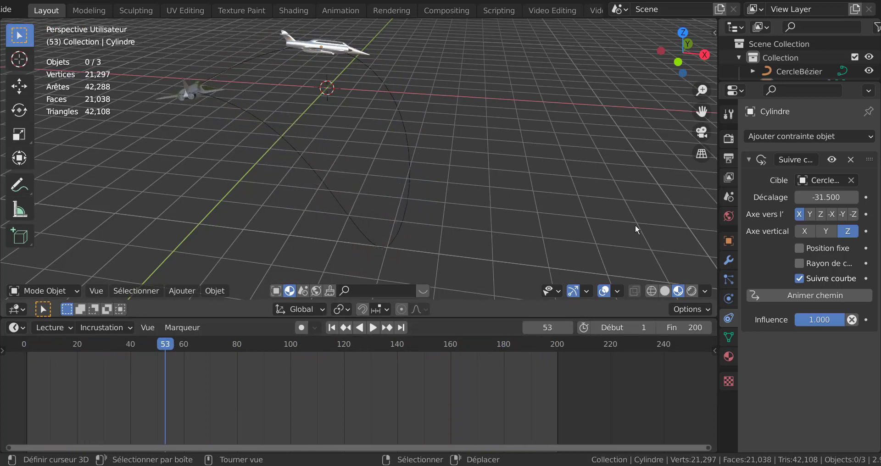
# - Set the animation's end frame to 100
pyautogui.click(683, 327)
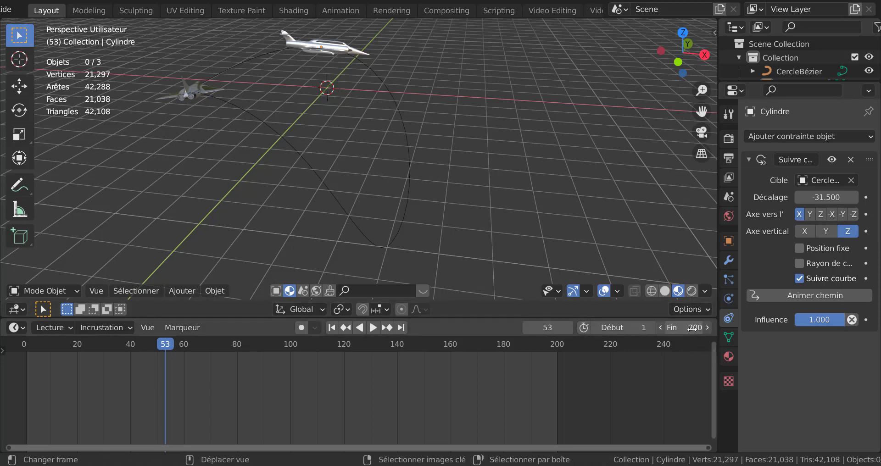
pyautogui.write('1')
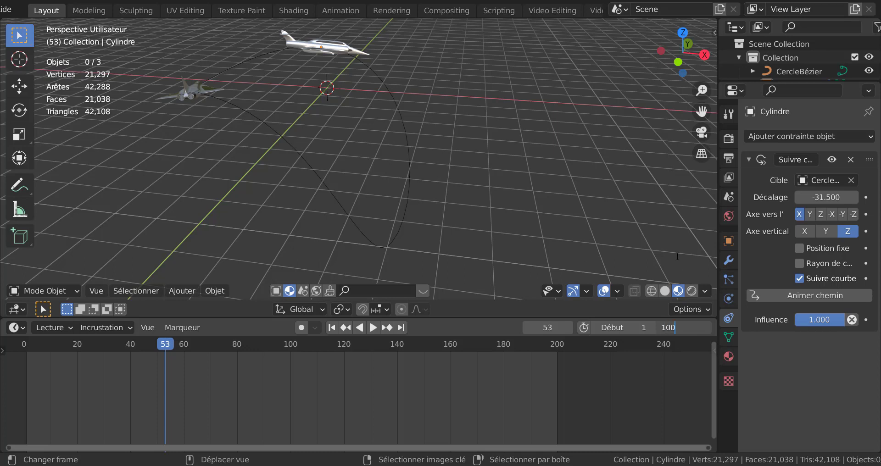
pyautogui.press('Return')
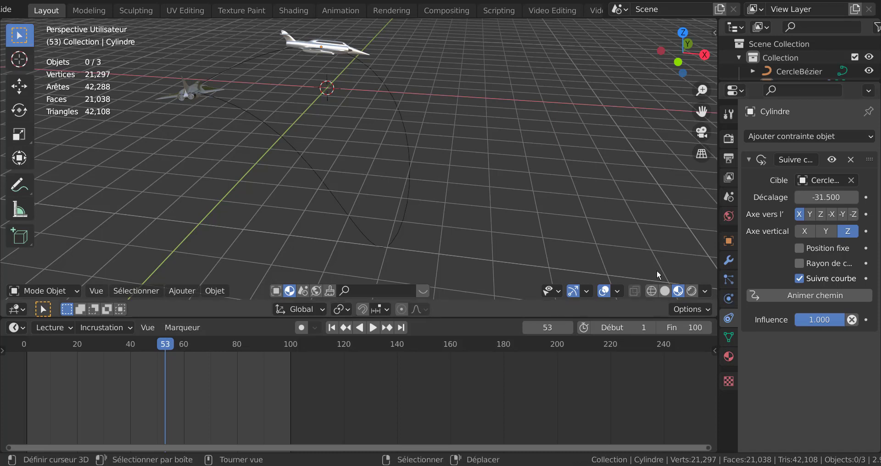
# - Set the Bézier circle's path animation length to 100 frames and play the animation to check the jets' speed
pyautogui.click(407, 219)
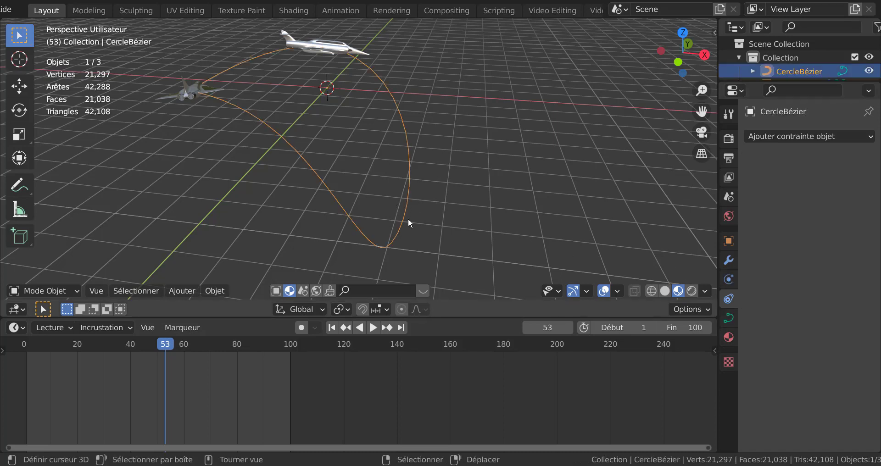
pyautogui.click(730, 318)
pyautogui.scroll(-6, 815, 352)
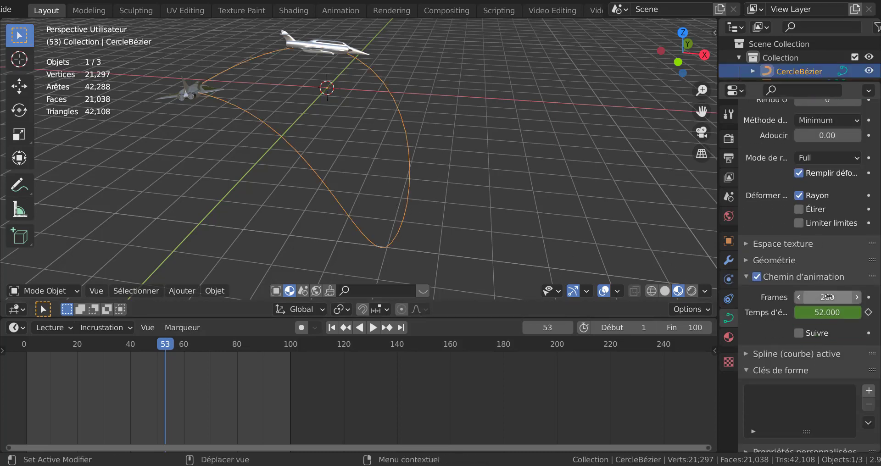
pyautogui.click(826, 296)
pyautogui.write('100')
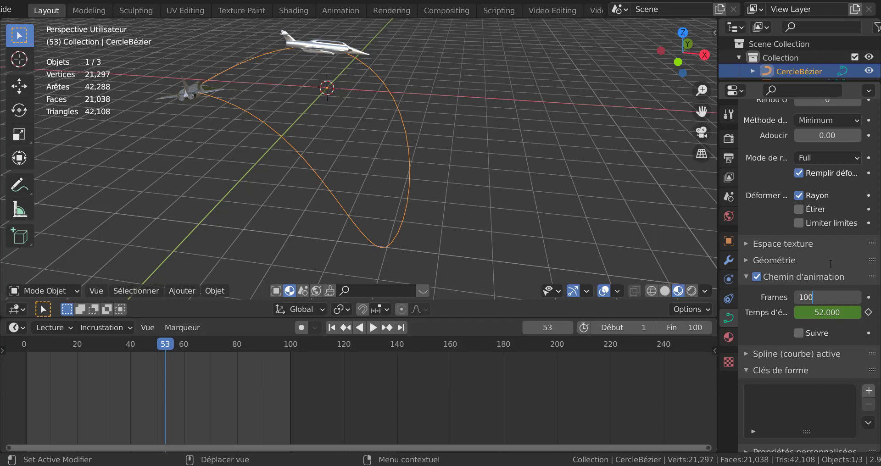
pyautogui.press('Return')
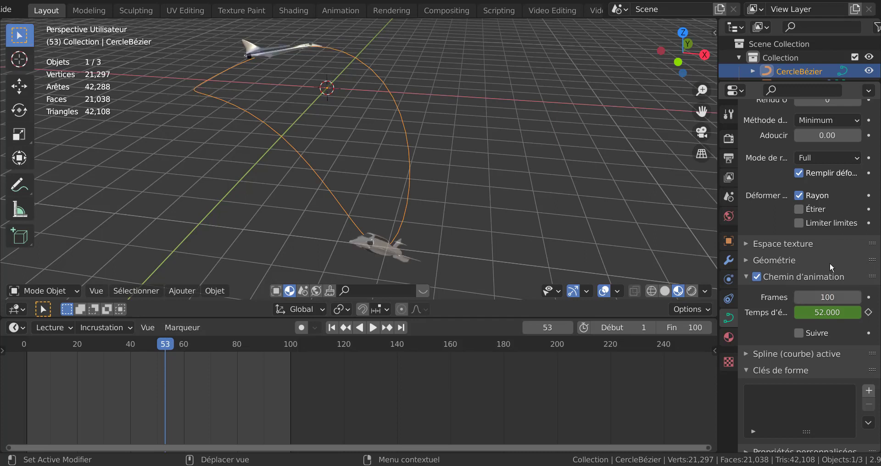
pyautogui.click(373, 328)
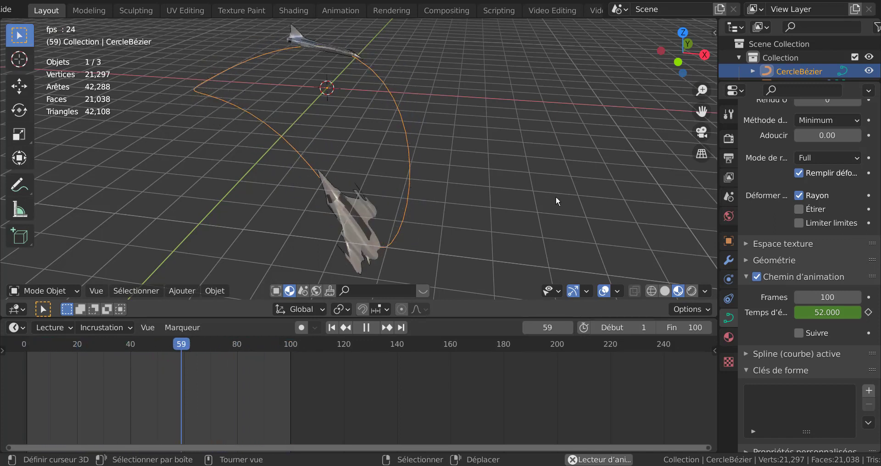
pyautogui.click(362, 327)
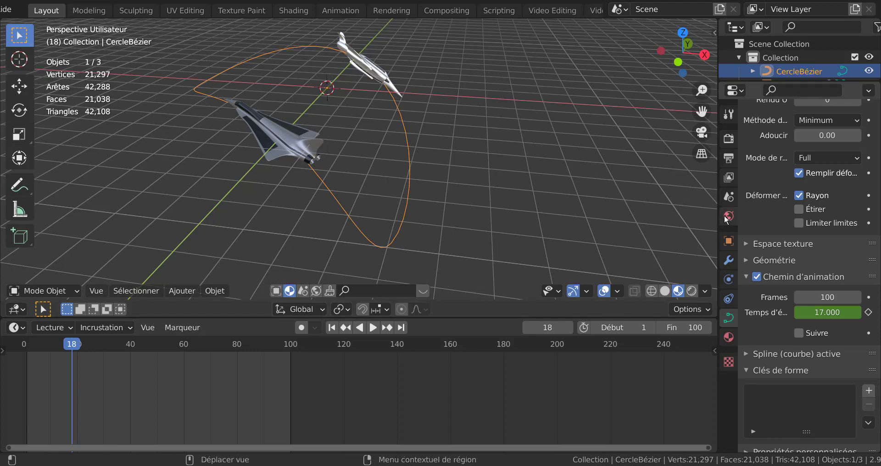
# - Change the scene's render engine from Cycles to Eevee
pyautogui.scroll(4, 771, 128)
pyautogui.scroll(2, 772, 128)
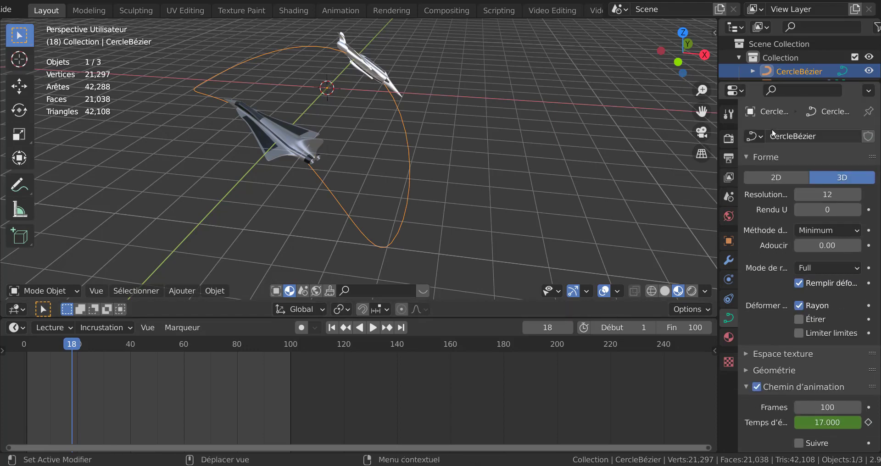
pyautogui.click(729, 138)
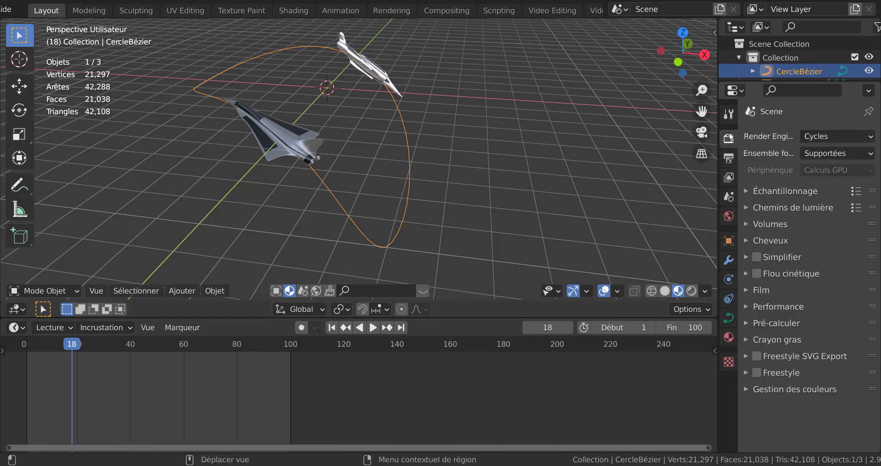
pyautogui.click(822, 135)
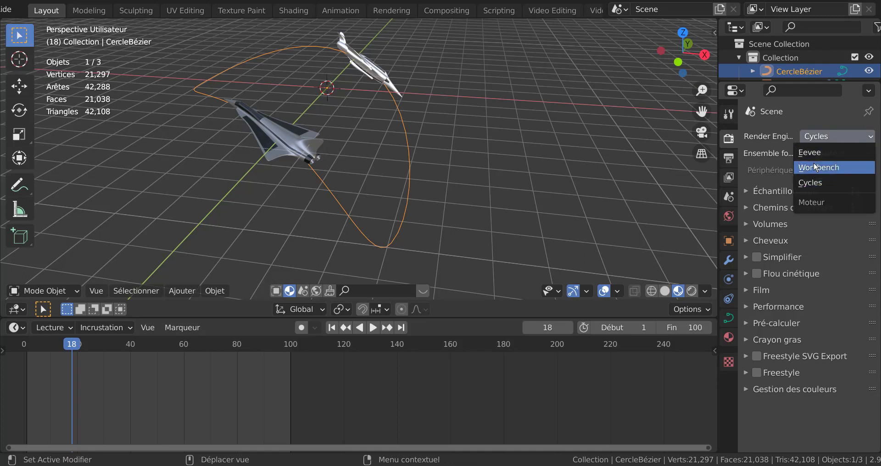
pyautogui.click(816, 153)
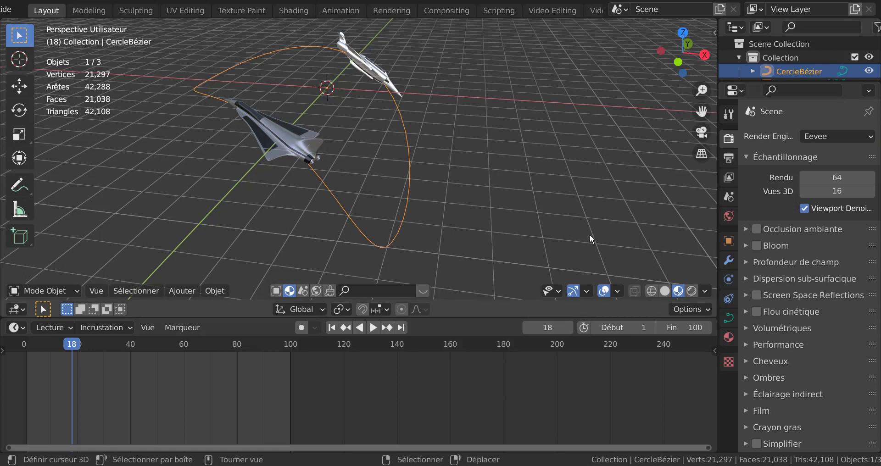
# - Create a new world and assign an environment texture (Texture d'environnement) to its background colour
pyautogui.click(728, 217)
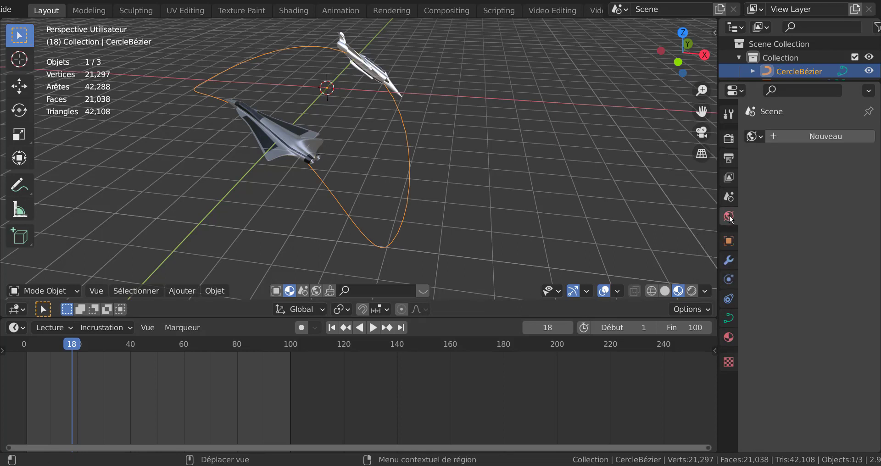
pyautogui.click(820, 135)
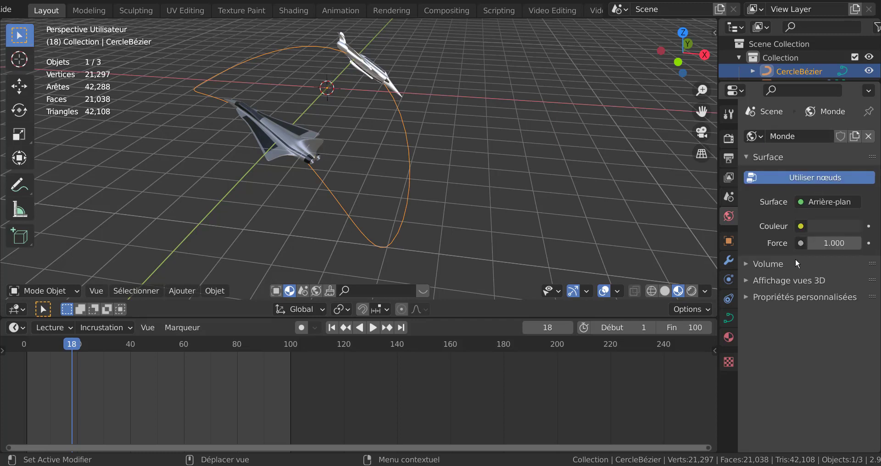
pyautogui.click(800, 227)
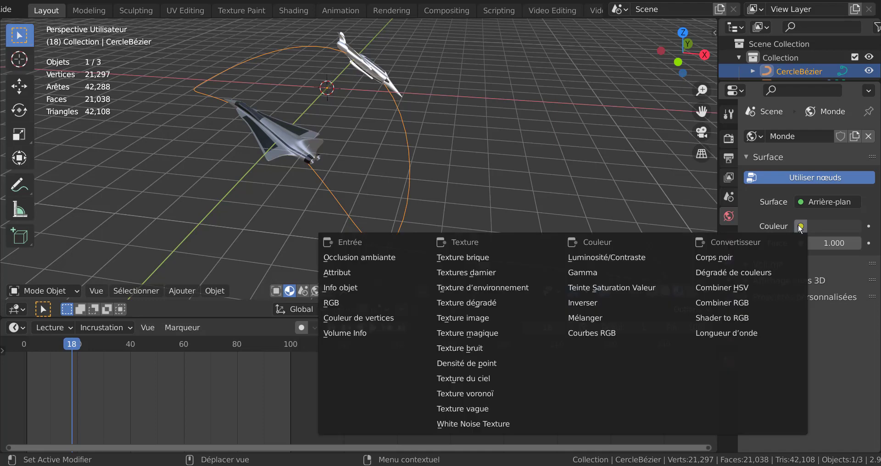
pyautogui.click(498, 288)
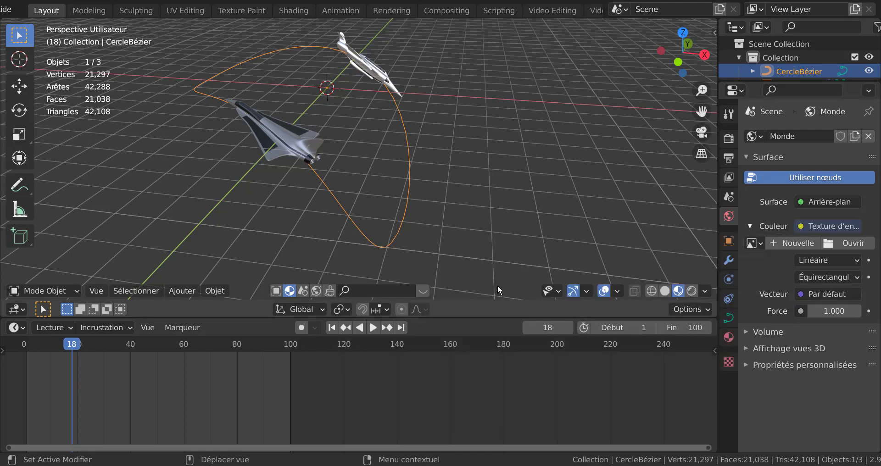
# - Load ciel hdri.jpg from the Ciel folder as the world's environment image and display the viewport in rendered shading
pyautogui.click(850, 242)
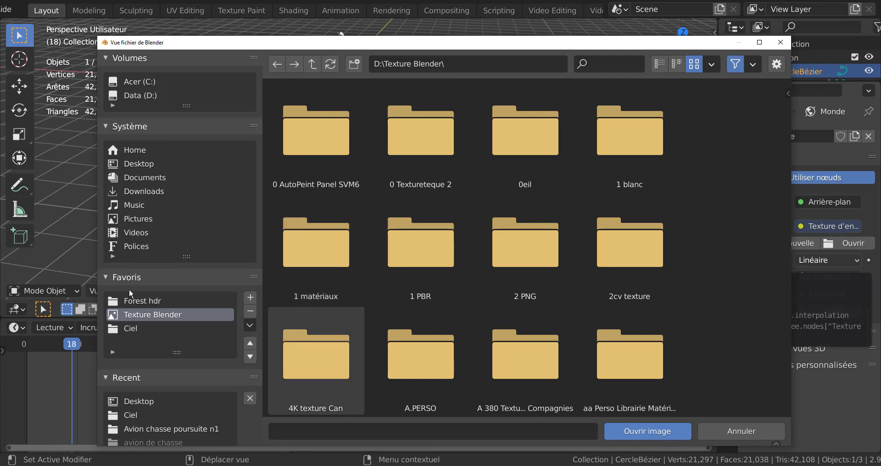
pyautogui.click(126, 328)
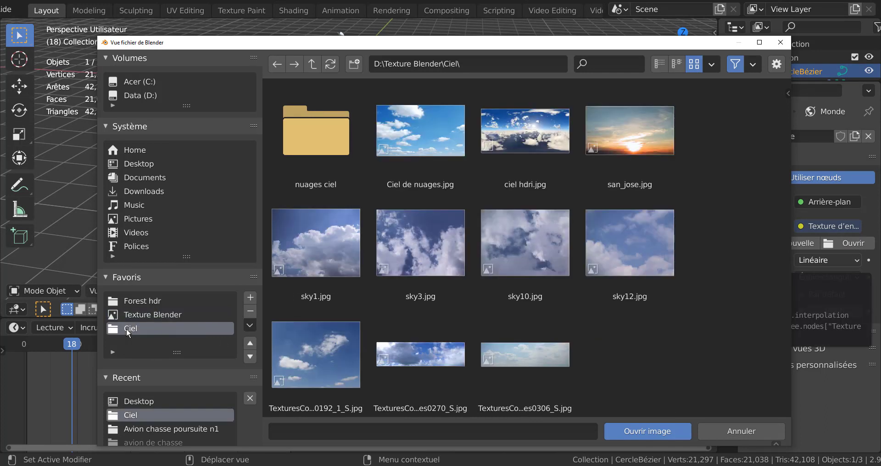
pyautogui.click(525, 145)
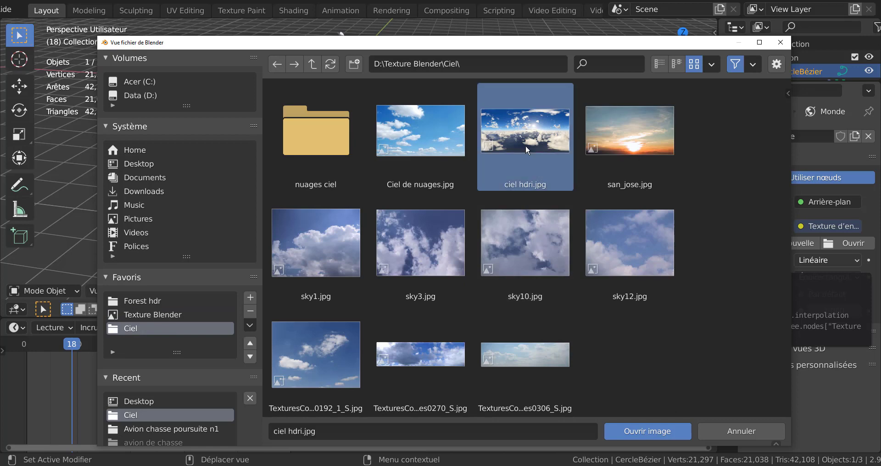
pyautogui.click(644, 431)
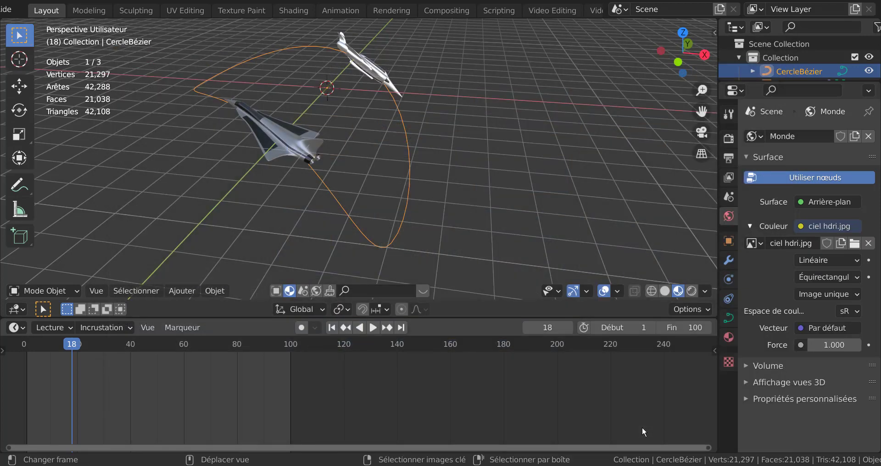
pyautogui.click(691, 291)
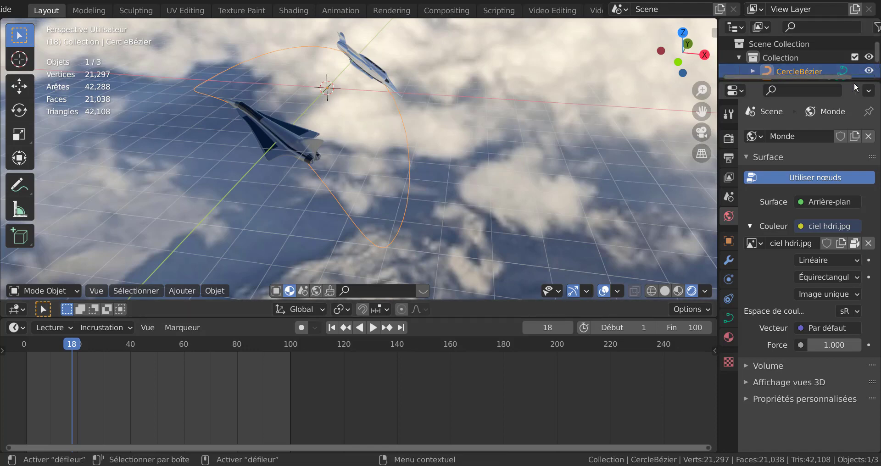
# - Hide the CercleBézier curve in the viewport, play the jet animation against the sky and enlarge the 3D view
pyautogui.moveTo(852, 82); pyautogui.dragTo(851, 222)
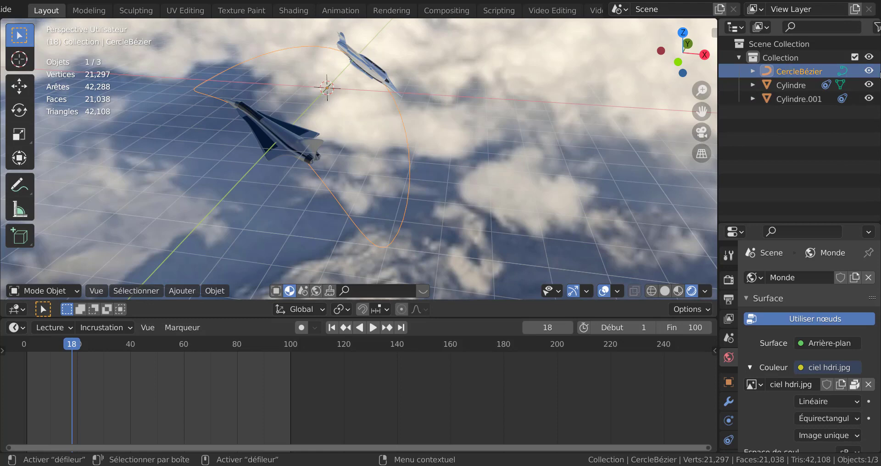
pyautogui.click(869, 71)
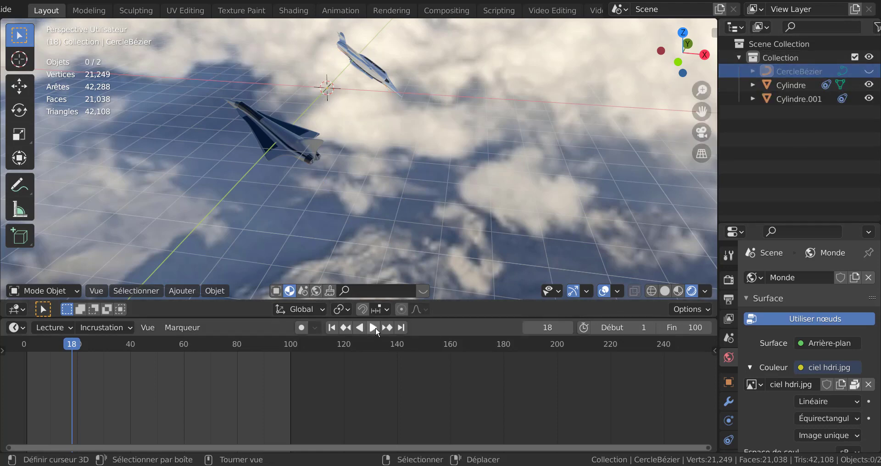
pyautogui.click(373, 327)
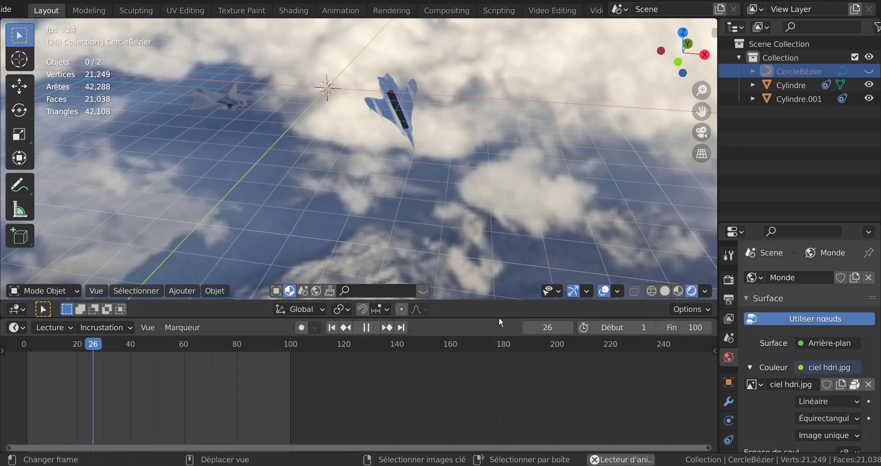
pyautogui.moveTo(502, 318); pyautogui.dragTo(507, 399)
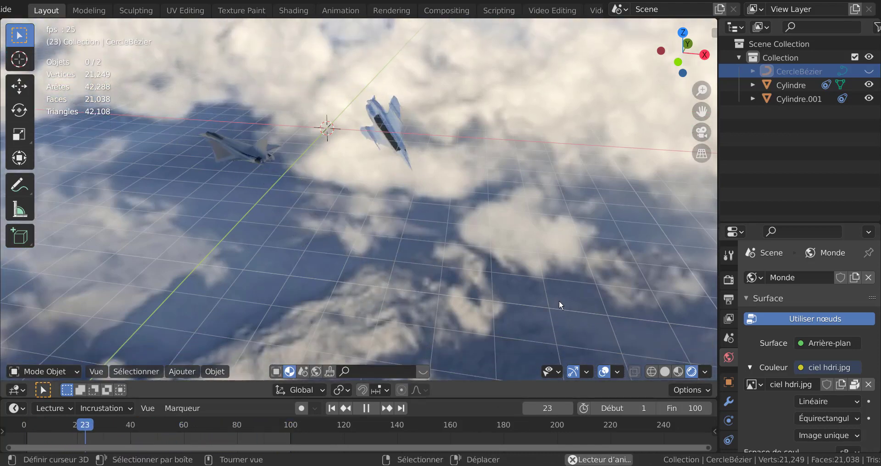
# - Play and pause the animation several times to review both jets flying above the clouds
pyautogui.press('space')
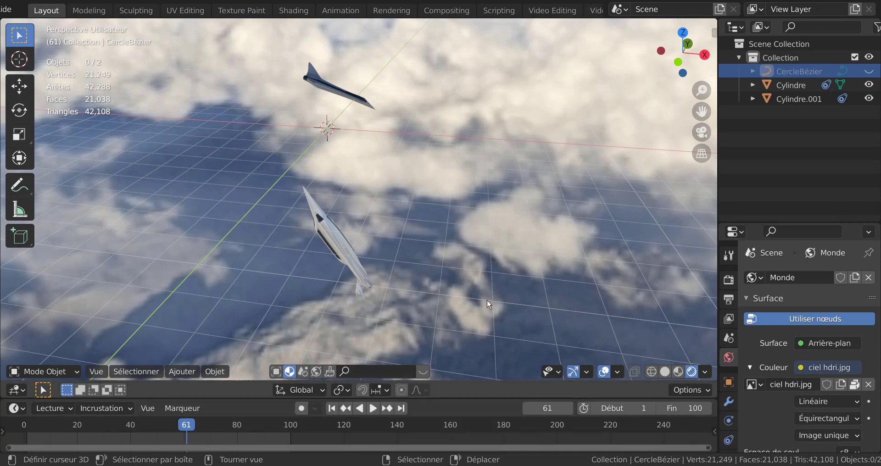
pyautogui.moveTo(487, 299); pyautogui.dragTo(474, 341, button='middle')
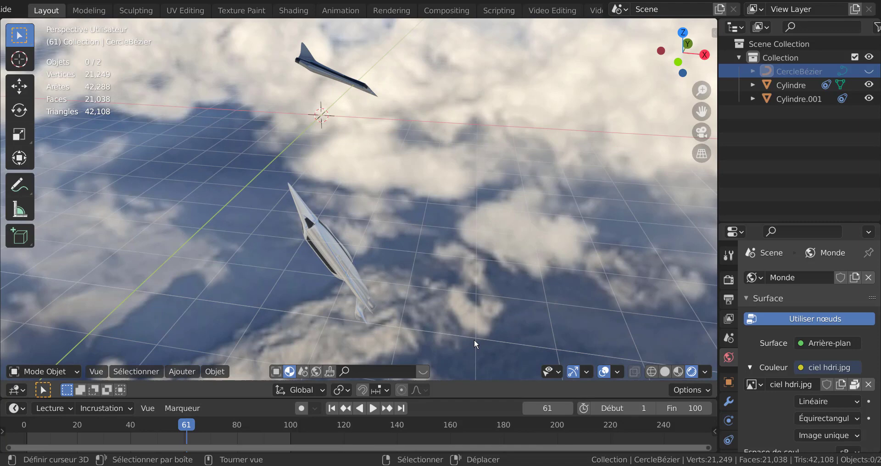
pyautogui.click(373, 408)
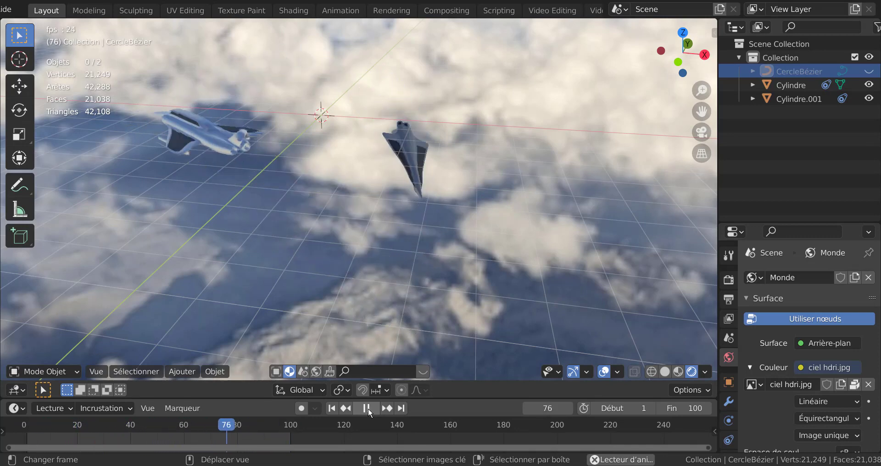
pyautogui.click(366, 409)
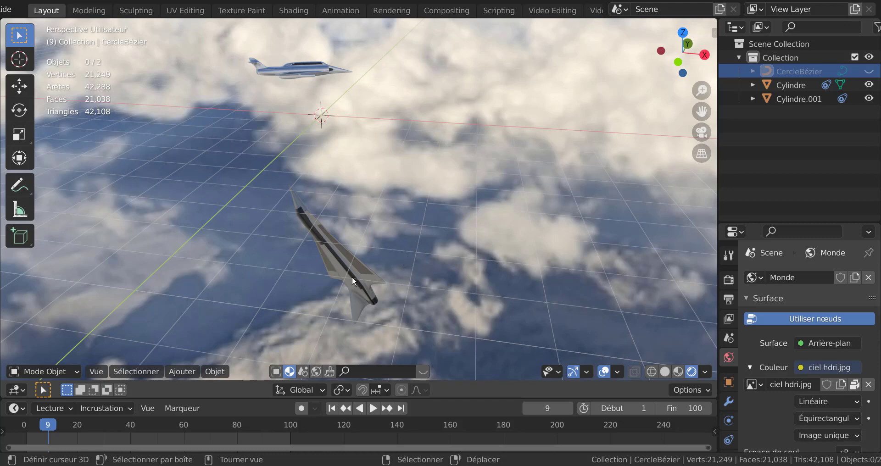
pyautogui.click(373, 409)
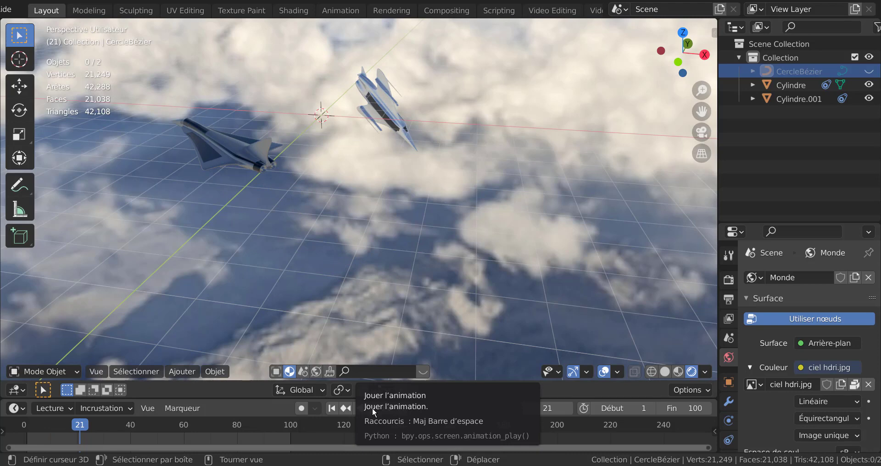
pyautogui.click(373, 409)
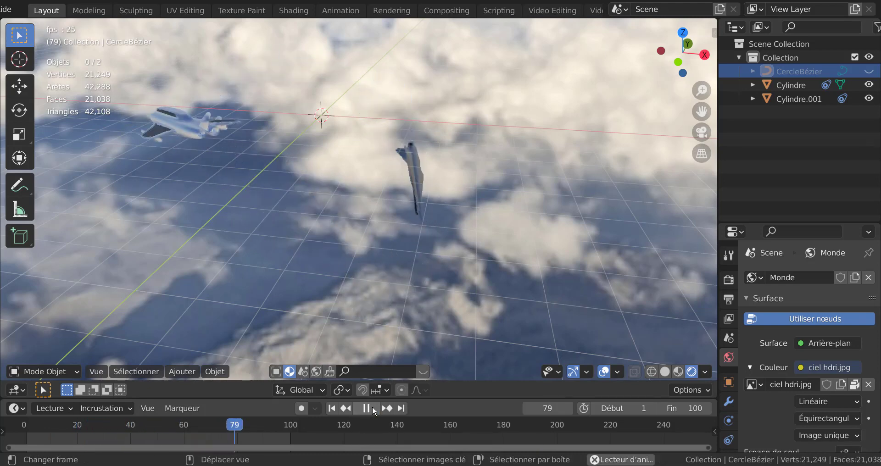
pyautogui.click(374, 409)
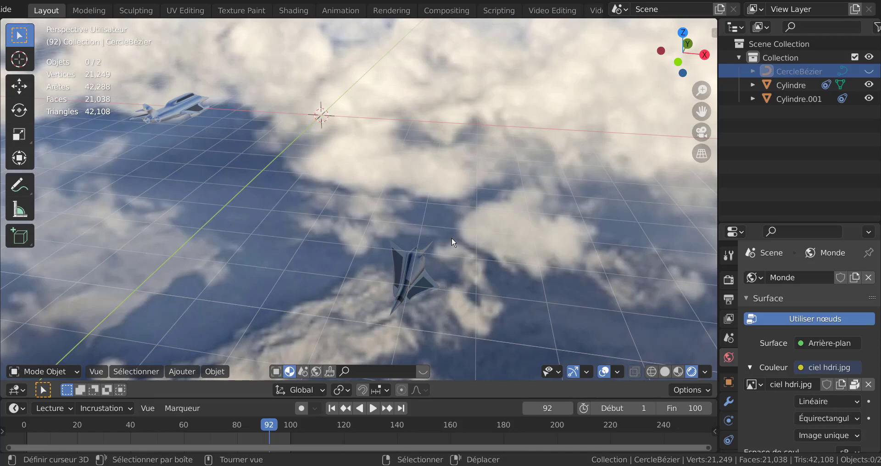
# - Replay the flight from a low viewpoint against the blue sky and inspect the paused jets from several angles
pyautogui.moveTo(403, 255); pyautogui.dragTo(454, 195, button='middle')
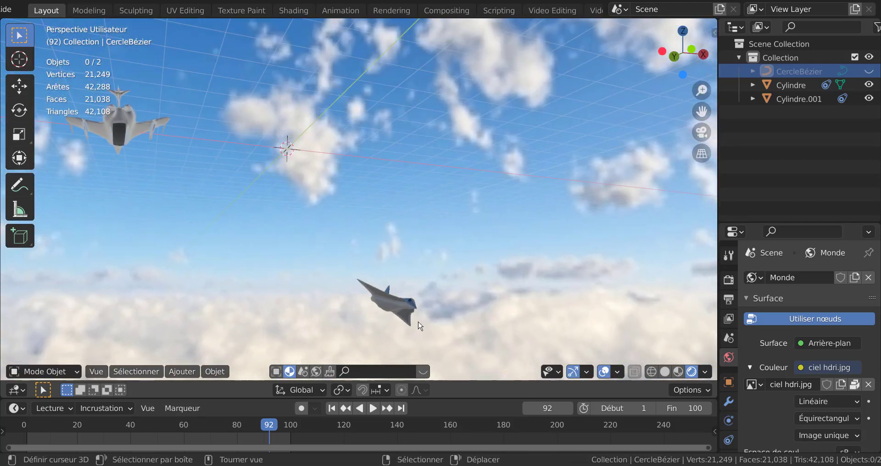
pyautogui.click(372, 411)
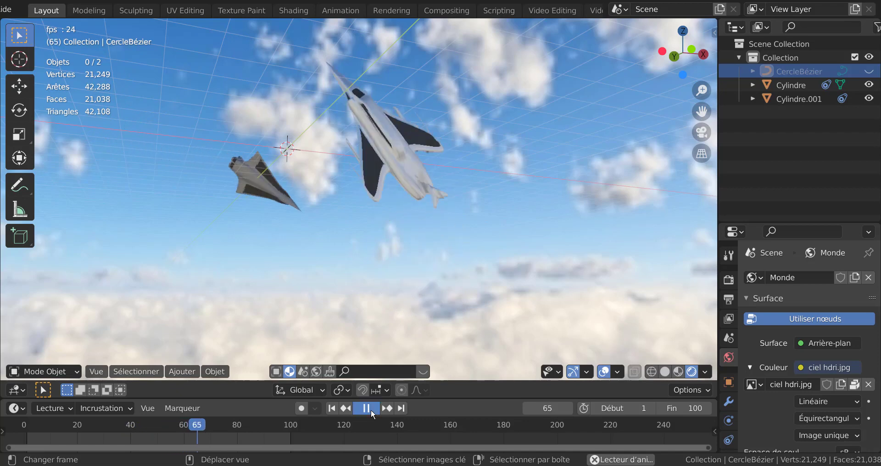
pyautogui.click(371, 409)
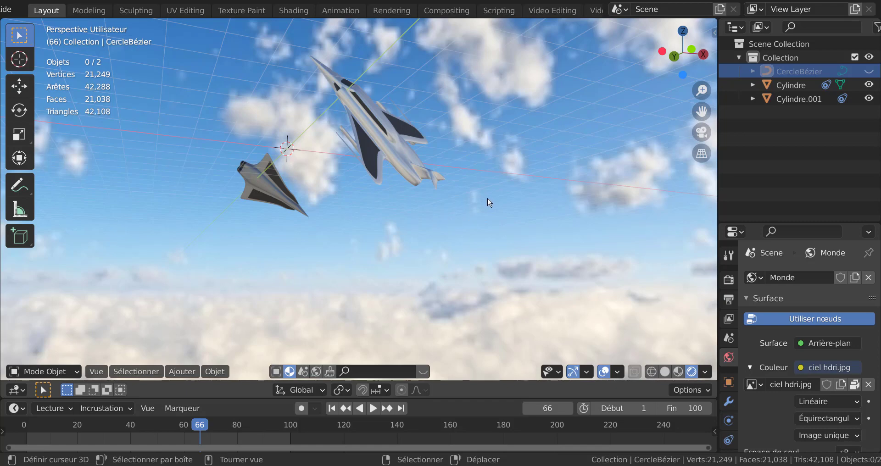
pyautogui.moveTo(491, 184); pyautogui.dragTo(532, 233, button='middle')
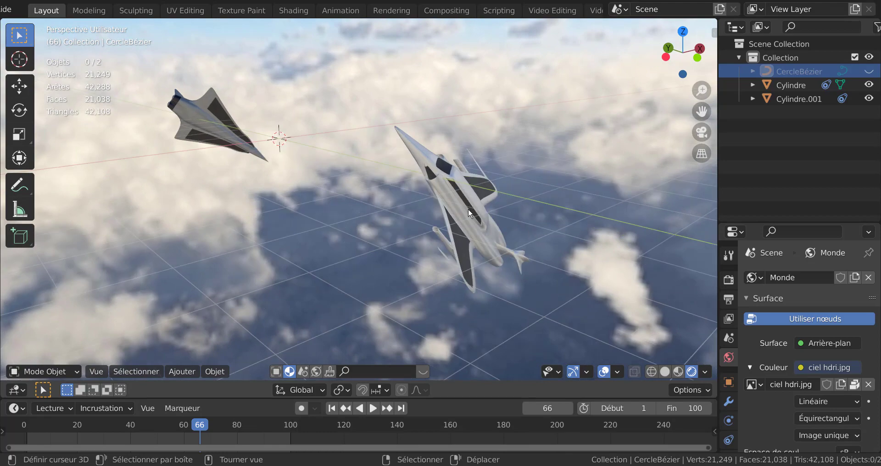
pyautogui.moveTo(362, 249); pyautogui.dragTo(381, 243, button='middle')
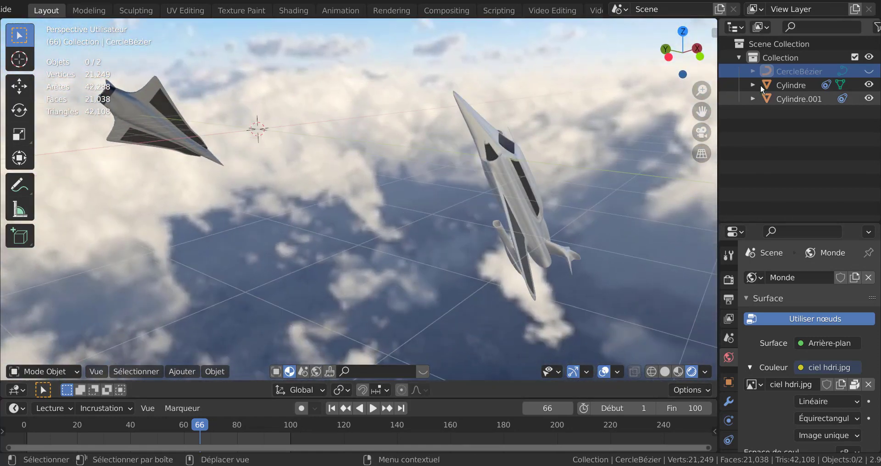
# - Show the CercleBézier curve again, move the animation to frame 44 and open the curve in edit mode
pyautogui.click(868, 72)
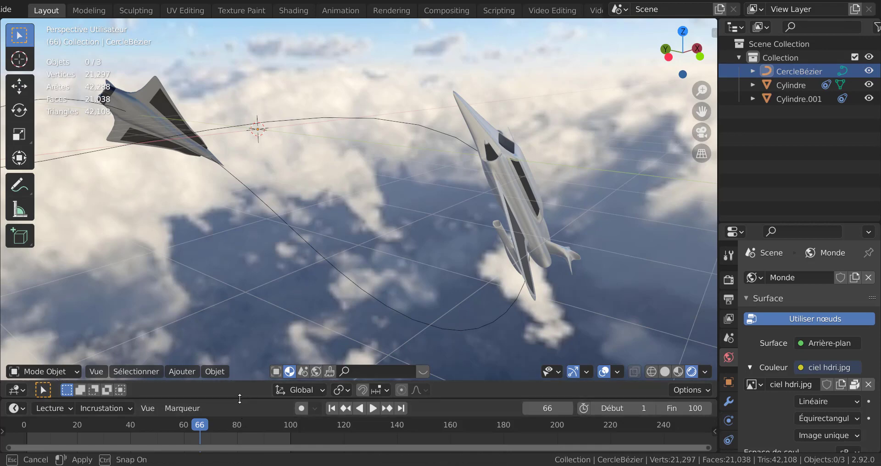
pyautogui.moveTo(239, 399); pyautogui.dragTo(239, 325)
pyautogui.moveTo(201, 352); pyautogui.dragTo(144, 356)
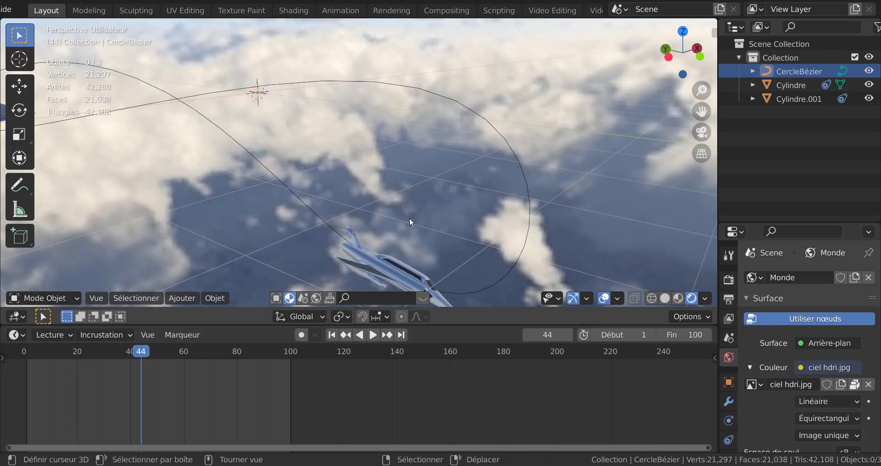
pyautogui.click(529, 209)
pyautogui.scroll(-4, 447, 206)
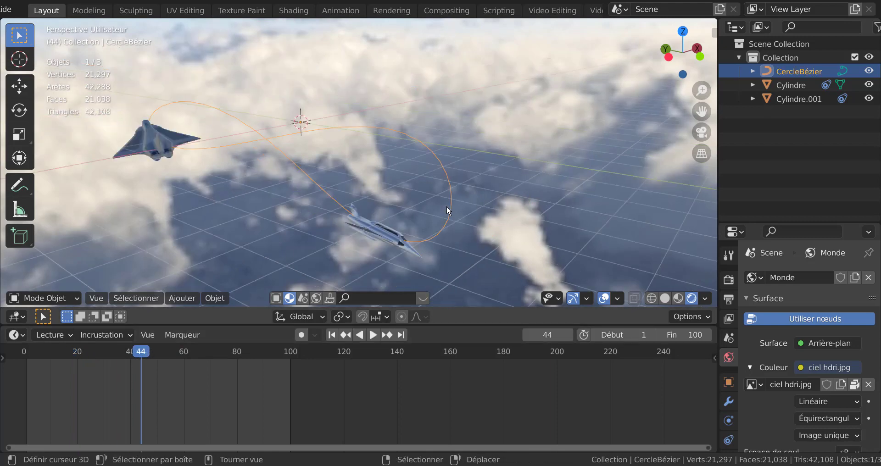
pyautogui.press('Tab')
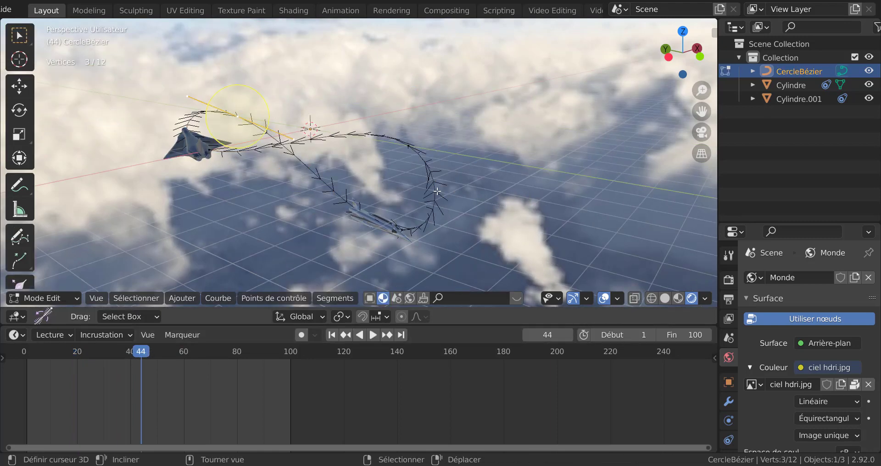
# - Raise the selected upper control point of the CercleBézier curve to make the flight path steeper
pyautogui.moveTo(471, 197); pyautogui.dragTo(380, 213, button='middle')
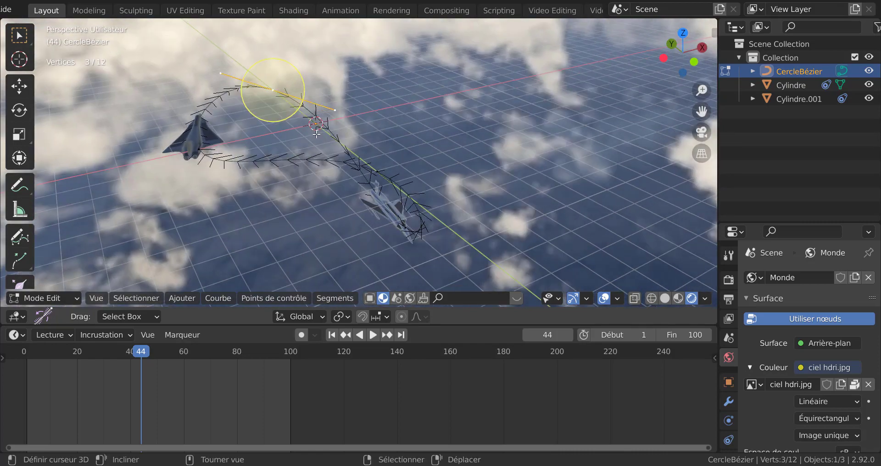
pyautogui.moveTo(333, 101); pyautogui.dragTo(302, 46)
pyautogui.click(301, 46)
pyautogui.moveTo(312, 156); pyautogui.dragTo(438, 136, button='middle')
pyautogui.moveTo(438, 134); pyautogui.dragTo(262, 59)
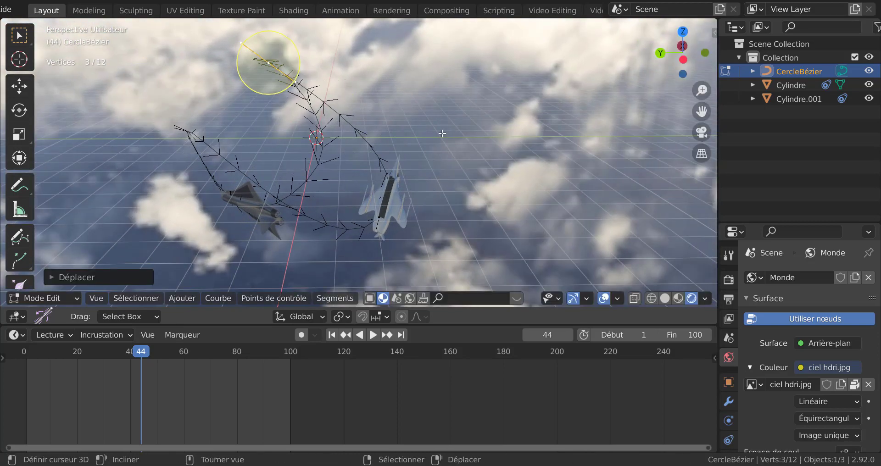
# - Select all control points of the CercleBézier curve and scale them up uniformly to enlarge the flight path
pyautogui.scroll(-3, 416, 173)
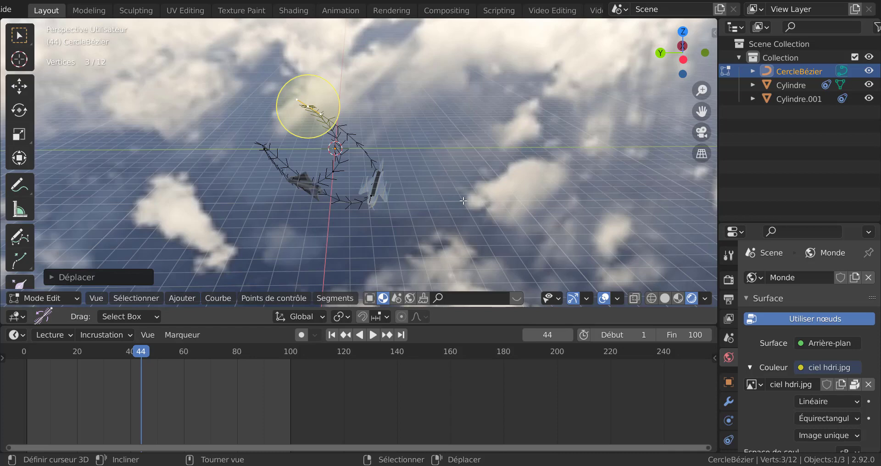
pyautogui.press('a')
pyautogui.press('s')
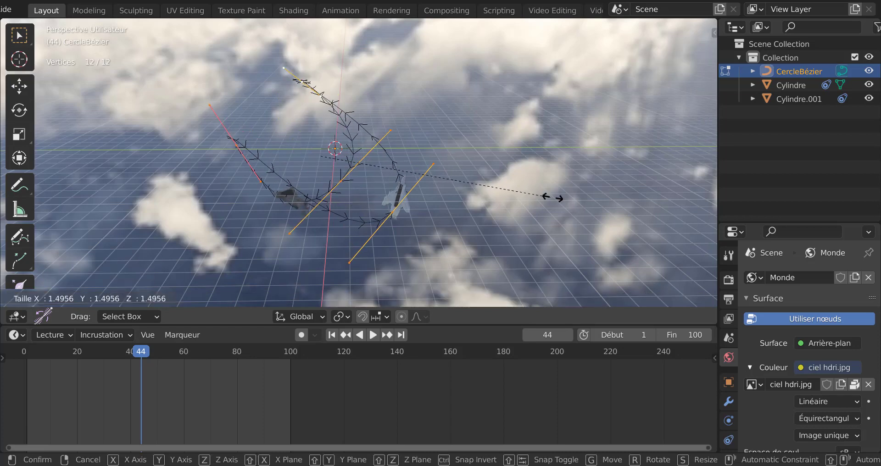
pyautogui.click(590, 202)
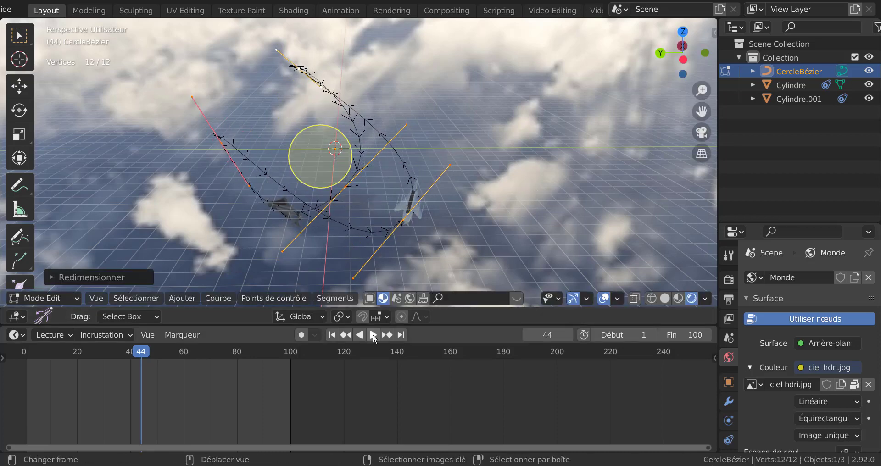
# - Play the animation on the enlarged path, hide the CercleBézier curve, stop playback and enlarge the 3D view
pyautogui.click(372, 335)
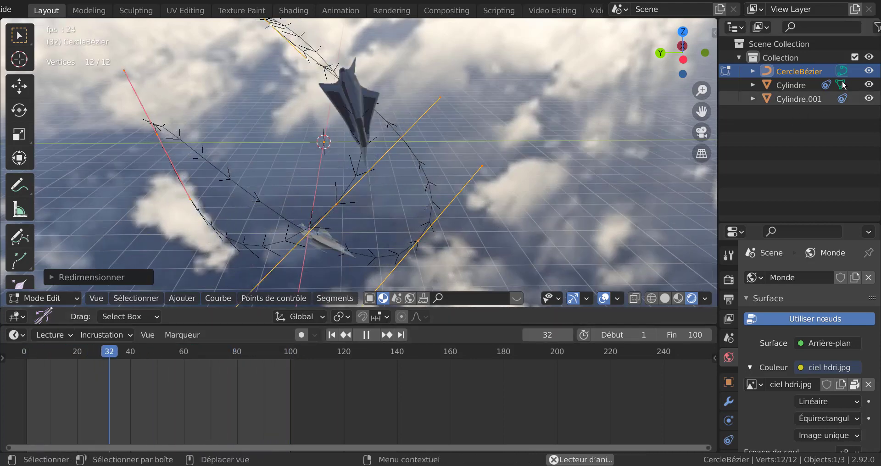
pyautogui.click(868, 71)
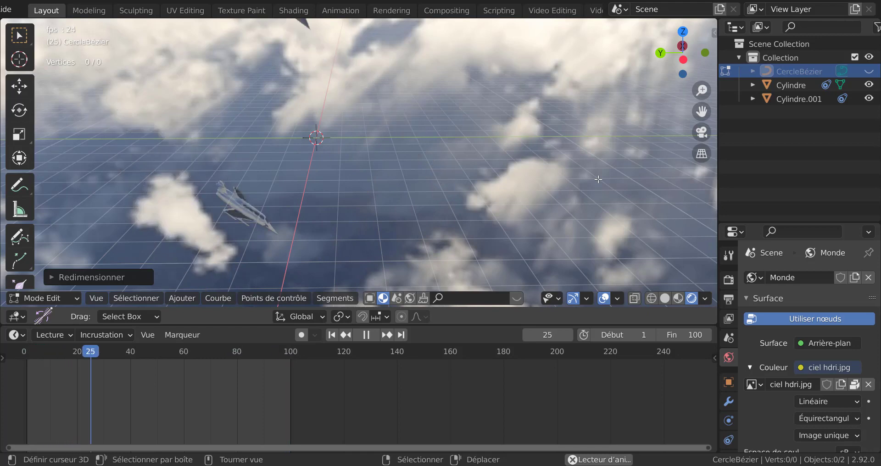
pyautogui.click(366, 335)
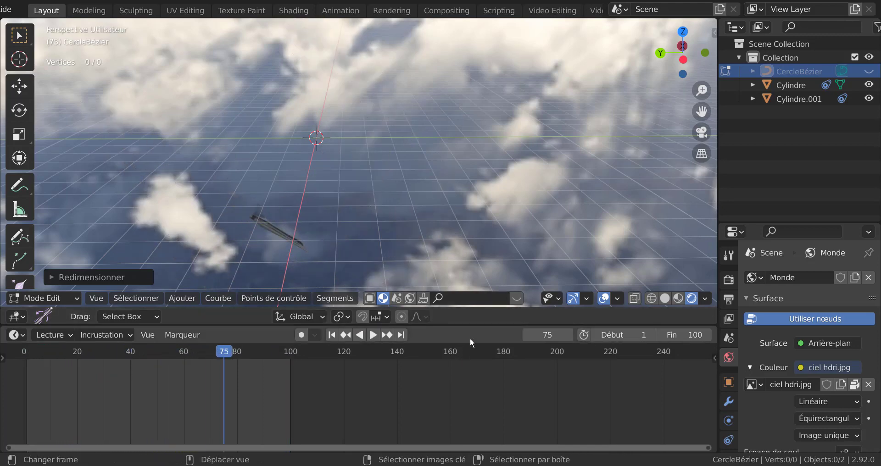
pyautogui.moveTo(475, 325); pyautogui.dragTo(468, 430)
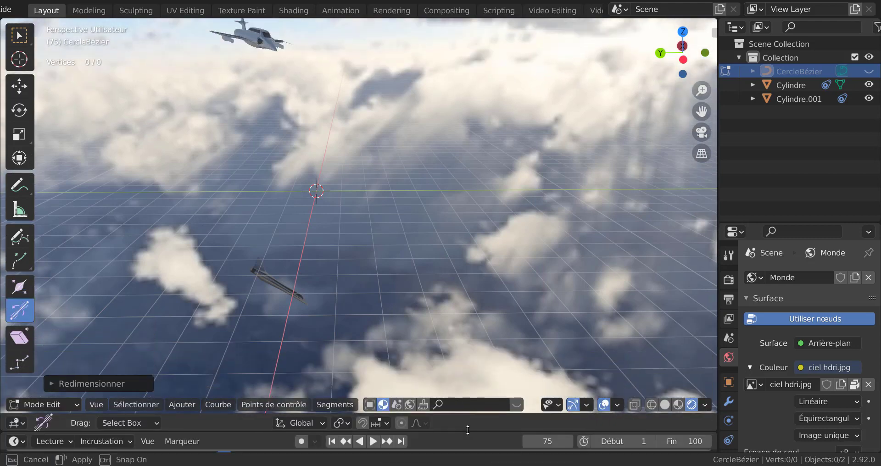
pyautogui.keyDown('shift'); pyautogui.moveTo(403, 264); pyautogui.dragTo(451, 262, button='middle'); pyautogui.keyUp('shift')
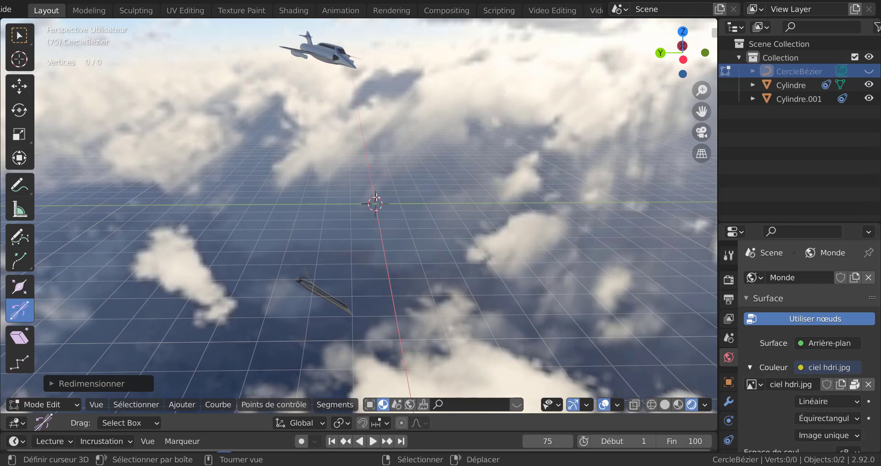